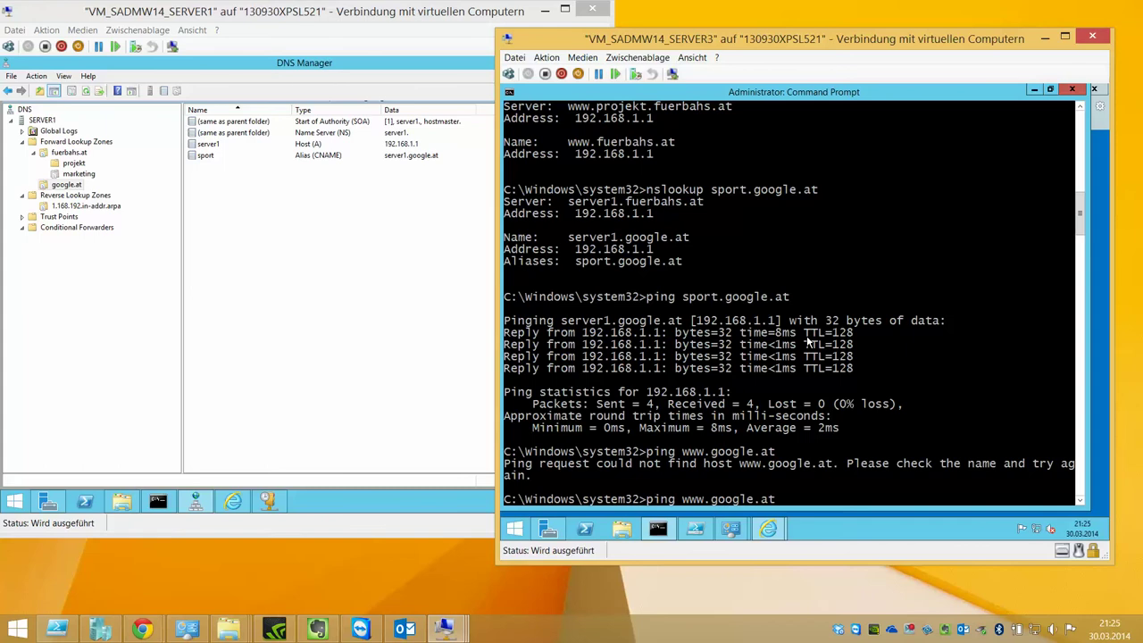
pyautogui.press('BackSpace')
pyautogui.press('BackSpace')
pyautogui.press('BackSpace')
pyautogui.press('BackSpace')
pyautogui.write('nslooku')
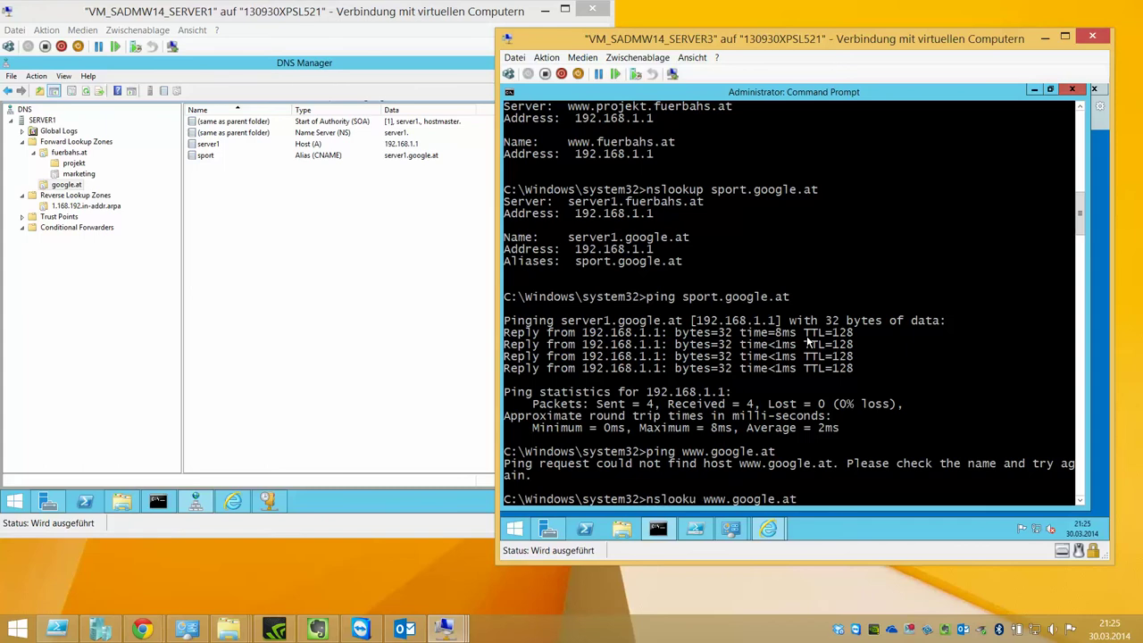
pyautogui.write('p')
pyautogui.press('Return')
# - Add a www alias (CNAME) in the google.at zone targeting server1.google.at
pyautogui.rightClick(244, 205)
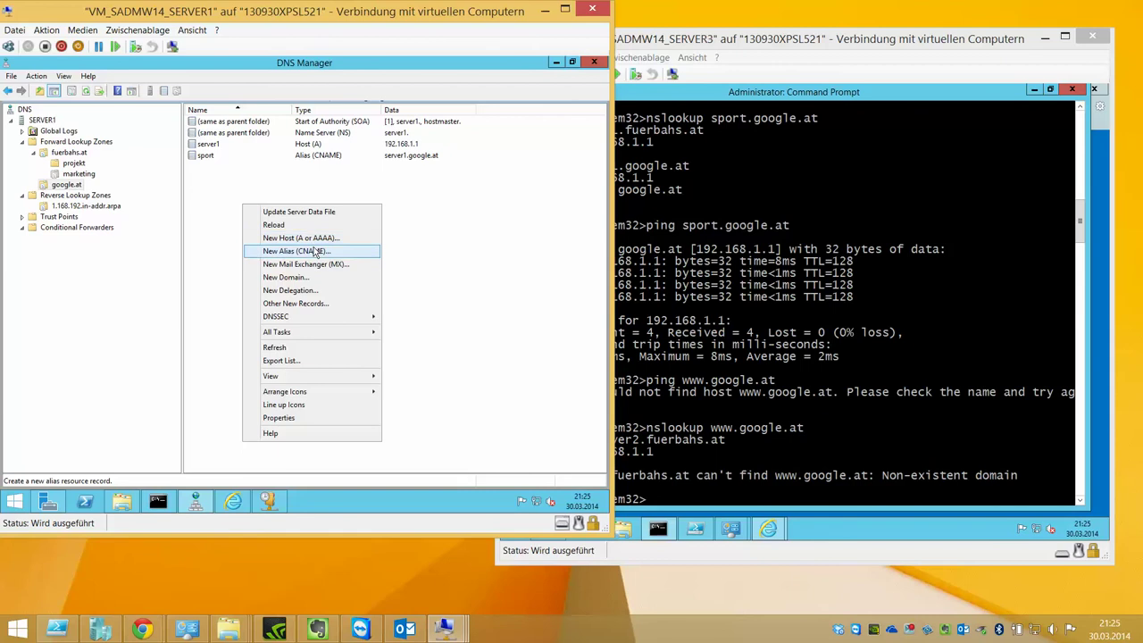
pyautogui.click(316, 252)
pyautogui.write('www')
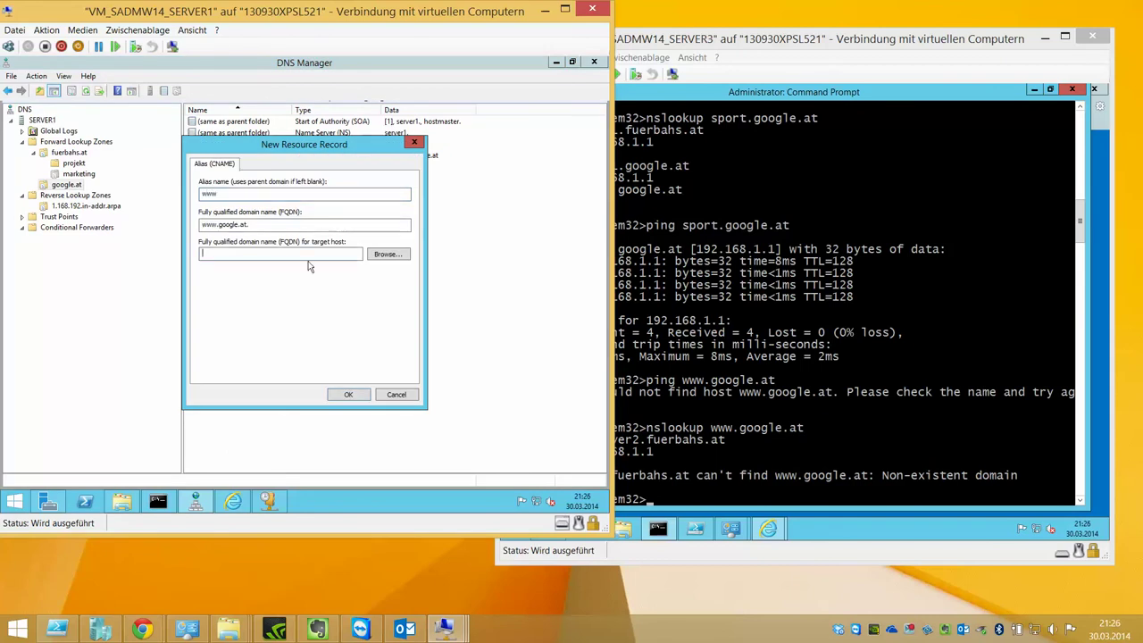
pyautogui.click(386, 255)
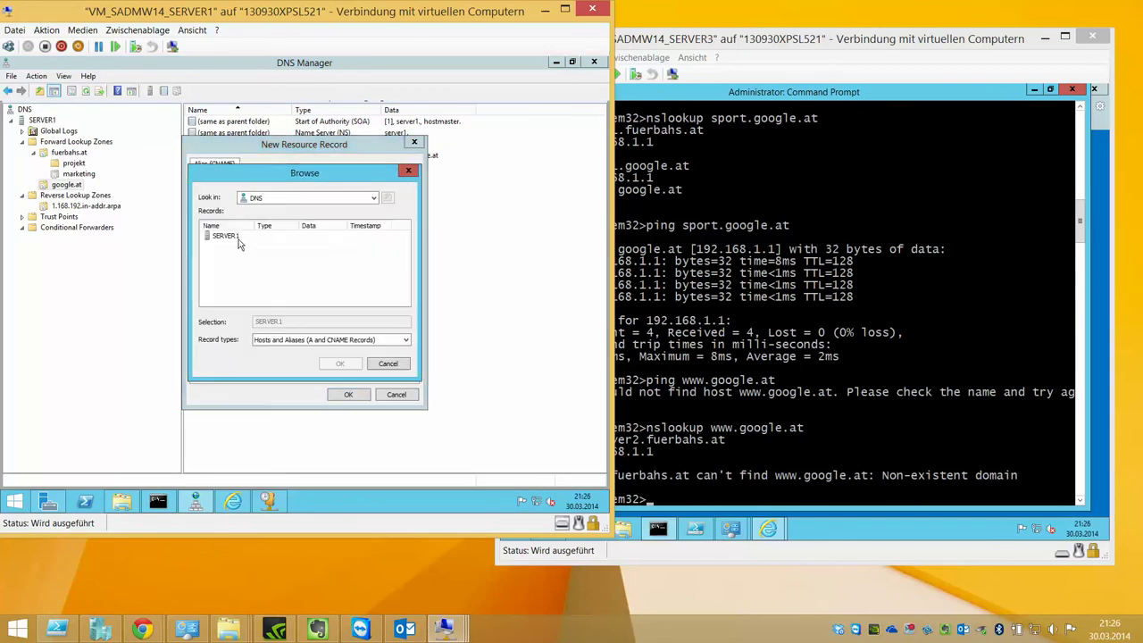
pyautogui.doubleClick(223, 236)
pyautogui.doubleClick(229, 235)
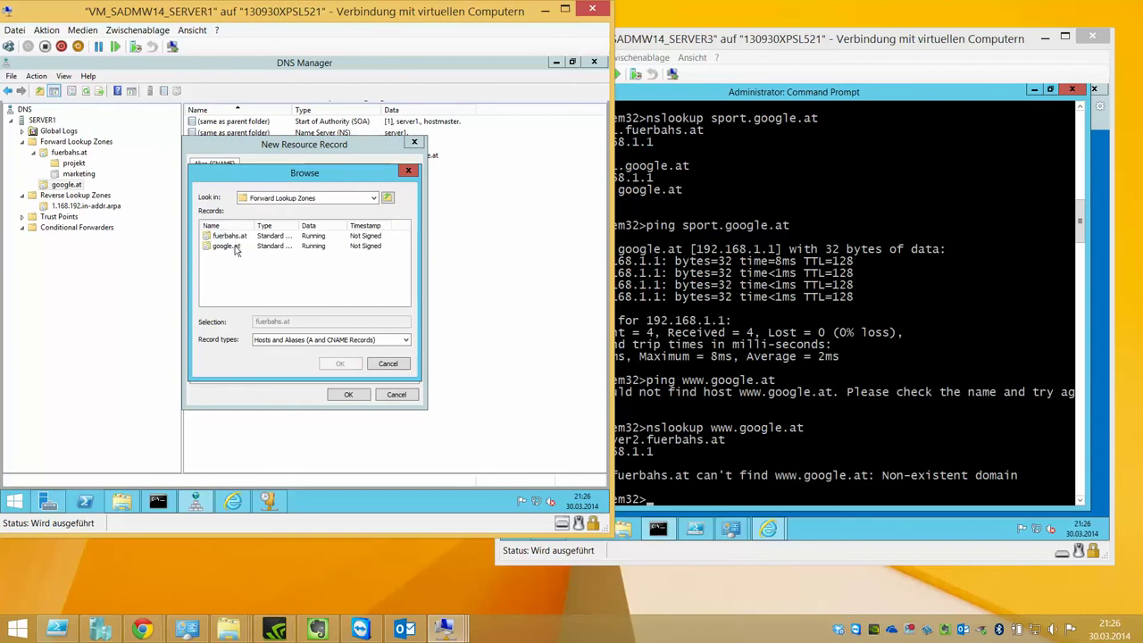
pyautogui.doubleClick(228, 246)
pyautogui.doubleClick(225, 236)
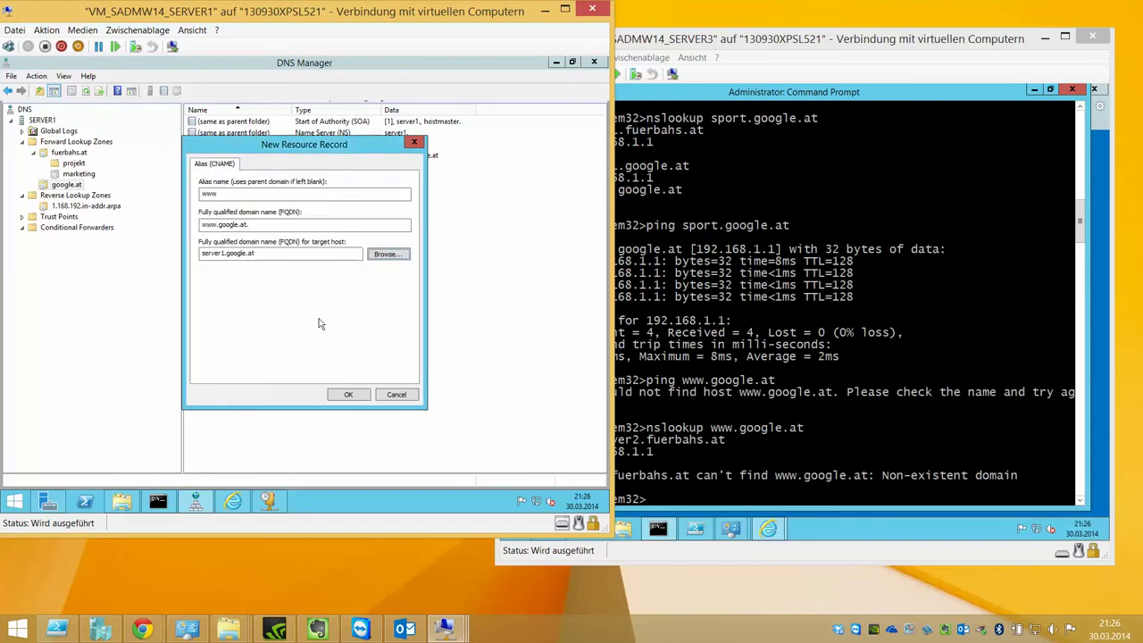
pyautogui.click(348, 394)
pyautogui.click(732, 388)
pyautogui.press('Up')
pyautogui.press('Return')
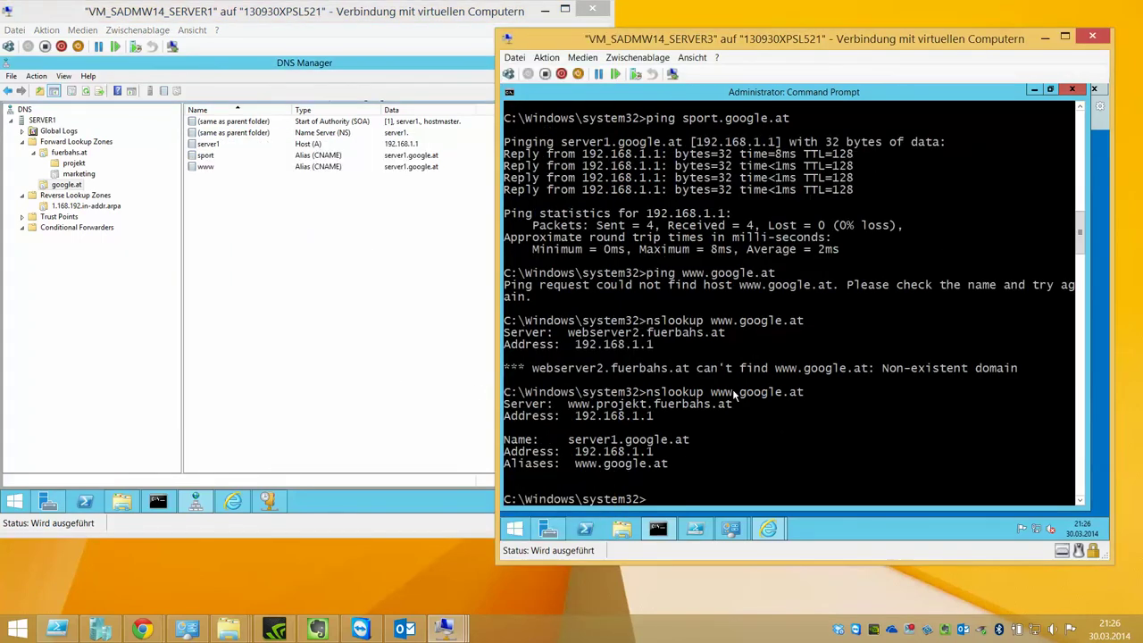
pyautogui.moveTo(768, 529)
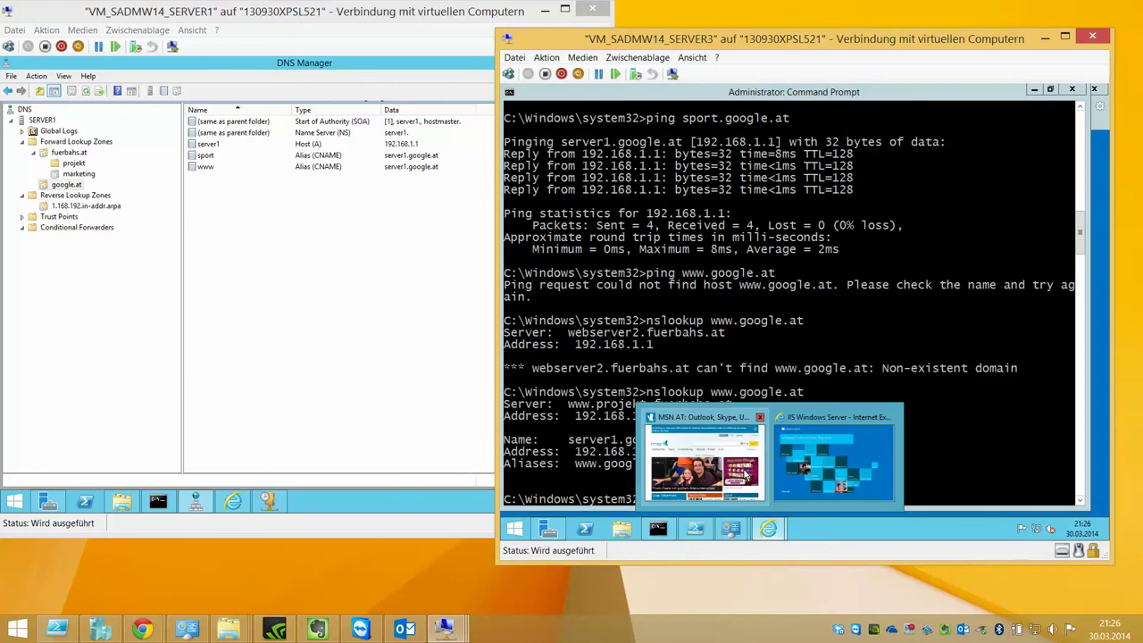
pyautogui.click(804, 466)
pyautogui.click(743, 125)
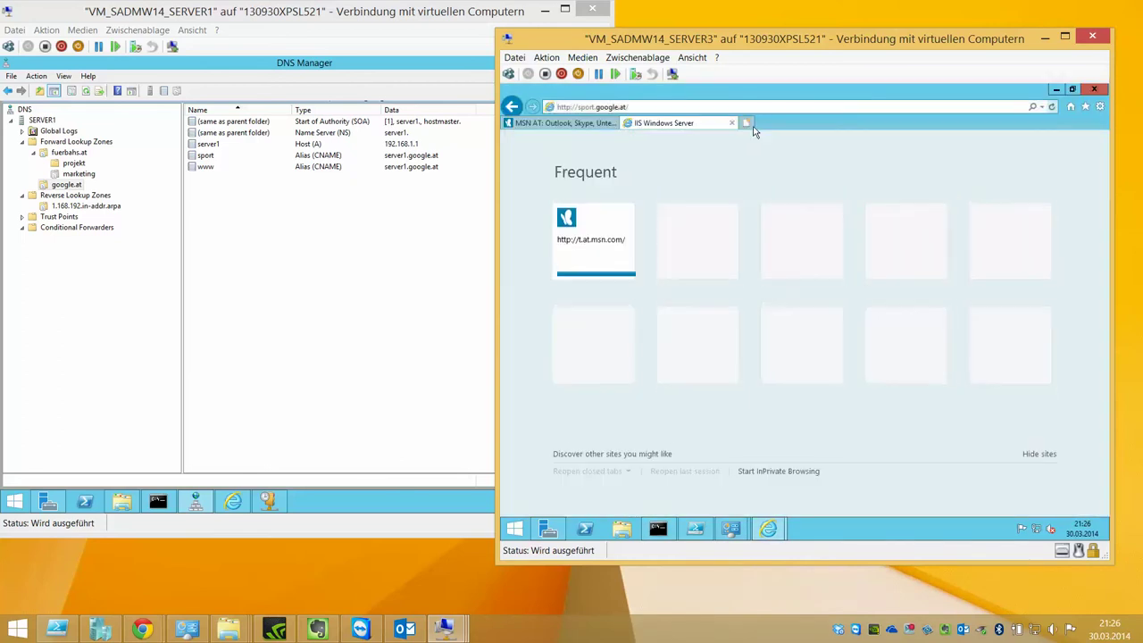
pyautogui.write('www.googl')
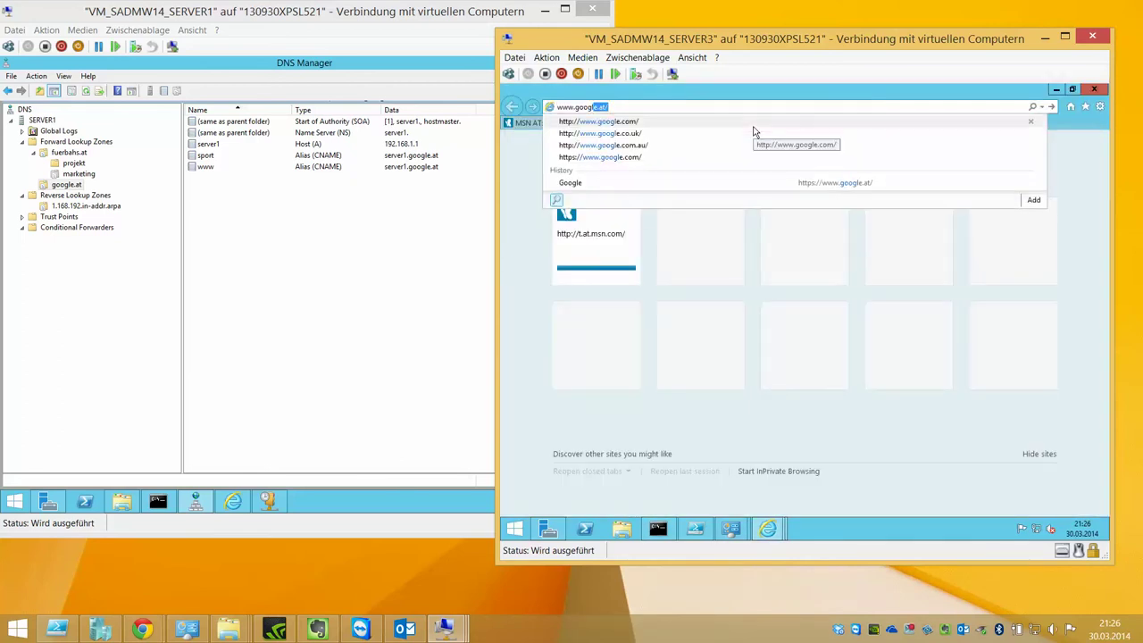
pyautogui.write('e.at')
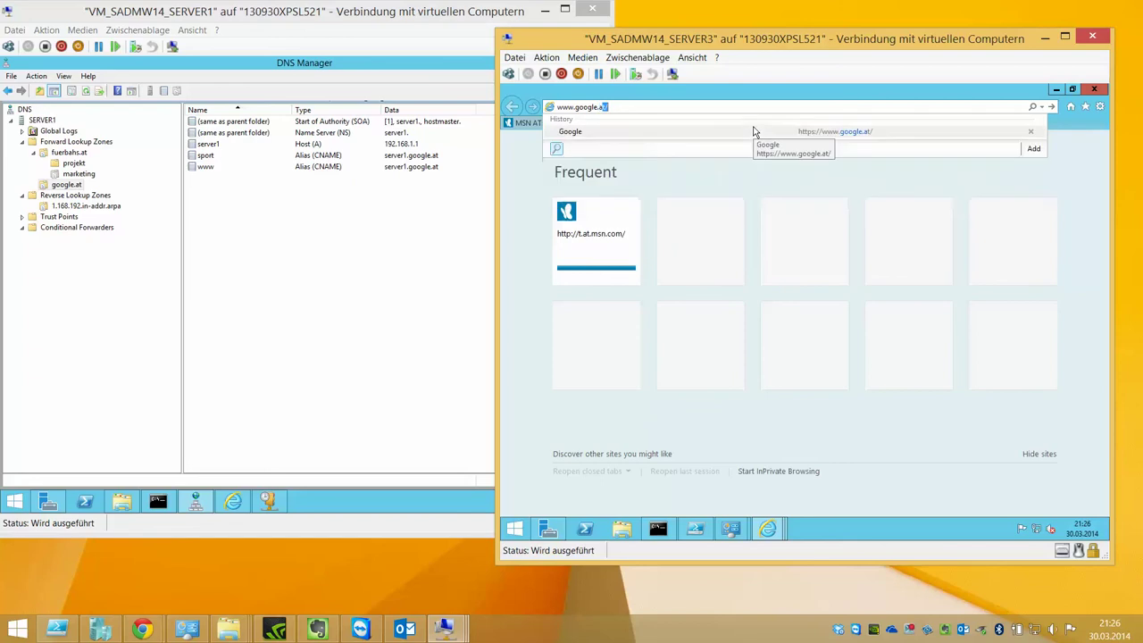
pyautogui.press('Return')
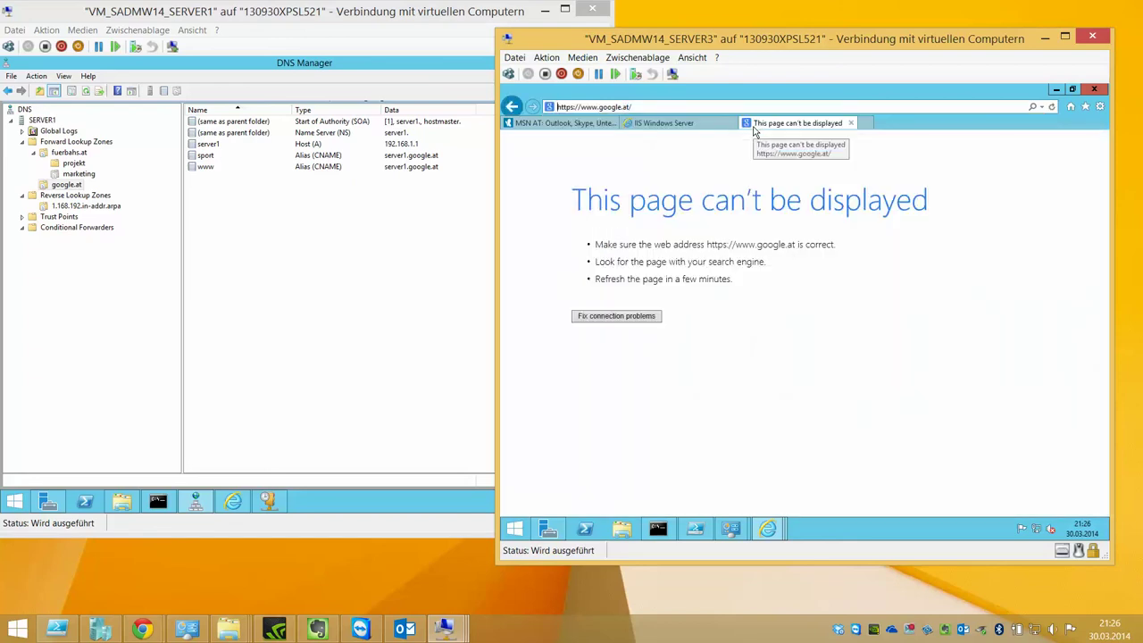
pyautogui.moveTo(581, 106); pyautogui.dragTo(512, 111)
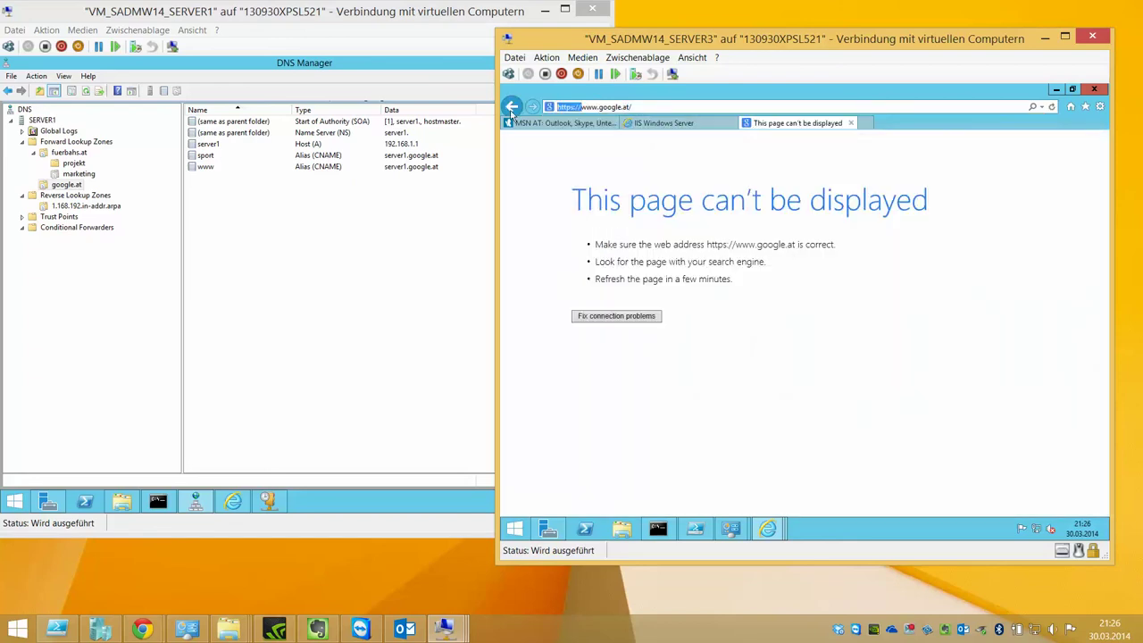
pyautogui.press('BackSpace')
pyautogui.press('Return')
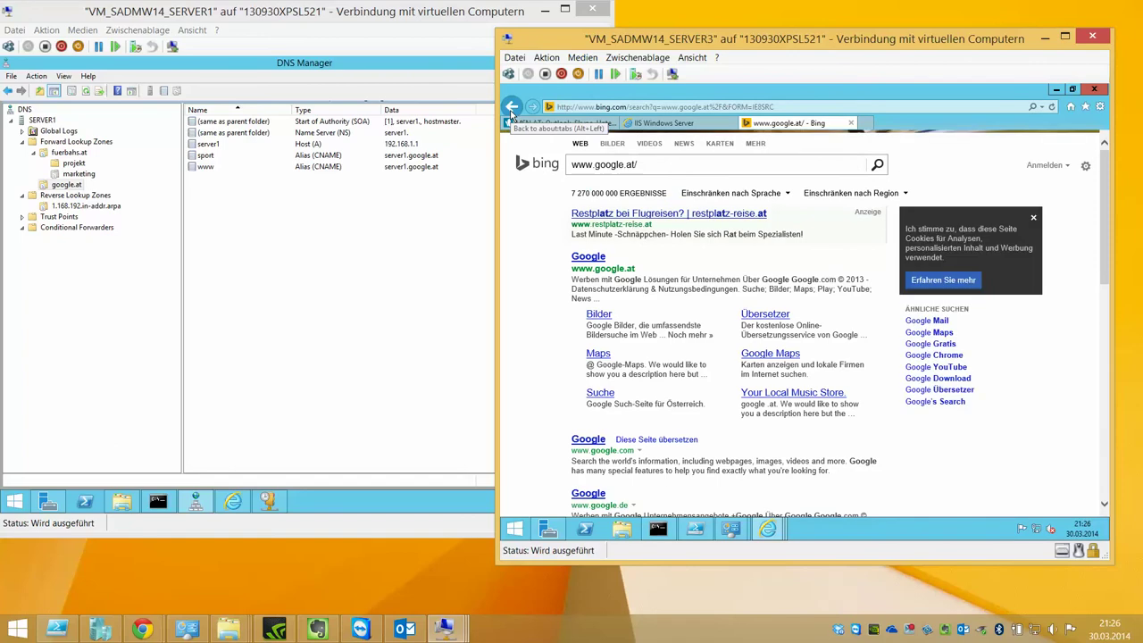
# - Refresh the google.at record list in Server1's DNS Manager
pyautogui.click(390, 214)
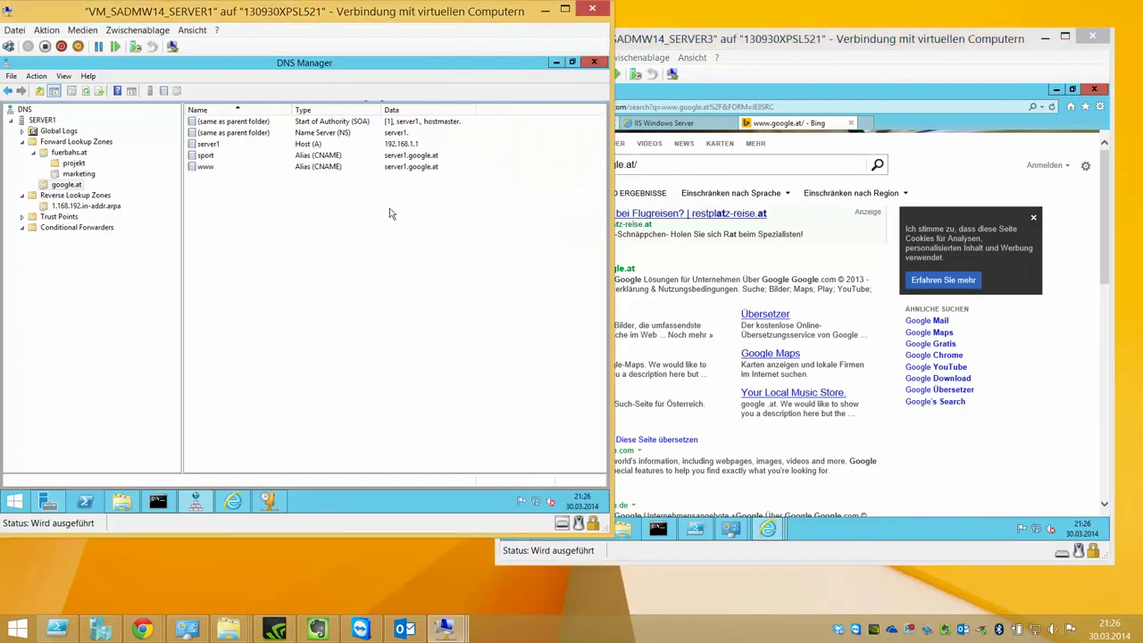
pyautogui.click(89, 91)
pyautogui.click(730, 157)
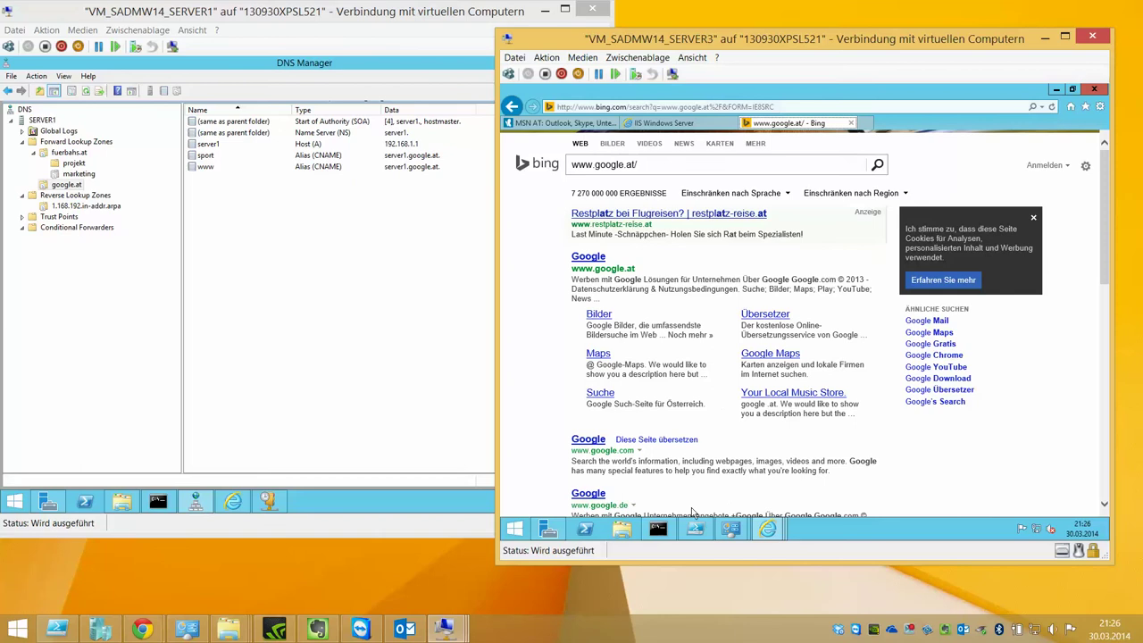
# - Flush Server3's DNS resolver cache twice with ipconfig /flushdns
pyautogui.click(663, 529)
pyautogui.press('Up')
pyautogui.press('Up')
pyautogui.press('Up')
pyautogui.press('Up')
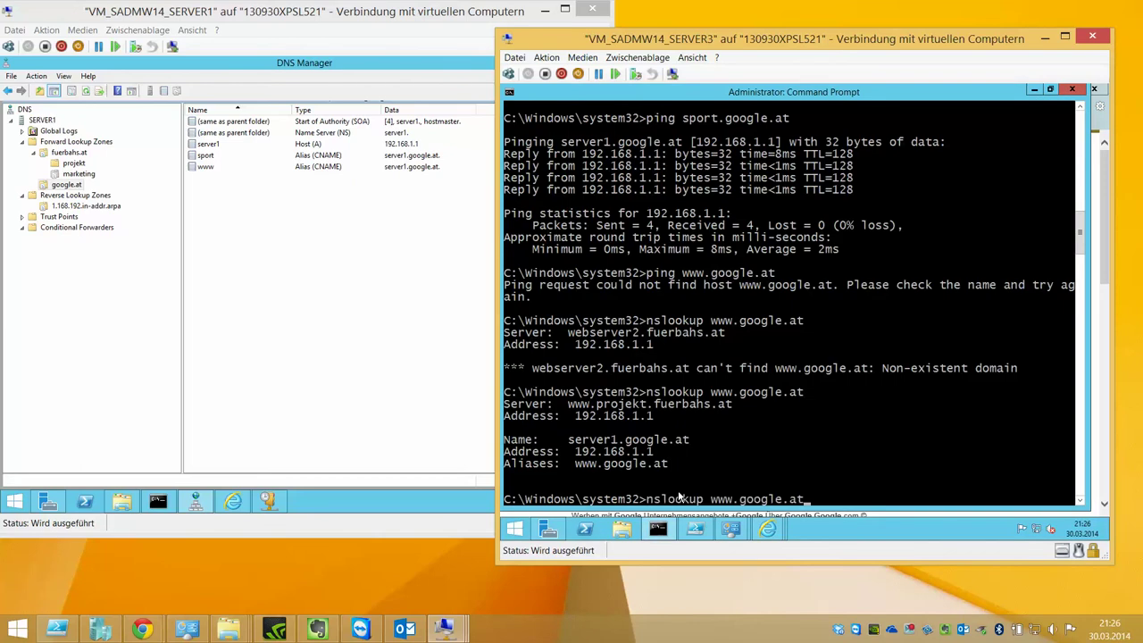
pyautogui.press('Escape')
pyautogui.write('i')
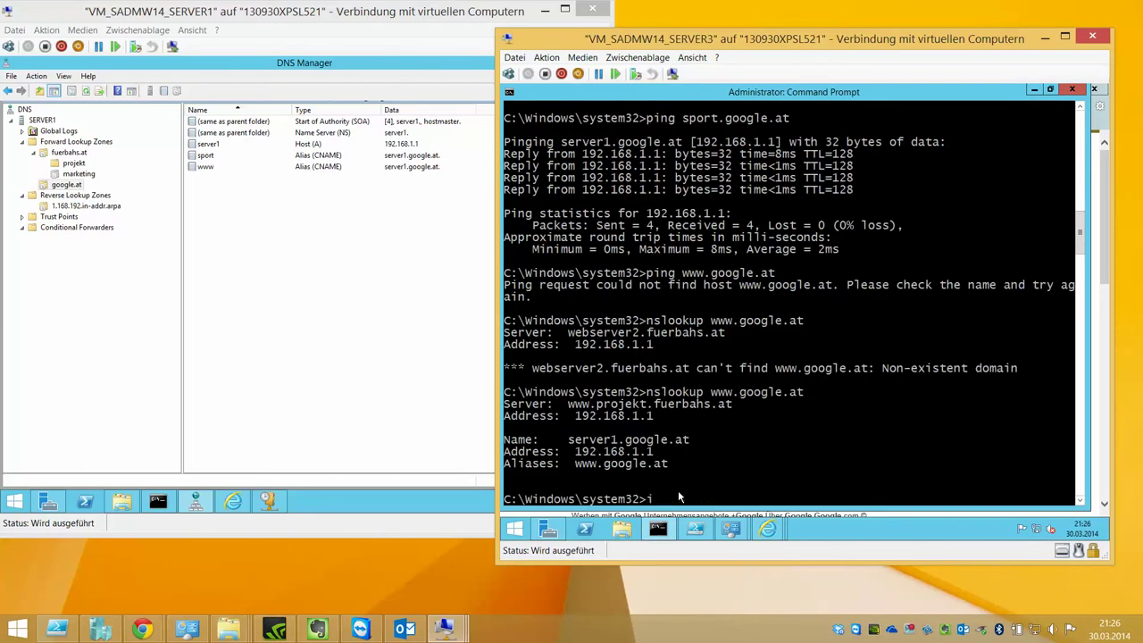
pyautogui.write('pconfig')
pyautogui.write(' /flsudh')
pyautogui.press('BackSpace')
pyautogui.press('BackSpace')
pyautogui.press('BackSpace')
pyautogui.write('ushdns')
pyautogui.press('Return')
pyautogui.press('Up')
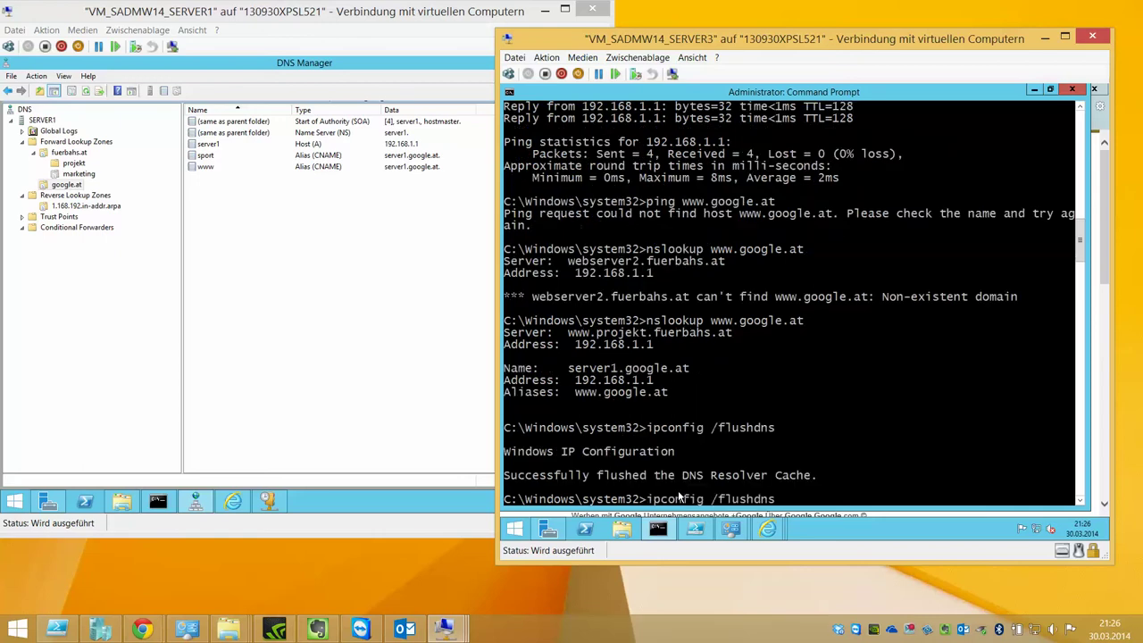
pyautogui.press('Return')
# - Close all Internet Explorer tabs, flush DNS once more, and open an InPrivate window
pyautogui.rightClick(768, 530)
pyautogui.click(744, 498)
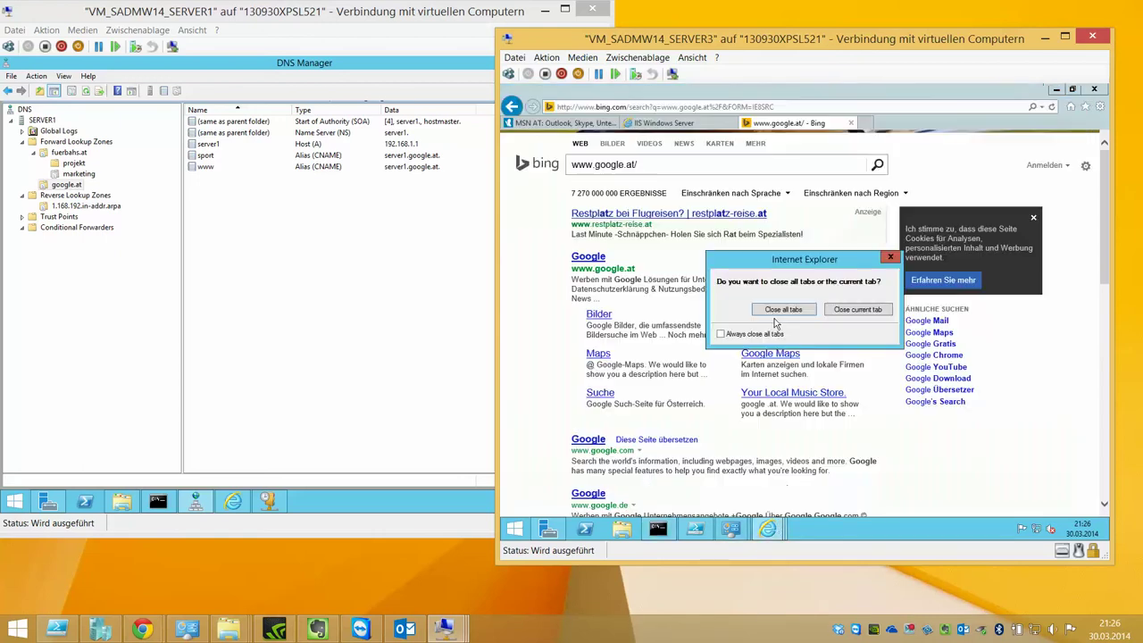
pyautogui.click(781, 308)
pyautogui.press('Up')
pyautogui.press('Return')
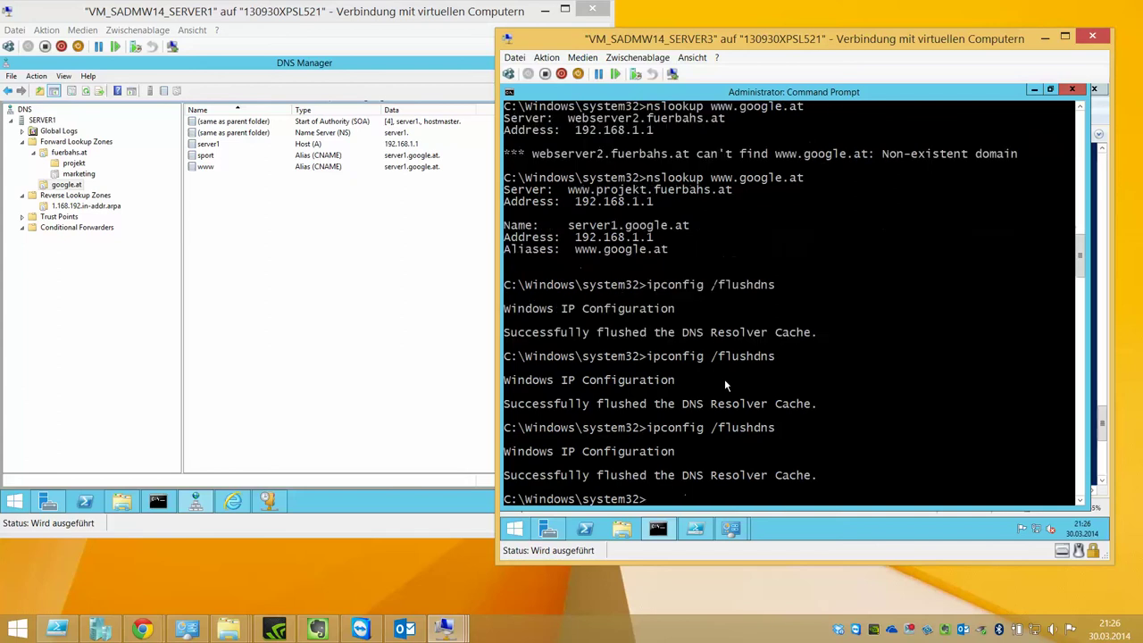
pyautogui.press('super')
pyautogui.press('super')
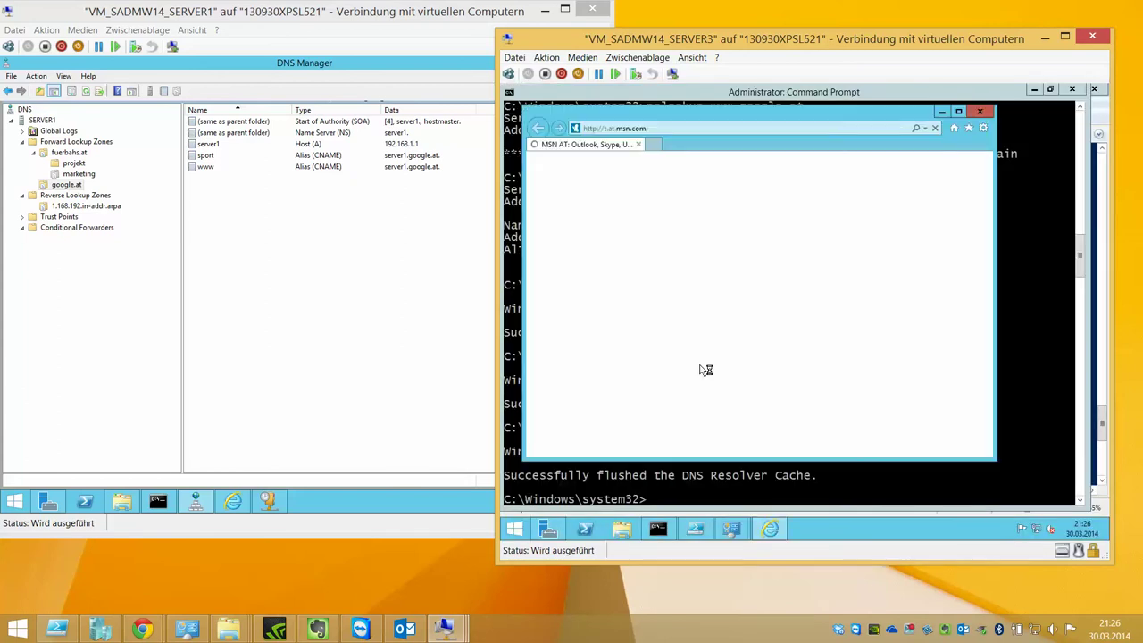
pyautogui.hotkey('ctrl', 'shift', 'p')
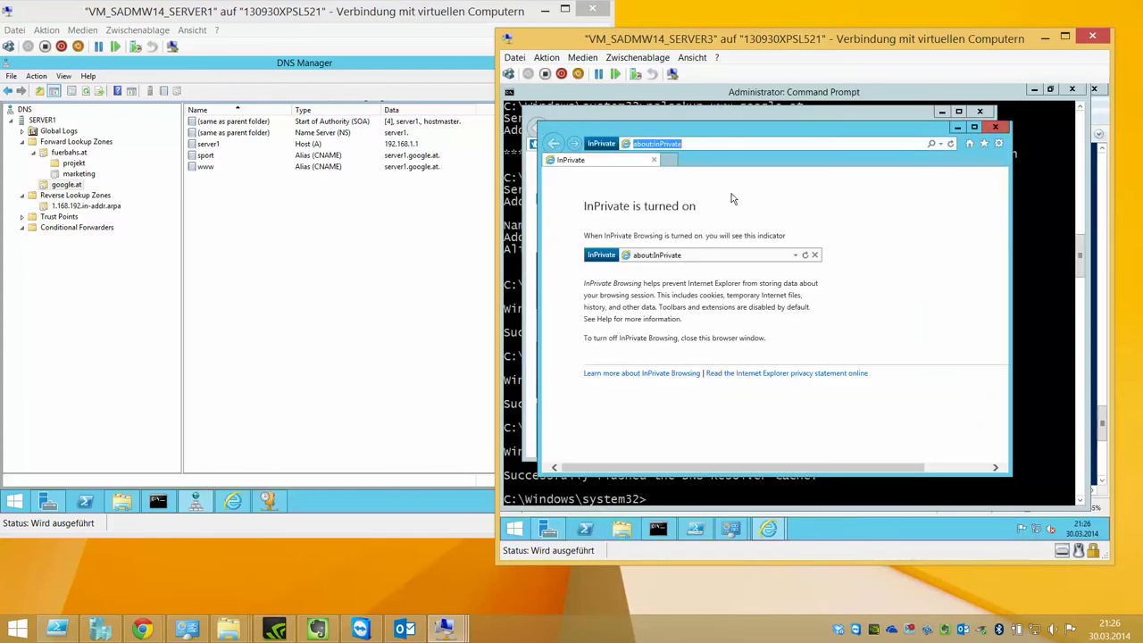
pyautogui.doubleClick(726, 112)
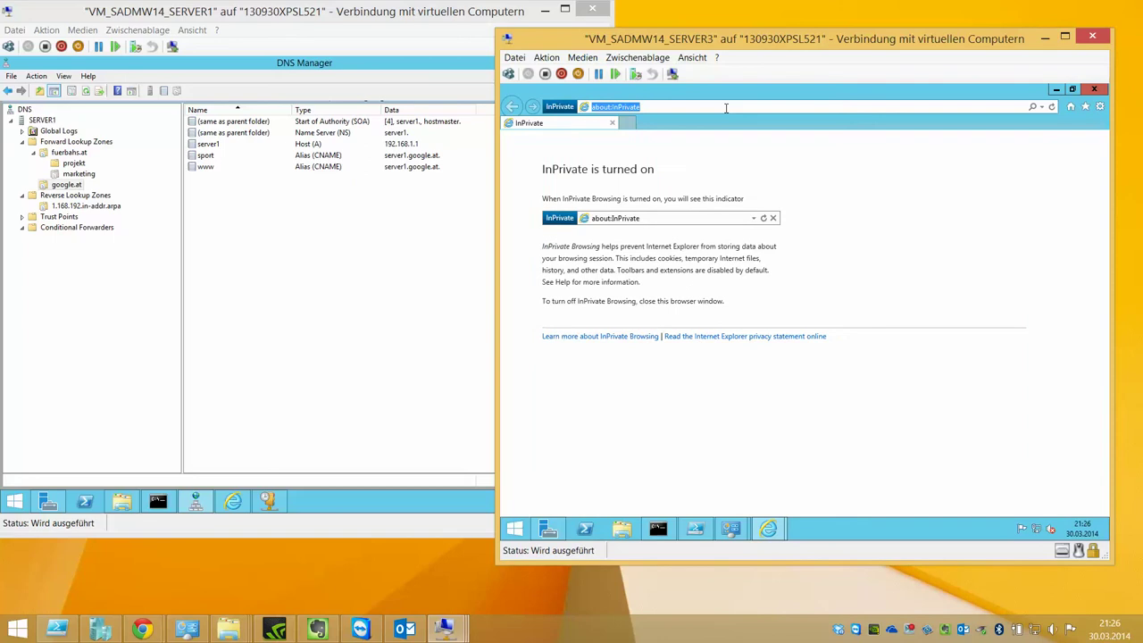
pyautogui.write('www.google.at')
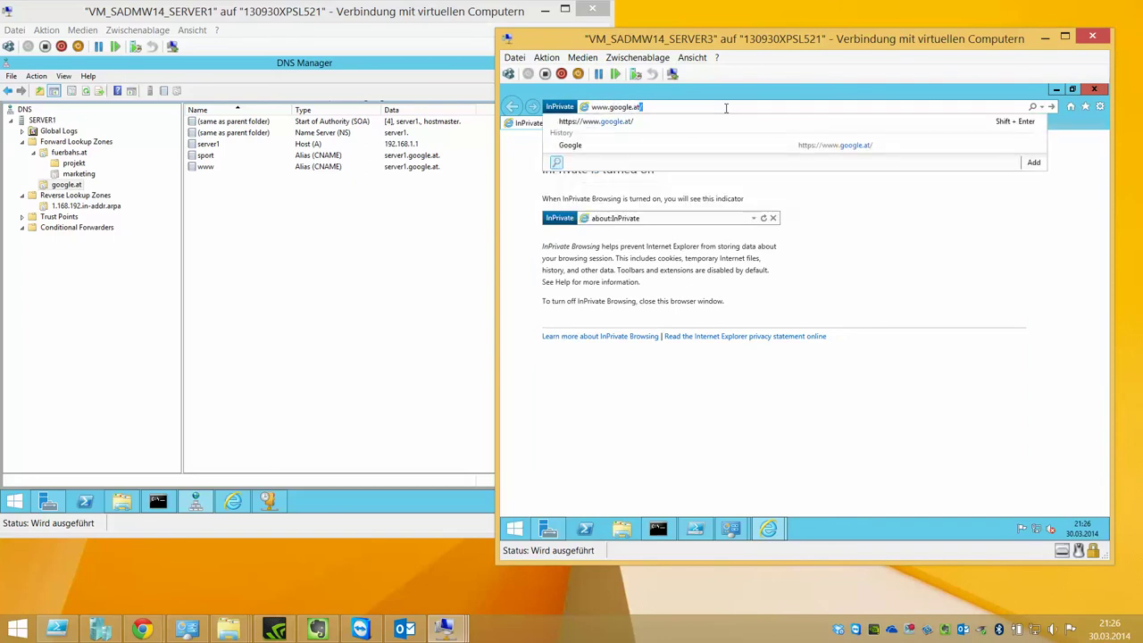
pyautogui.press('Return')
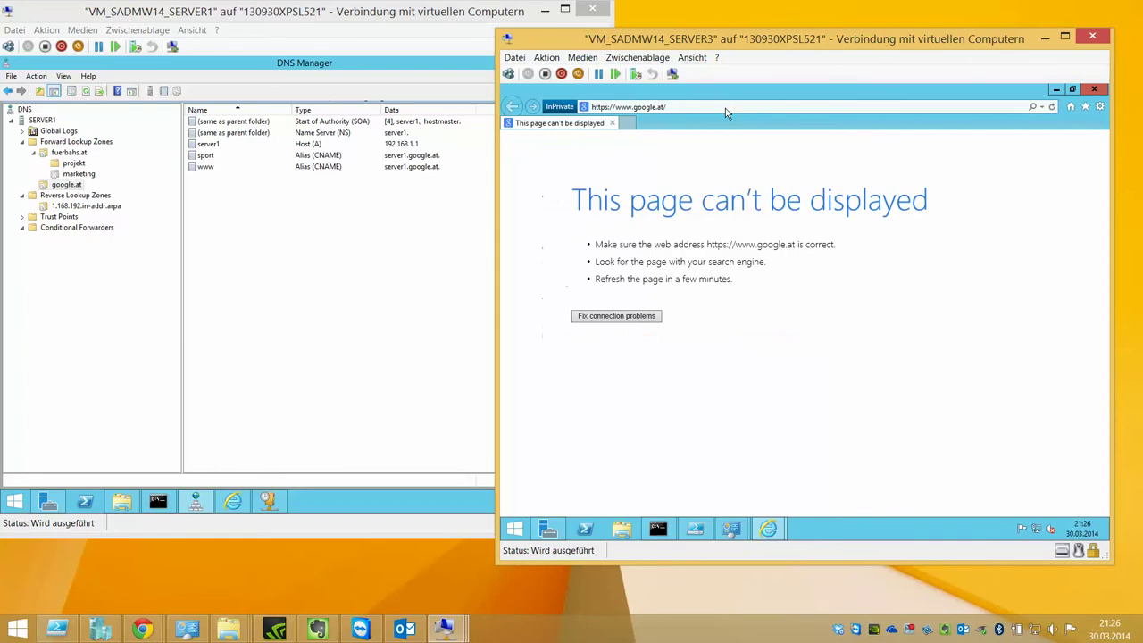
pyautogui.click(718, 108)
pyautogui.click(715, 108)
pyautogui.click(614, 107)
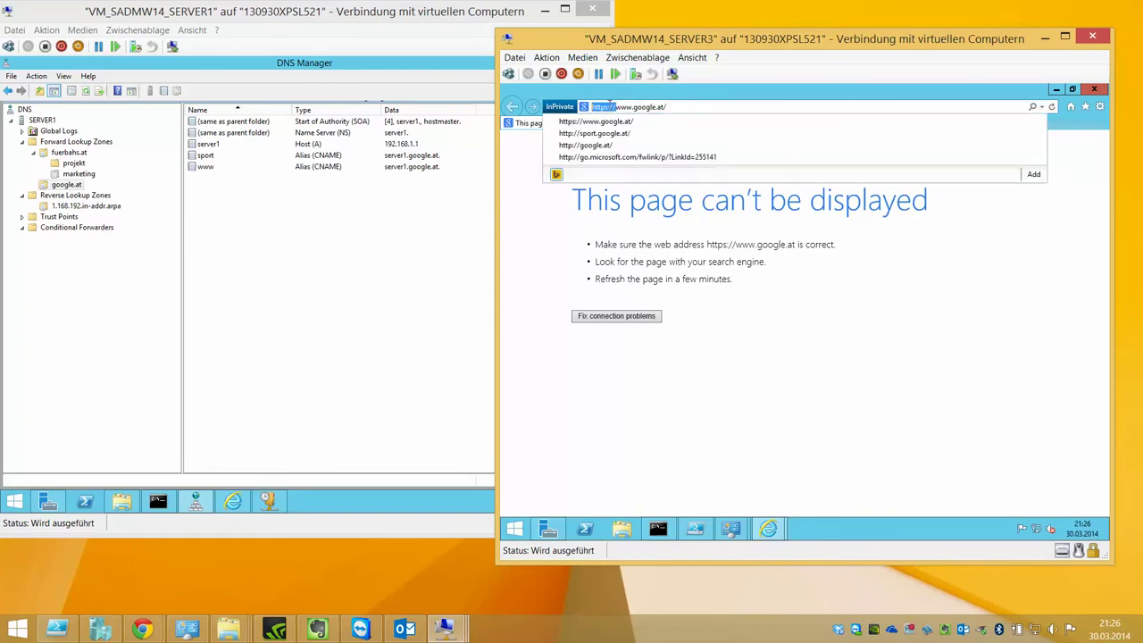
pyautogui.press('BackSpace')
pyautogui.press('BackSpace')
pyautogui.write(':')
pyautogui.press('Return')
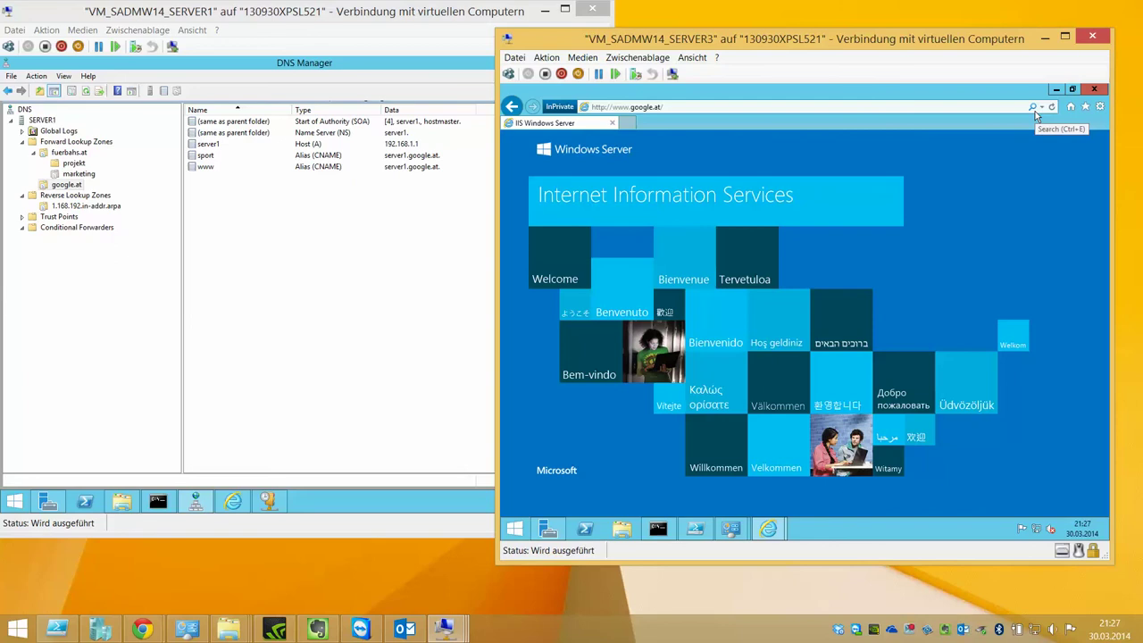
# - Load the orf.at site in a new browser tab
pyautogui.click(626, 123)
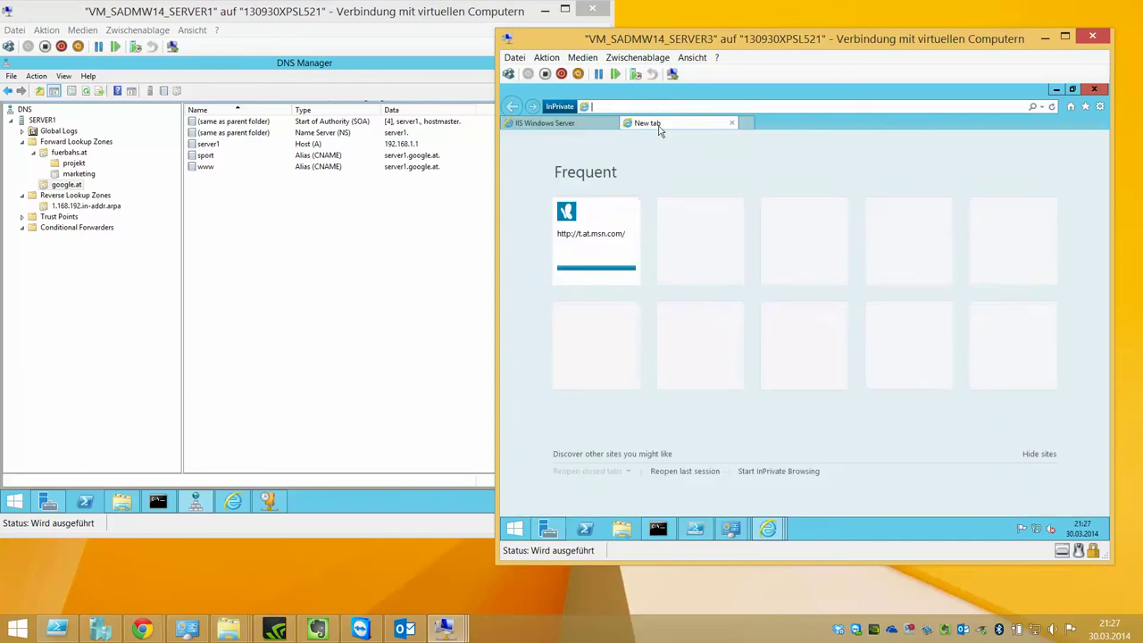
pyautogui.write('orf.at')
pyautogui.press('Return')
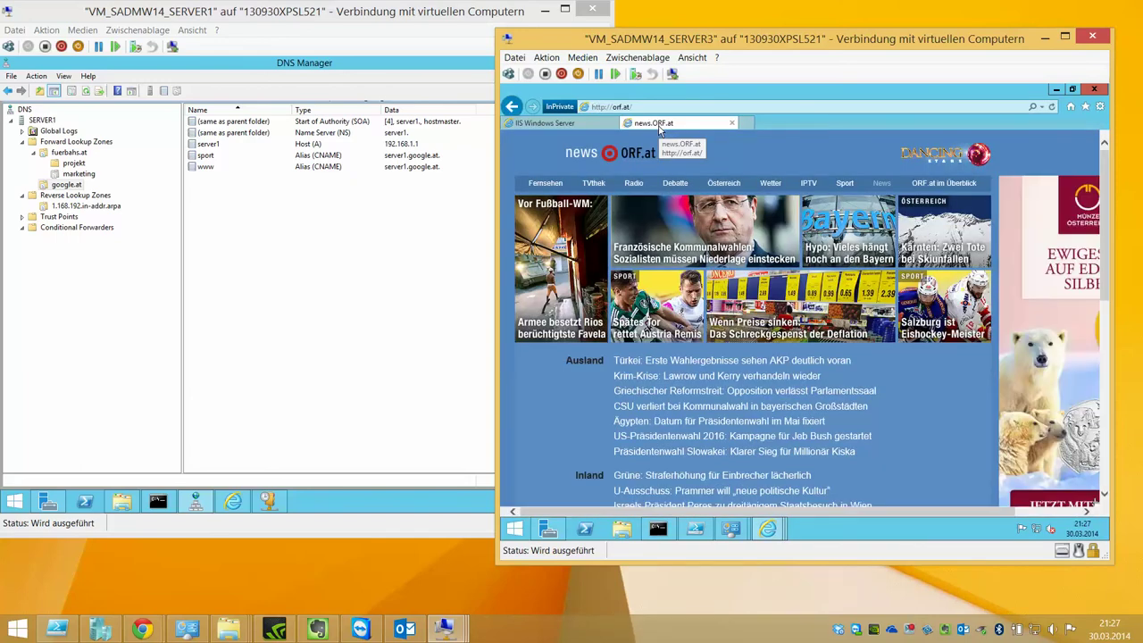
# - Close the MSN browser window on Server3 and return to Server1
pyautogui.click(89, 193)
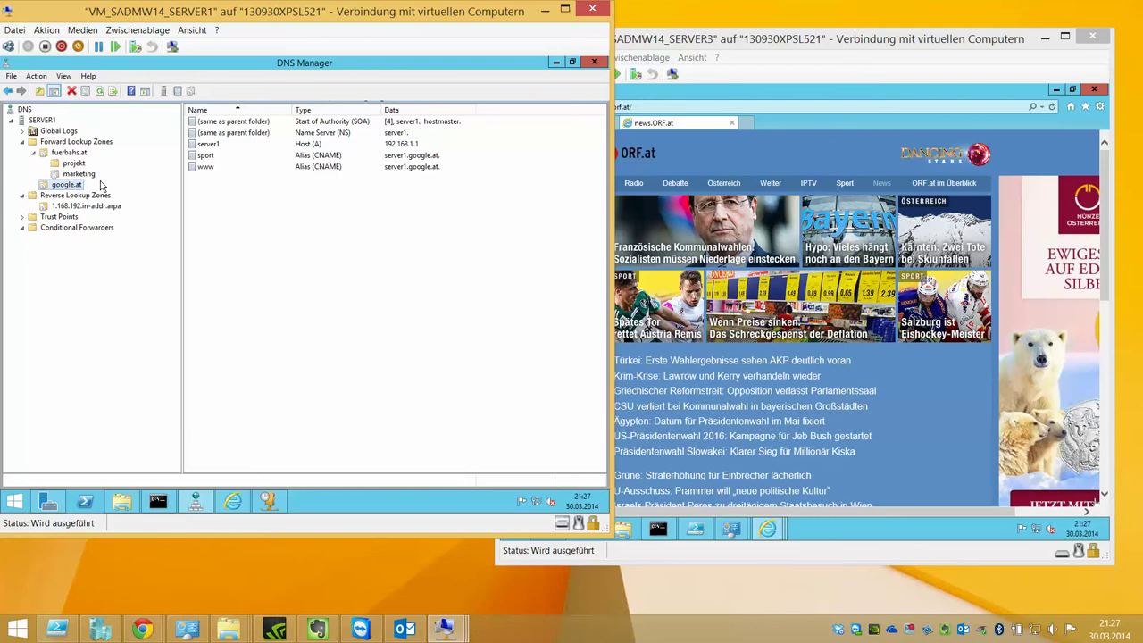
pyautogui.click(733, 124)
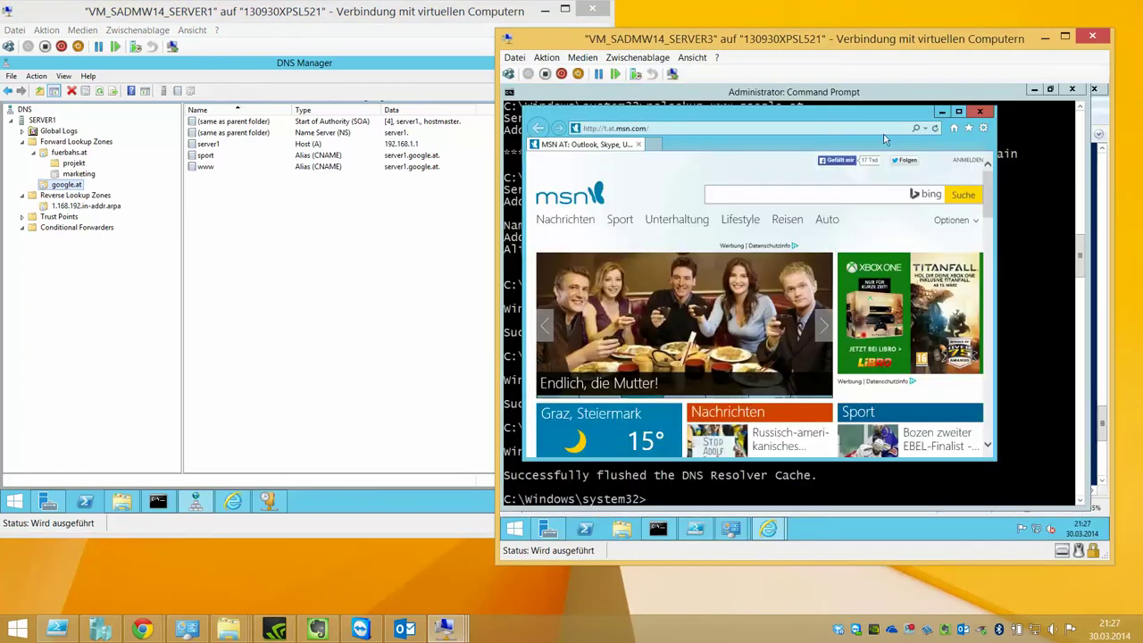
pyautogui.click(942, 112)
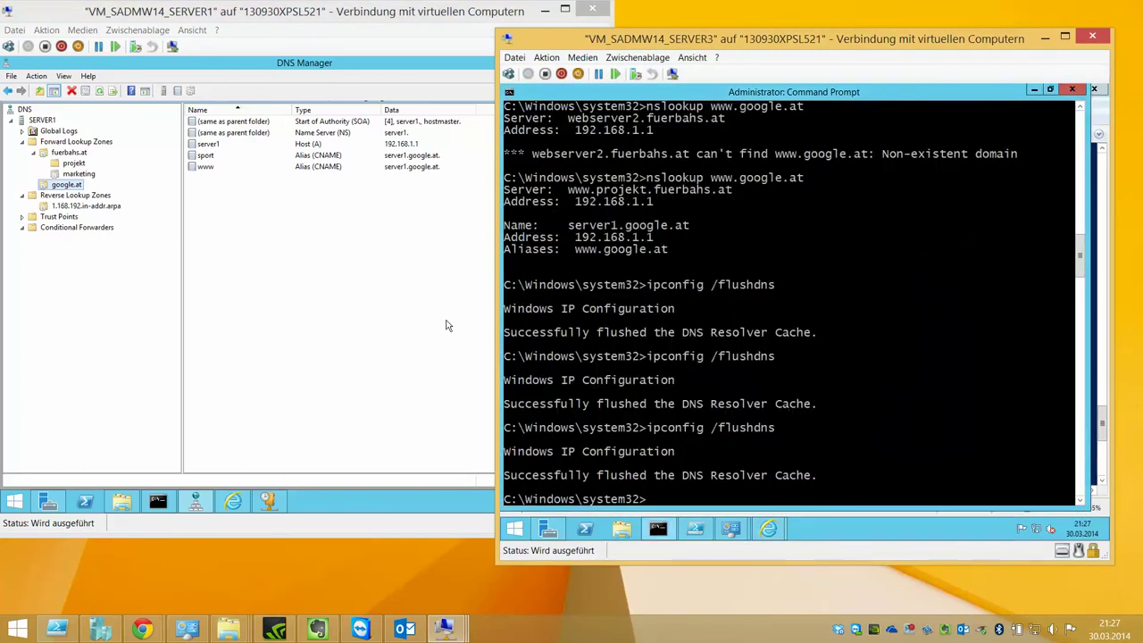
pyautogui.click(232, 189)
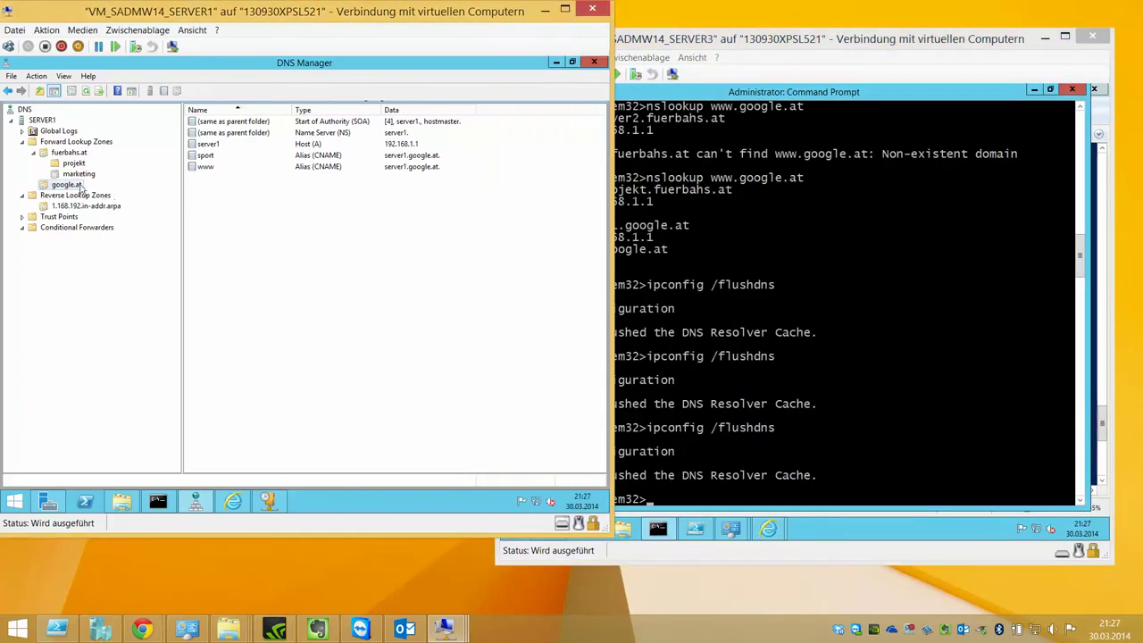
# - Create a new reservation under Reservations named DHCP_RESERVATION_1, with the IP begun as 192.168
pyautogui.click(267, 501)
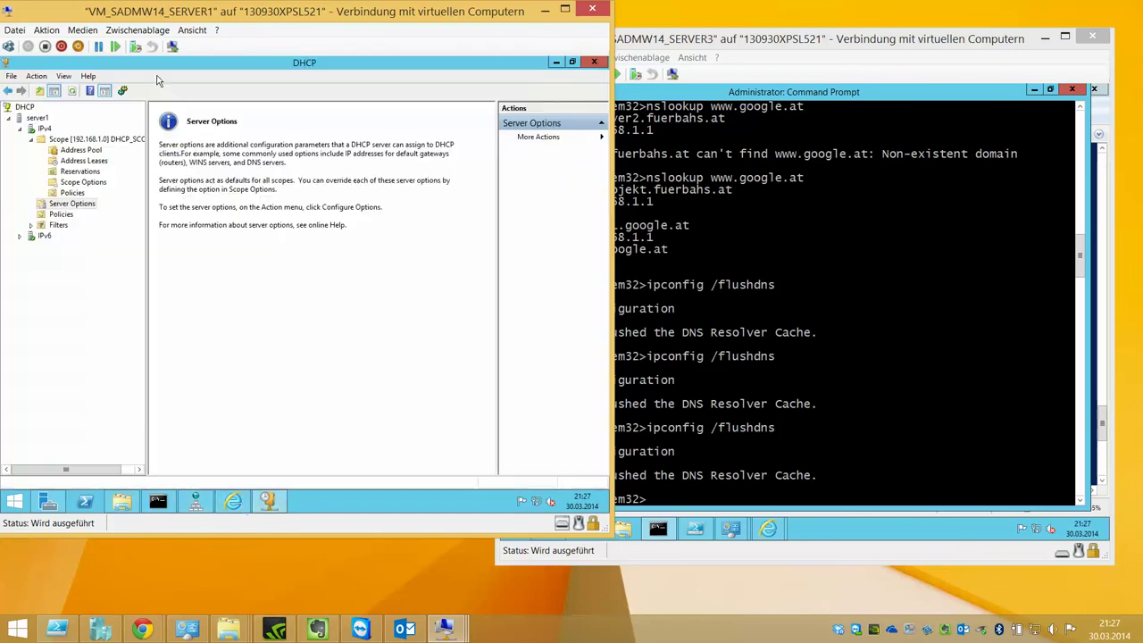
pyautogui.click(75, 174)
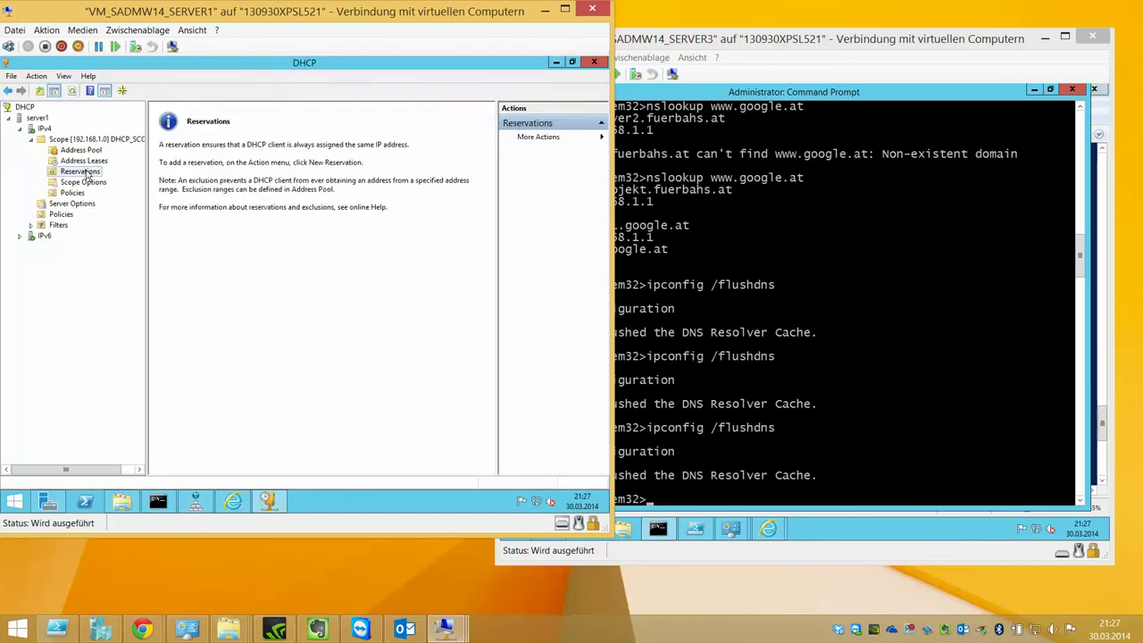
pyautogui.rightClick(87, 175)
pyautogui.click(128, 178)
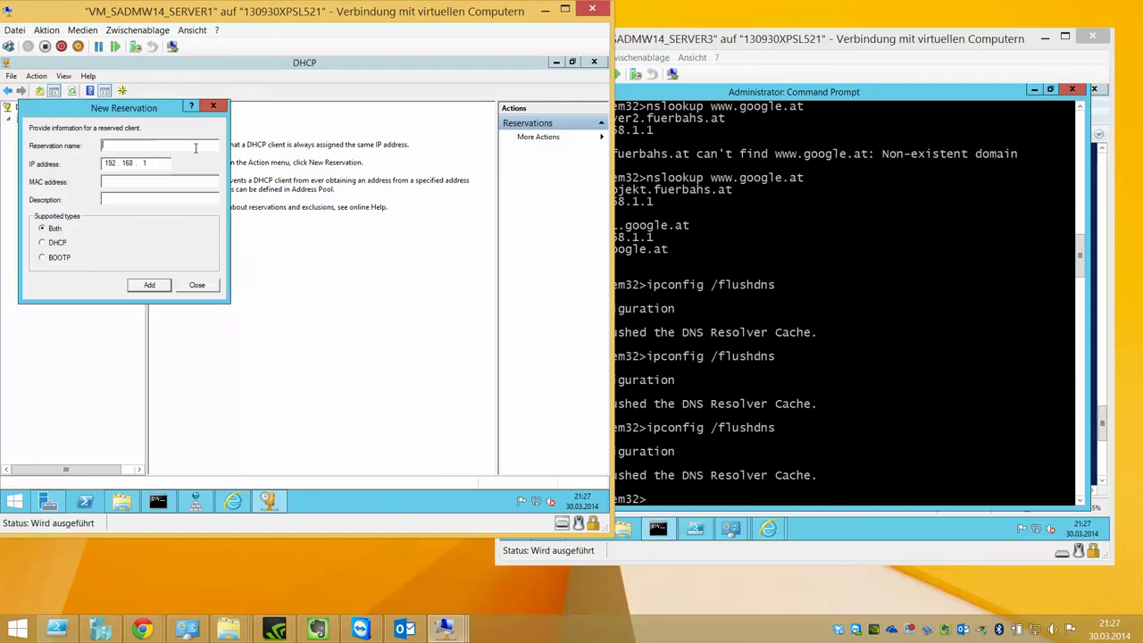
pyautogui.write('DHCP_RESERVATUON')
pyautogui.press('BackSpace')
pyautogui.write('_1')
pyautogui.press('Tab')
pyautogui.write('192.')
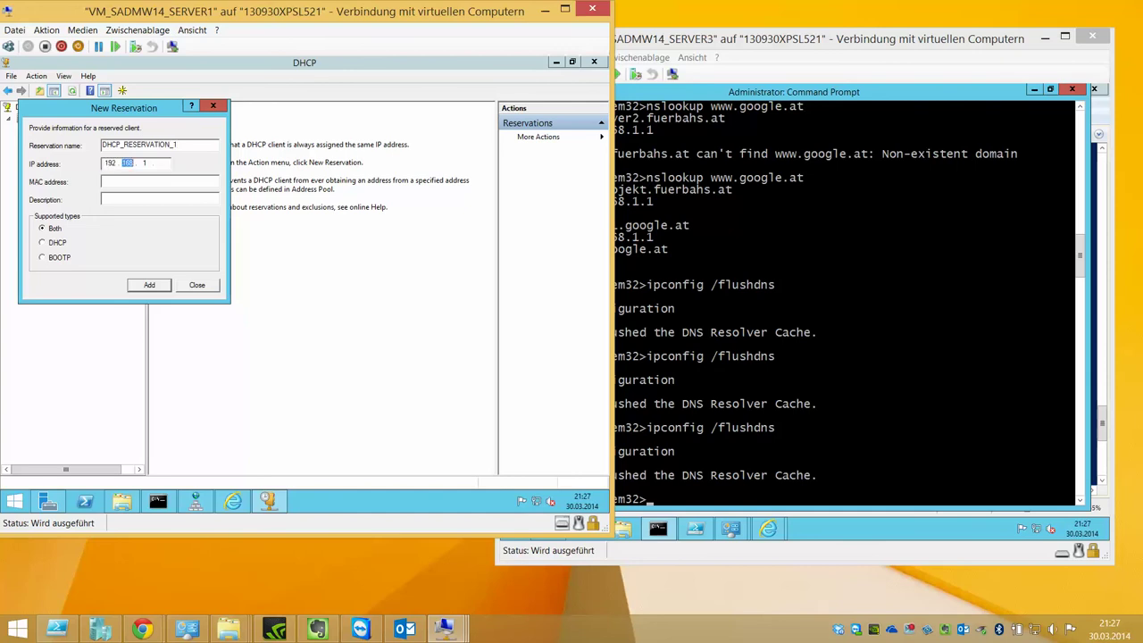
pyautogui.write('168.')
pyautogui.write('1')
pyautogui.write('2')
# - Run ipconfig /all in Server3's Command Prompt
pyautogui.click(696, 532)
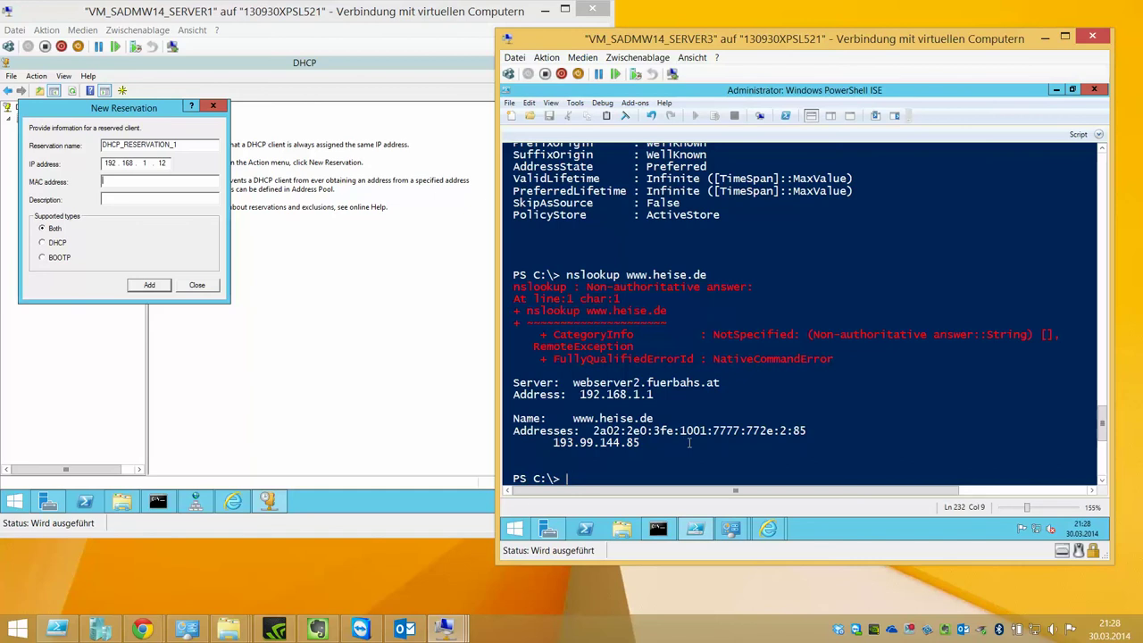
pyautogui.scroll(7, 689, 443)
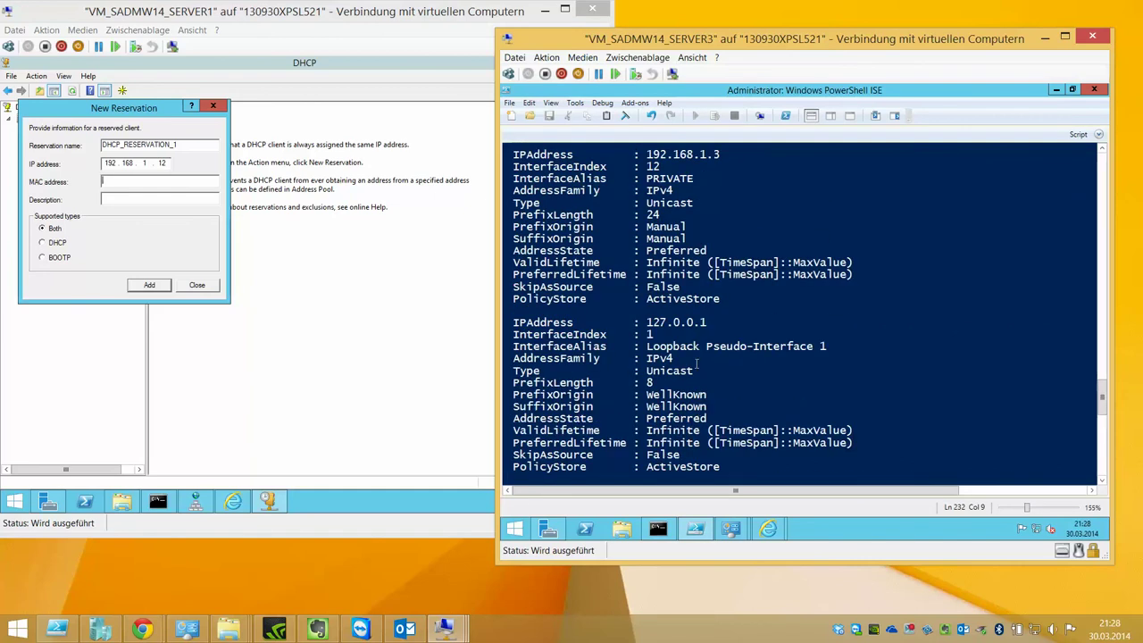
pyautogui.scroll(20, 695, 362)
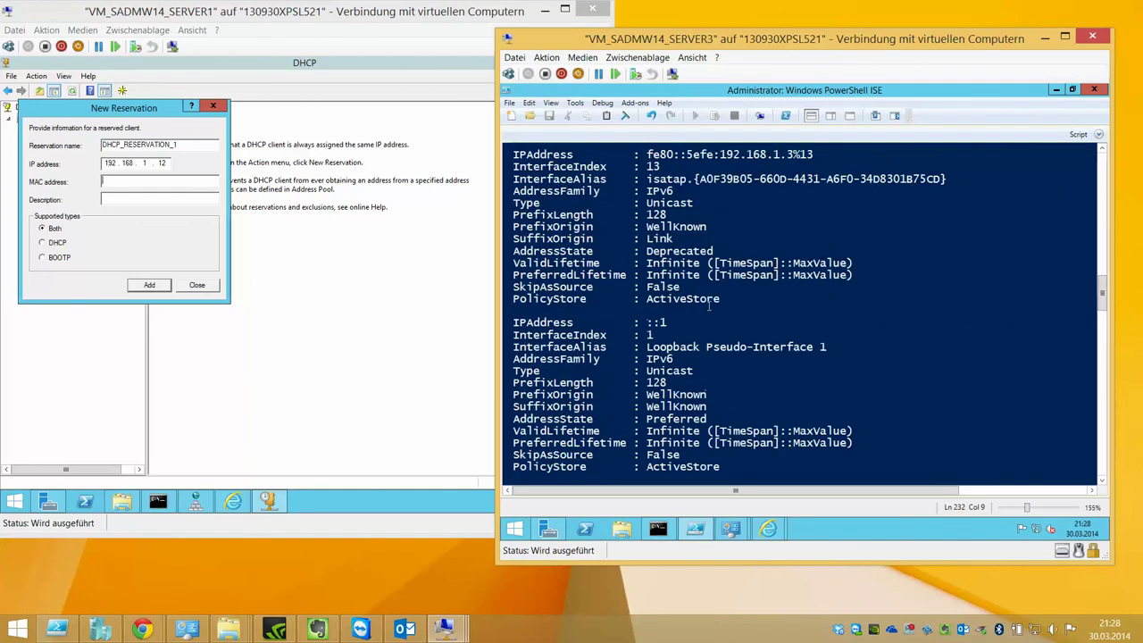
pyautogui.scroll(3, 709, 306)
pyautogui.scroll(6, 661, 263)
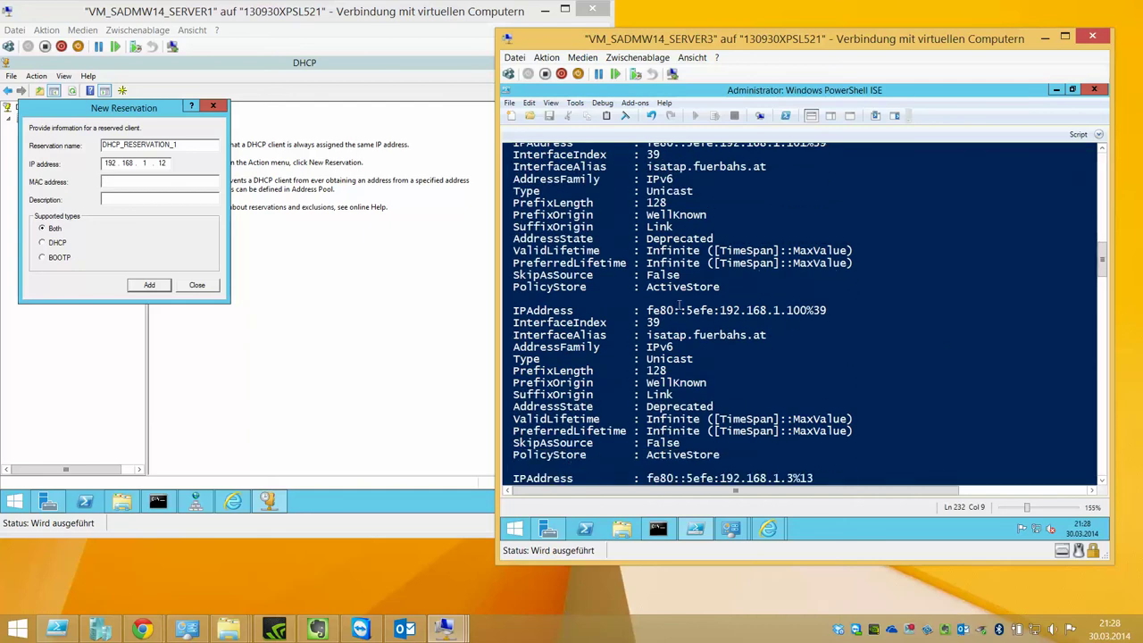
pyautogui.click(658, 529)
pyautogui.write('ipc')
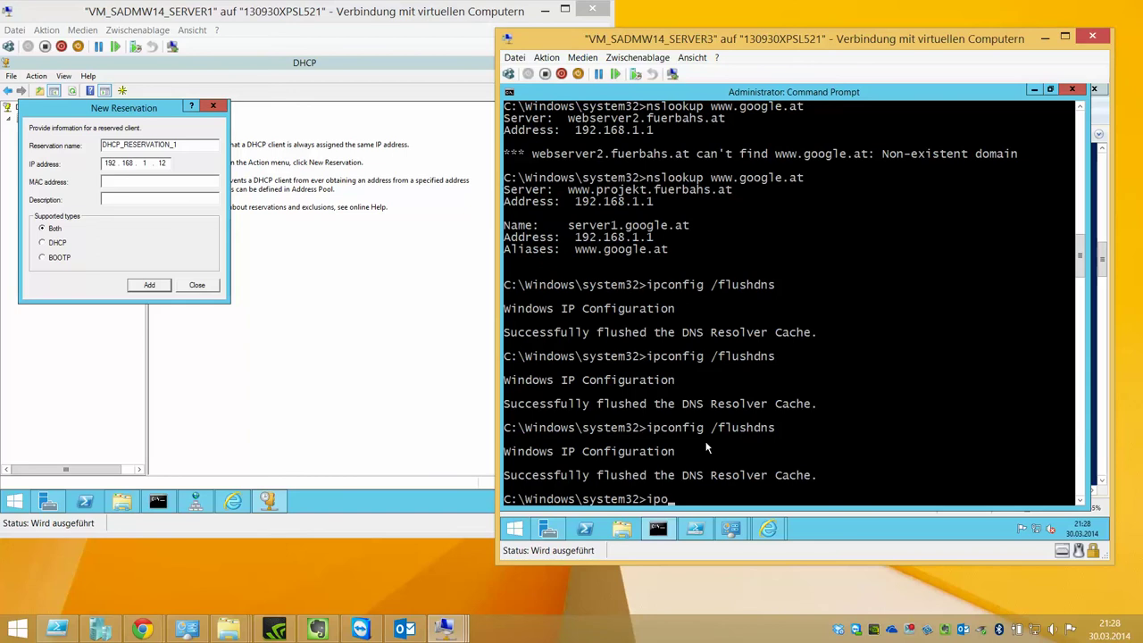
pyautogui.write('o')
pyautogui.press('BackSpace')
pyautogui.write('config /all')
pyautogui.press('Return')
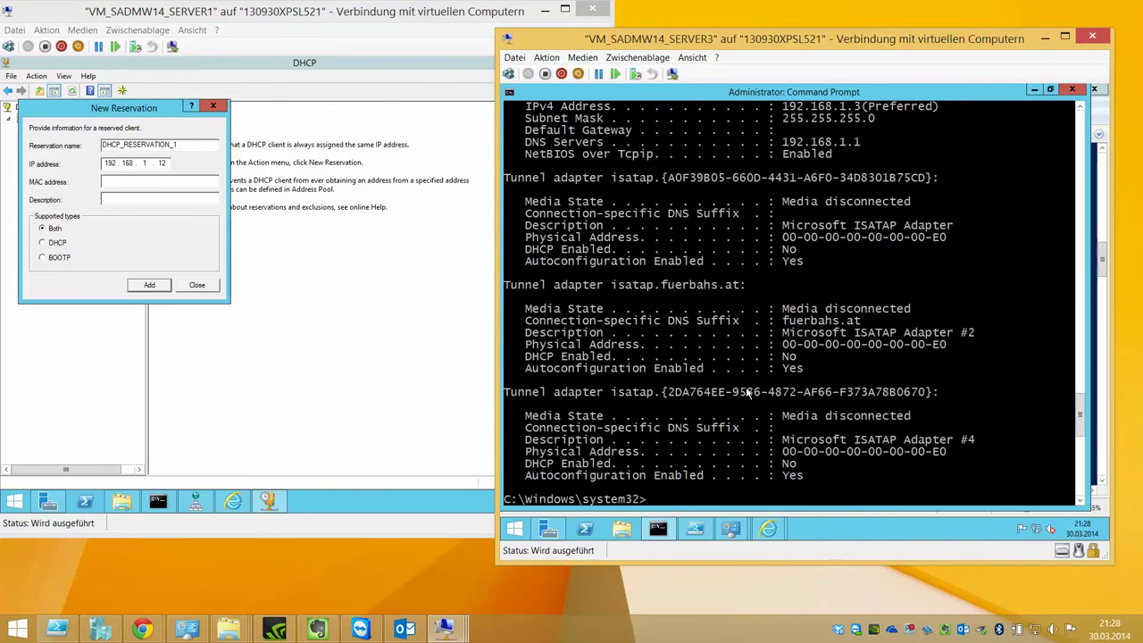
# - Mark and select the PRIVATE3 physical address 00-15-5D-01-74-2A for copying
pyautogui.scroll(7, 749, 393)
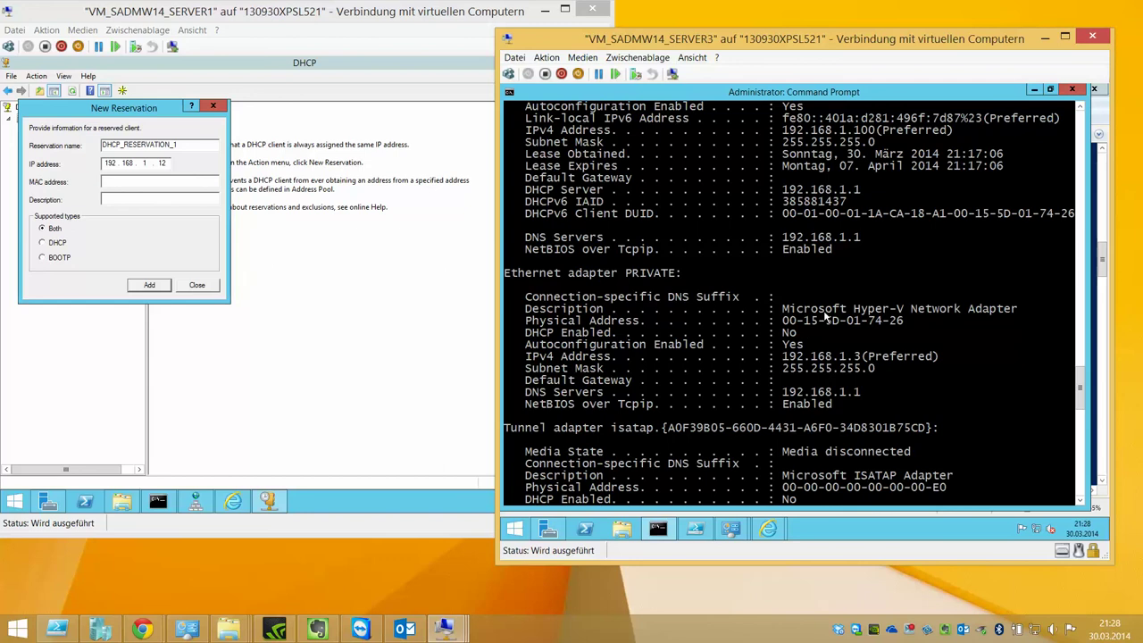
pyautogui.scroll(5, 839, 299)
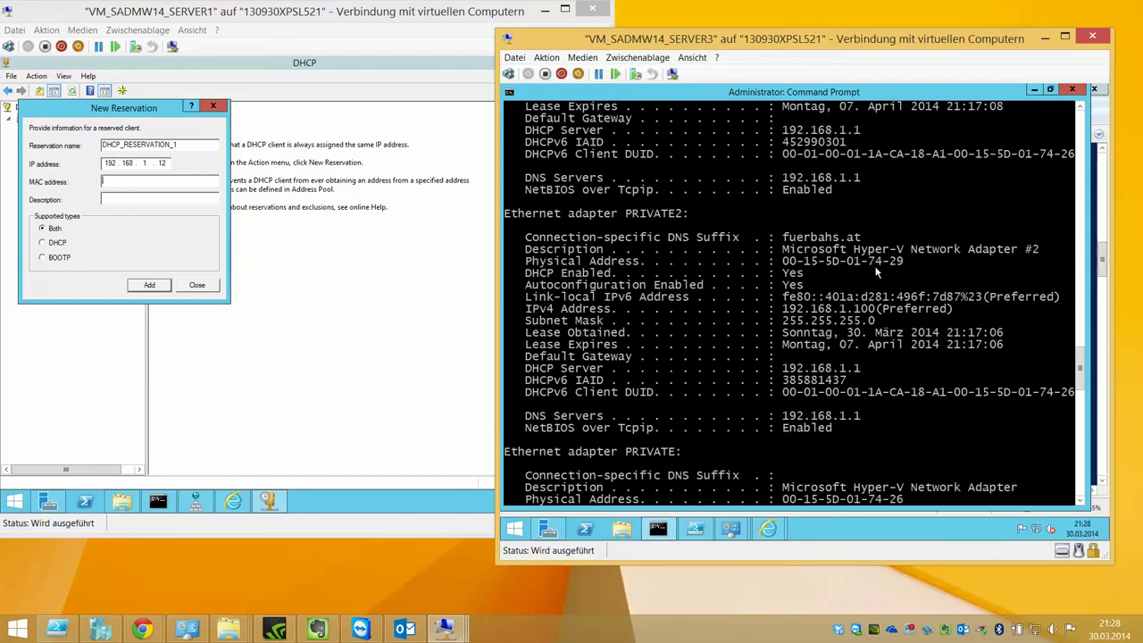
pyautogui.scroll(5, 880, 270)
pyautogui.rightClick(886, 265)
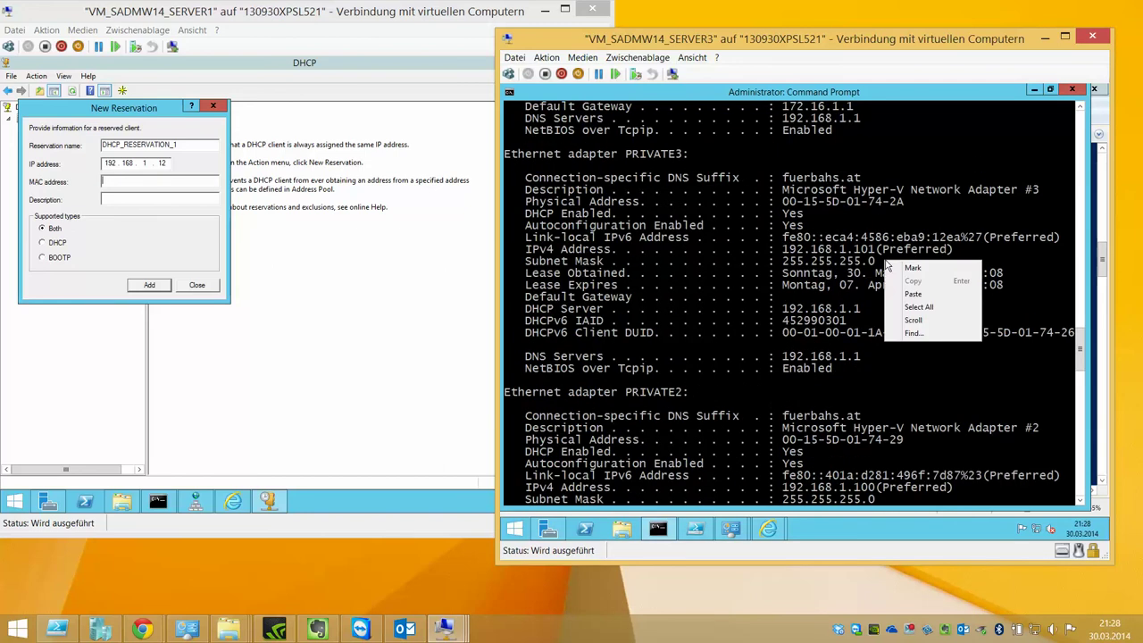
pyautogui.click(910, 268)
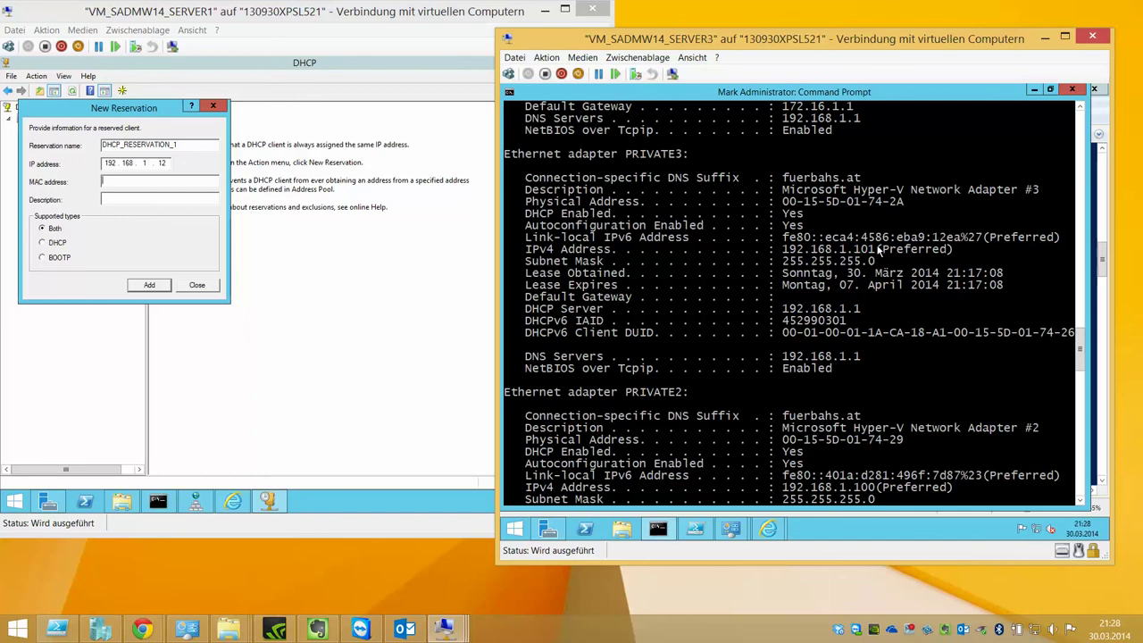
pyautogui.click(785, 202)
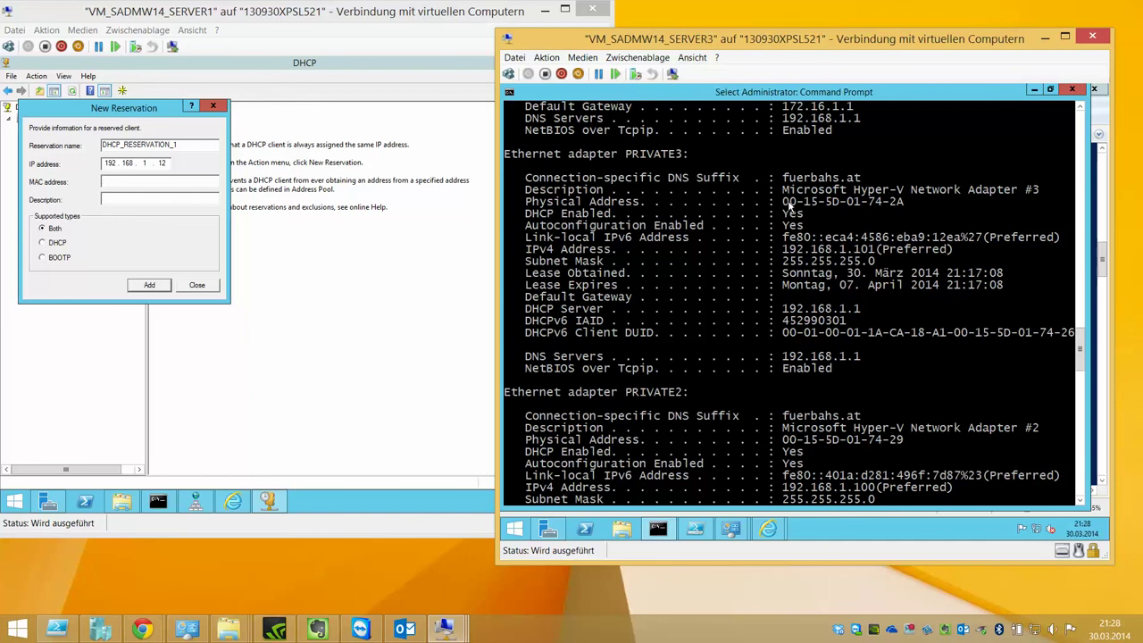
pyautogui.moveTo(789, 205); pyautogui.dragTo(904, 204)
pyautogui.rightClick(823, 95)
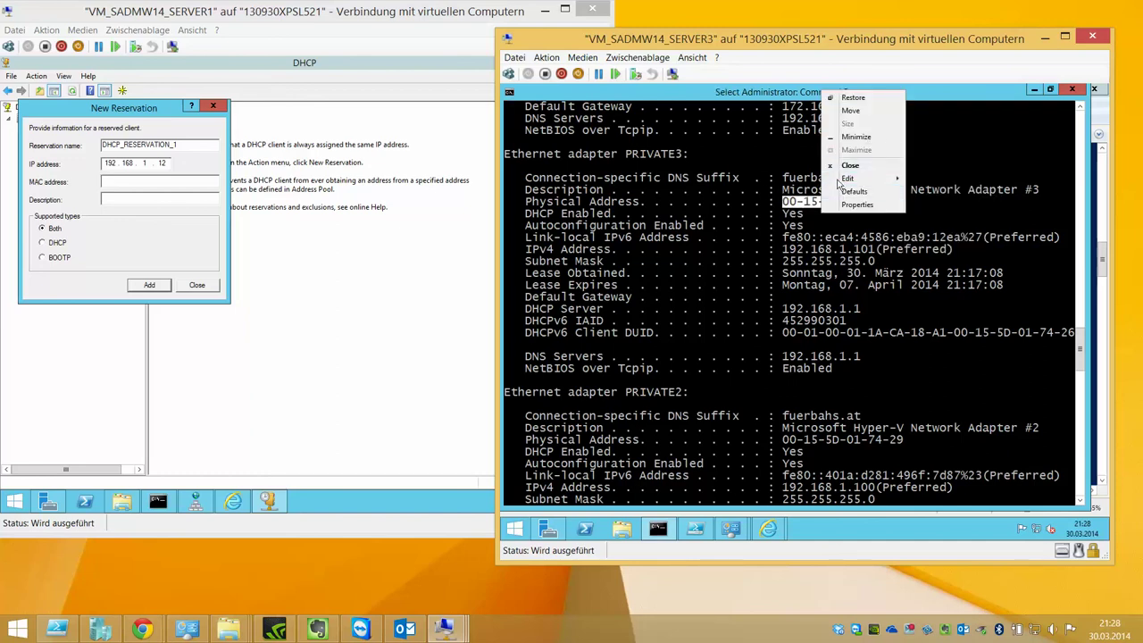
# - Copy the MAC and paste it into the reservation's MAC field, fixing the ending to 4-2A
pyautogui.moveTo(848, 179)
pyautogui.click(929, 191)
pyautogui.click(202, 181)
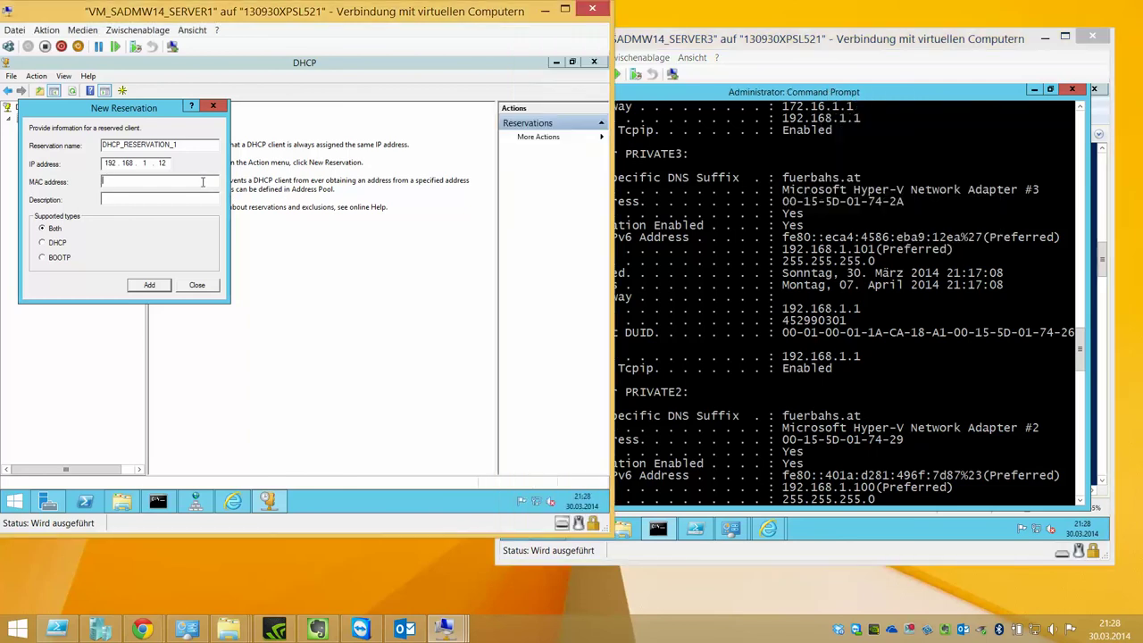
pyautogui.click(136, 30)
pyautogui.click(144, 42)
pyautogui.click(188, 180)
pyautogui.press('BackSpace')
pyautogui.write('4-2A')
# - Add the 192.168.1.12 reservation and check its stored MAC in Properties
pyautogui.click(149, 284)
pyautogui.click(197, 284)
pyautogui.doubleClick(212, 119)
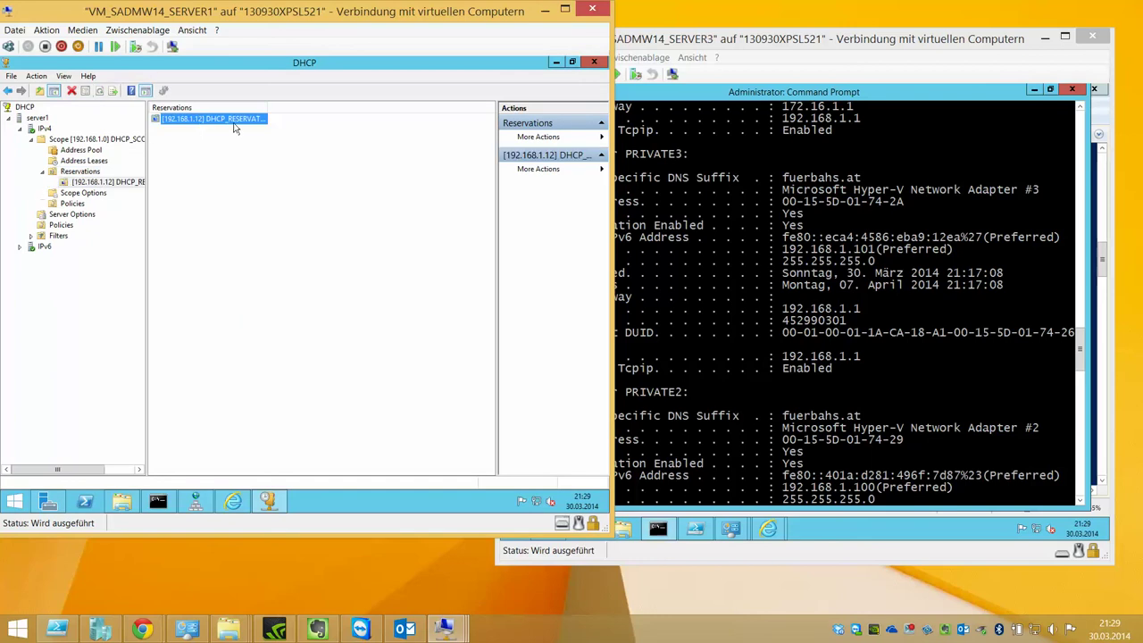
pyautogui.click(102, 183)
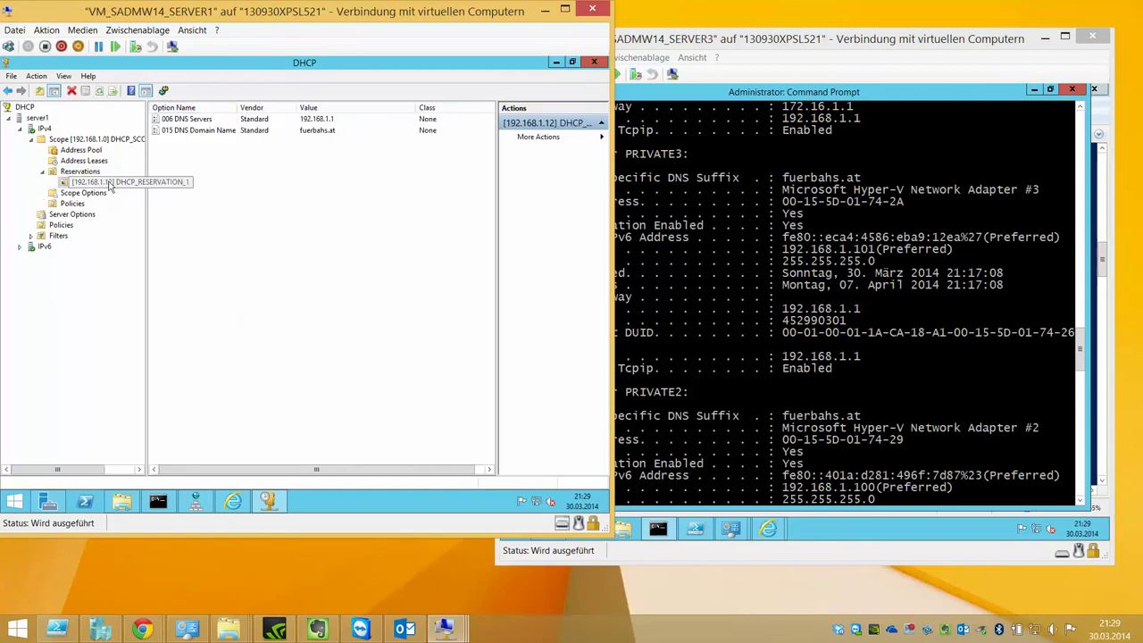
pyautogui.rightClick(102, 184)
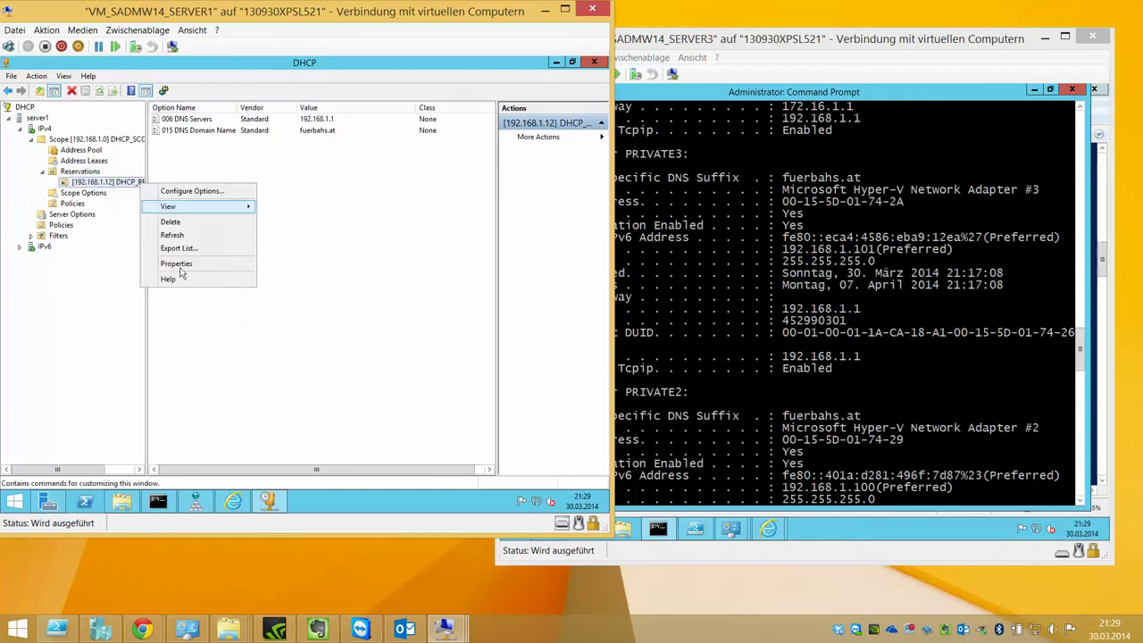
pyautogui.click(179, 267)
pyautogui.click(298, 272)
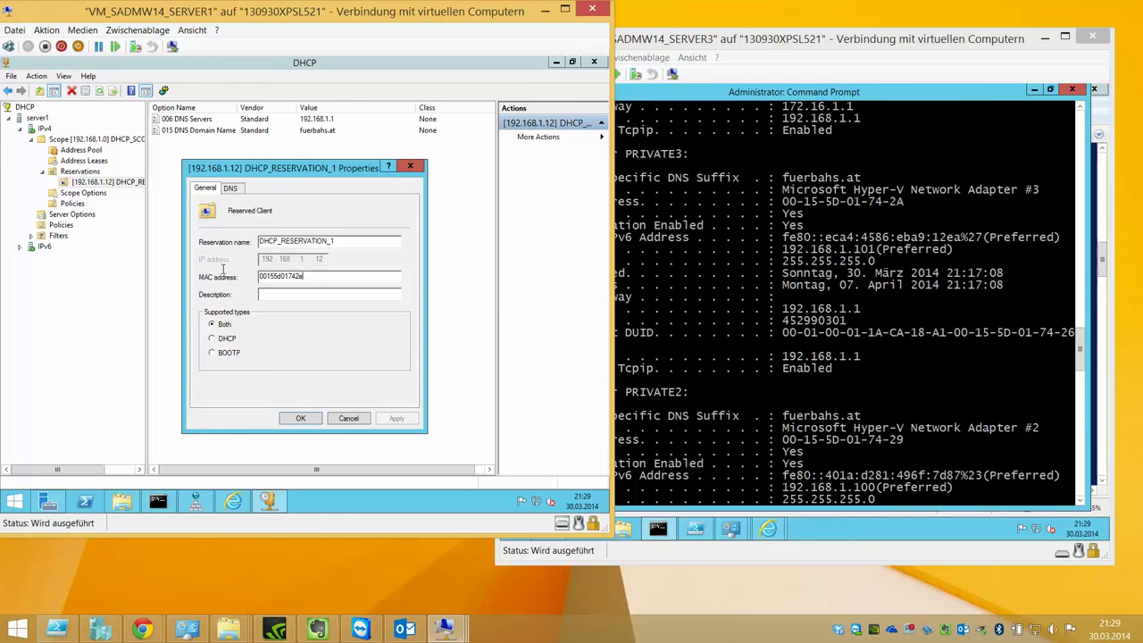
pyautogui.doubleClick(298, 273)
pyautogui.click(822, 332)
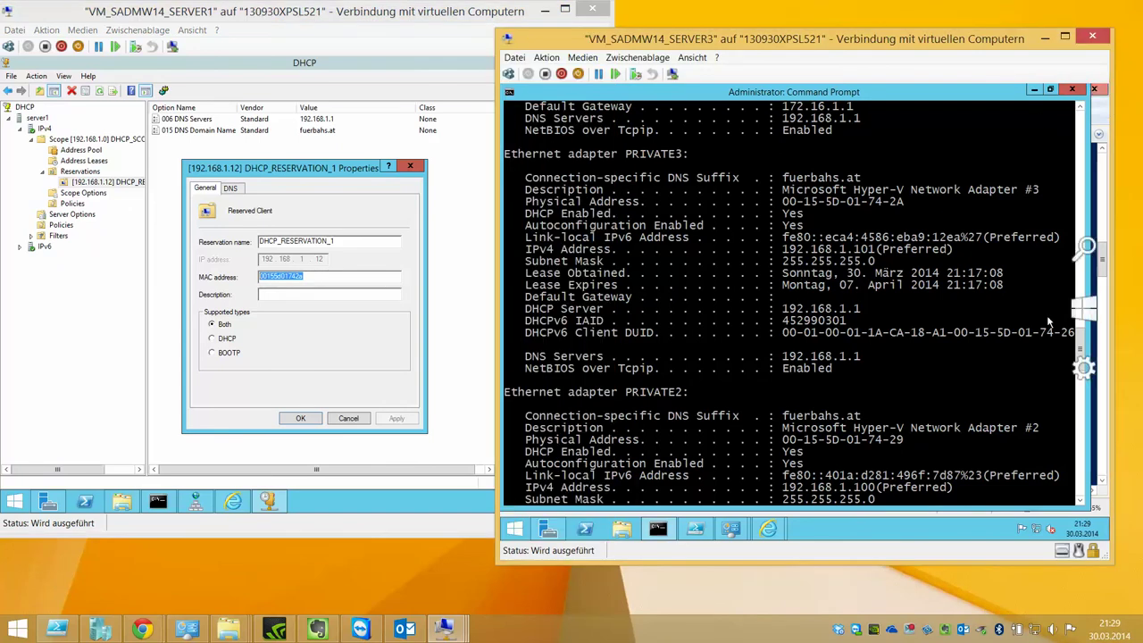
# - Restart Server3 with an unplanned restart reason
pyautogui.moveTo(1107, 90)
pyautogui.click(1084, 375)
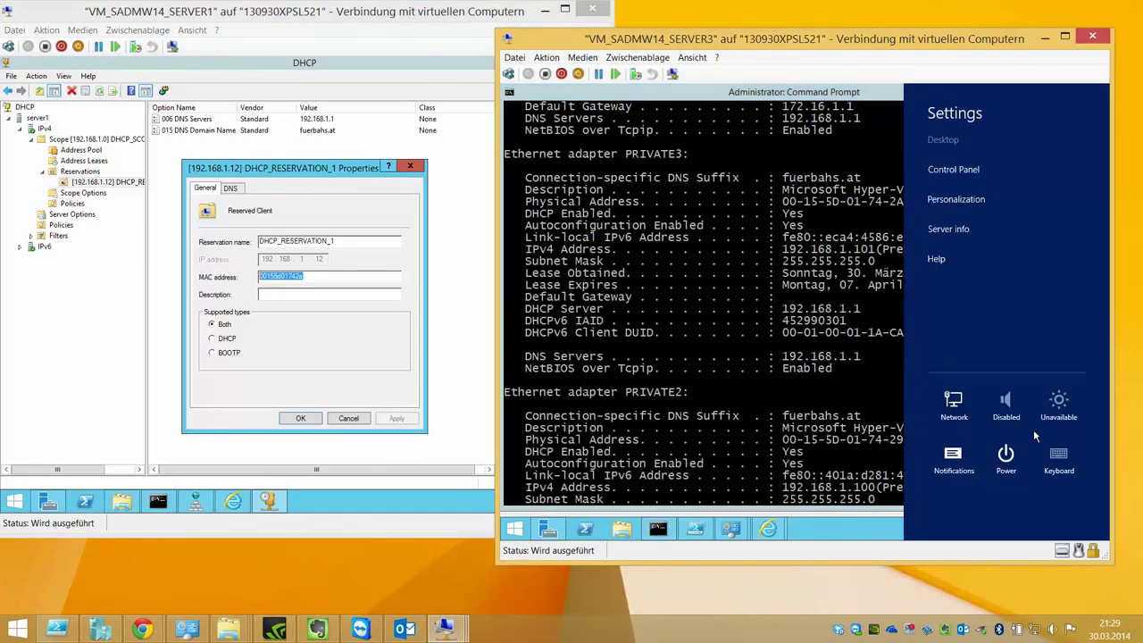
pyautogui.click(1006, 456)
pyautogui.click(973, 346)
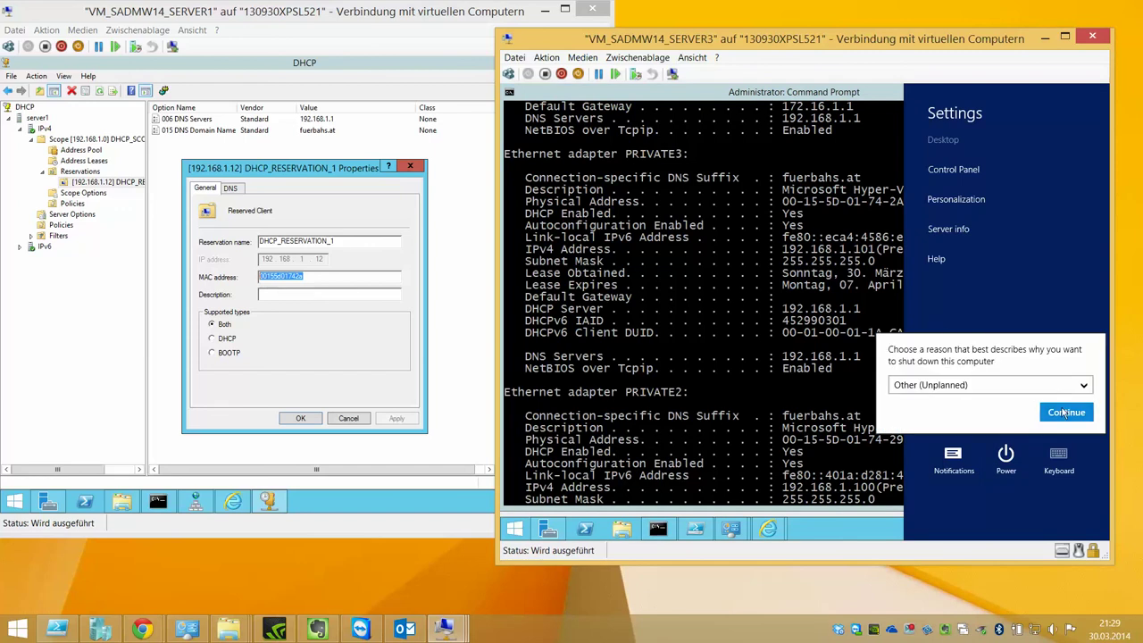
pyautogui.click(1064, 411)
# - Close the reservation properties and show a widened, refreshed DHCP Address Leases list
pyautogui.click(366, 419)
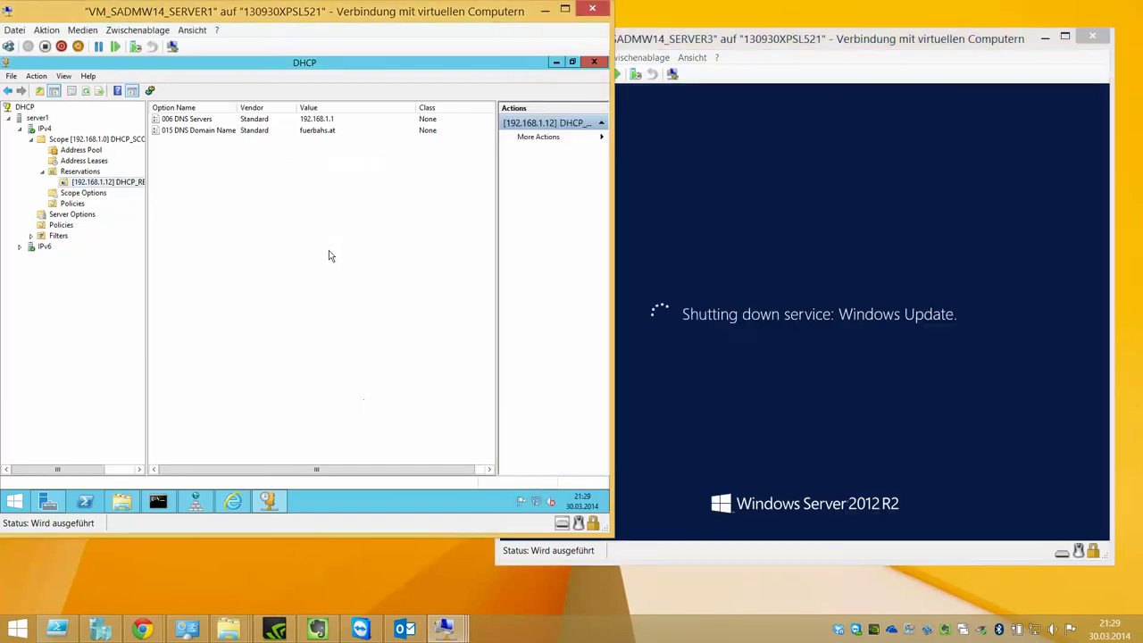
pyautogui.click(83, 159)
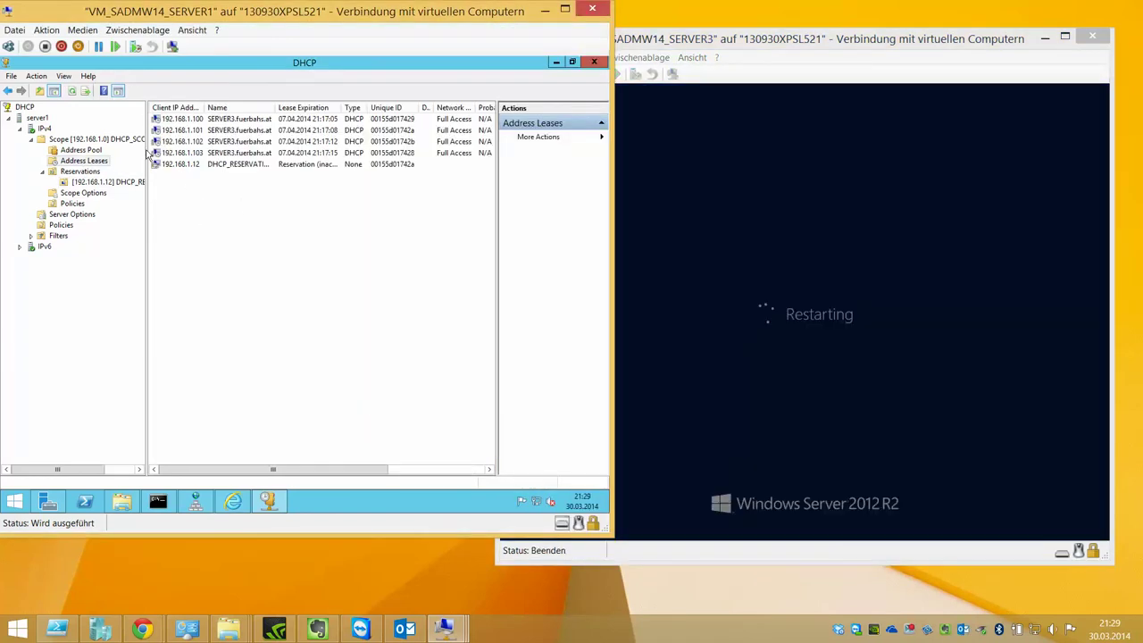
pyautogui.moveTo(144, 143); pyautogui.dragTo(85, 143)
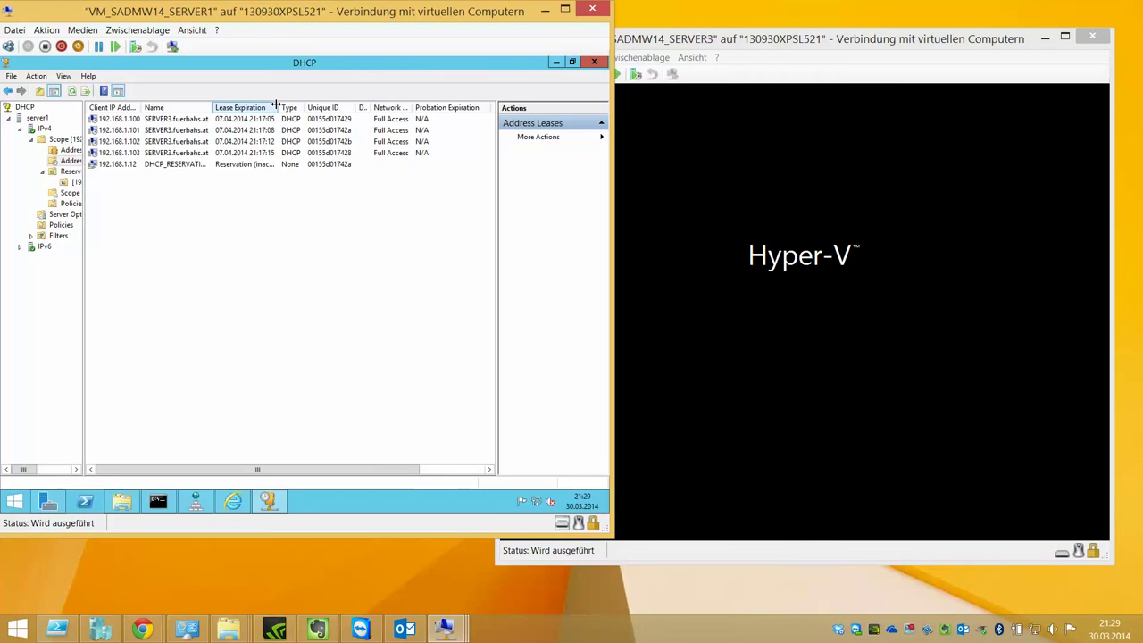
pyautogui.doubleClick(215, 107)
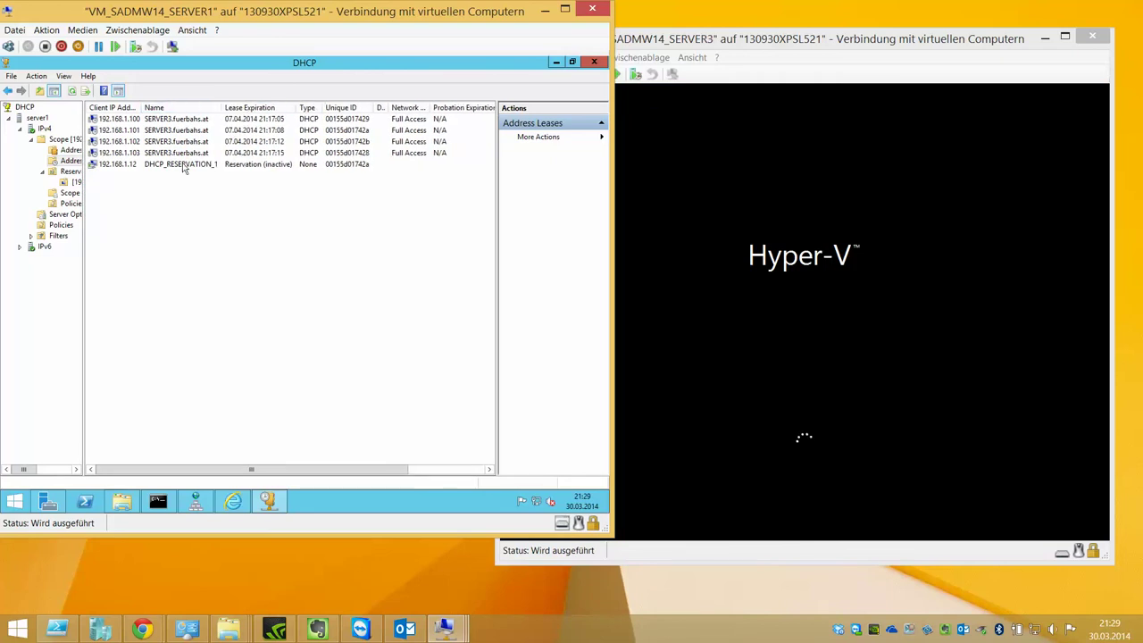
pyautogui.click(73, 90)
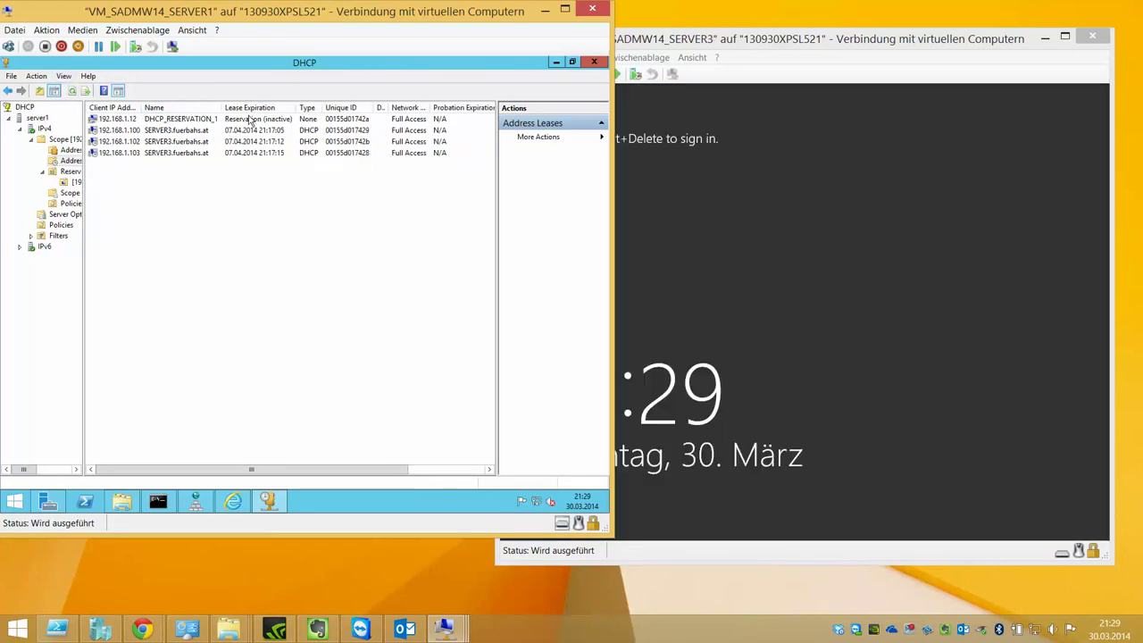
# - Sign back in to Server3 with the account password
pyautogui.click(634, 111)
pyautogui.click(509, 73)
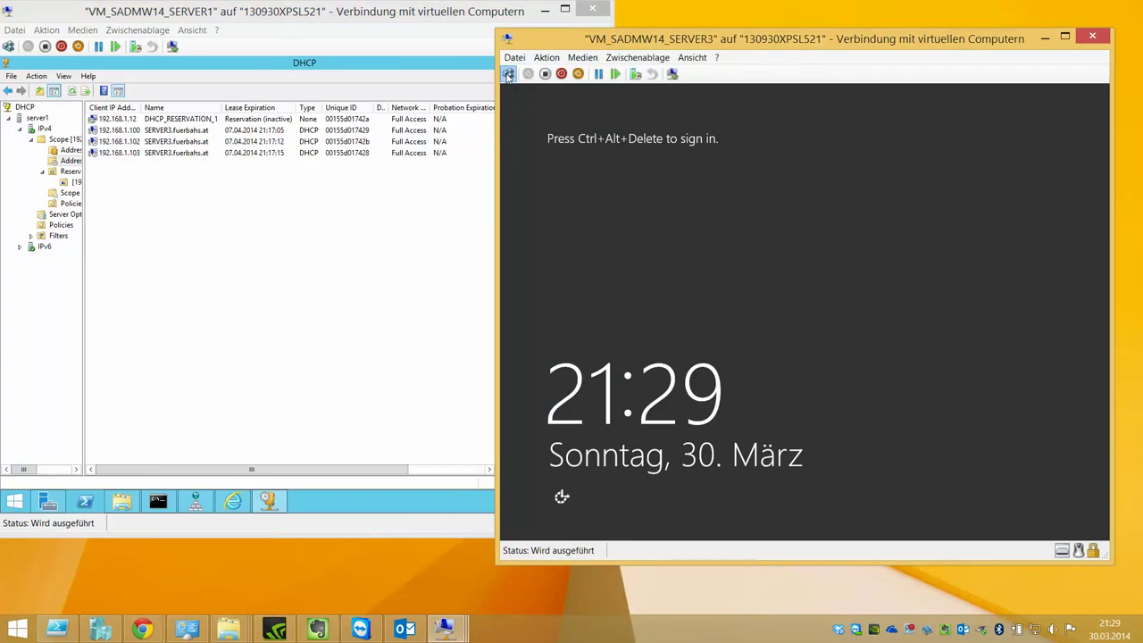
pyautogui.write('Pa$$w0rd')
pyautogui.press('Return')
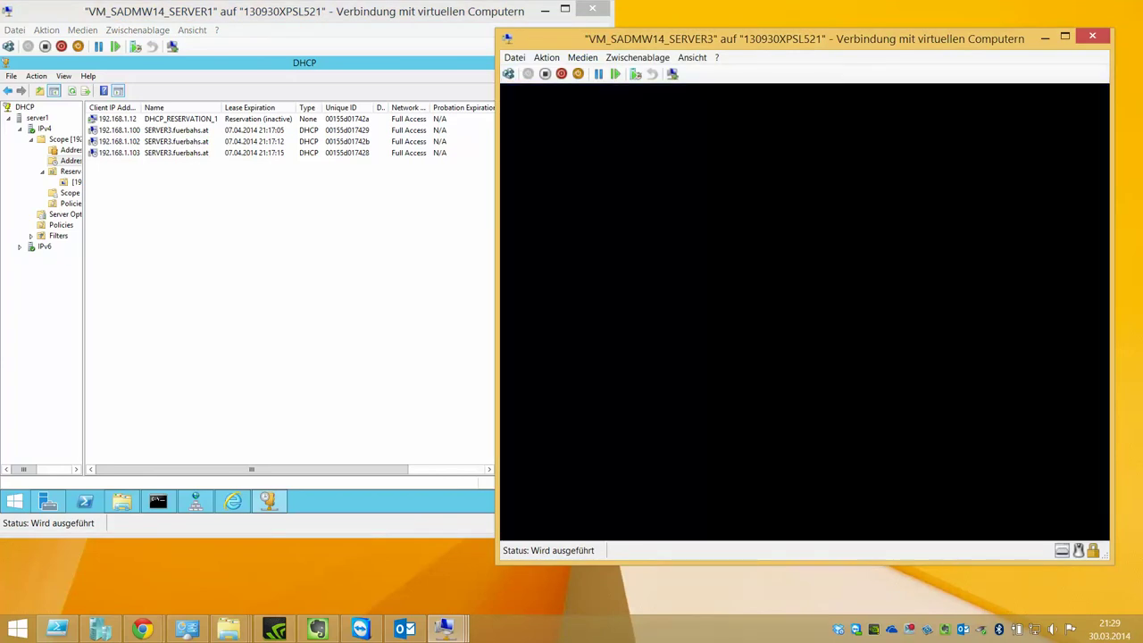
# - Refresh the DHCP leases and inspect the 192.168.1.12, .103 and .100 entries
pyautogui.click(123, 154)
pyautogui.press('F5')
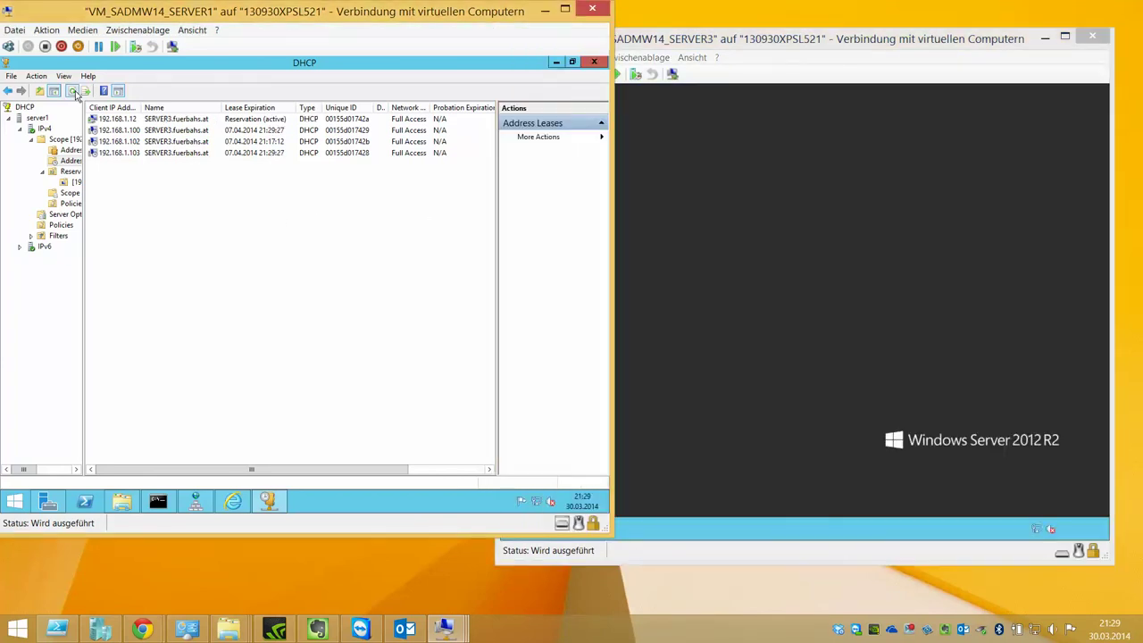
pyautogui.click(254, 121)
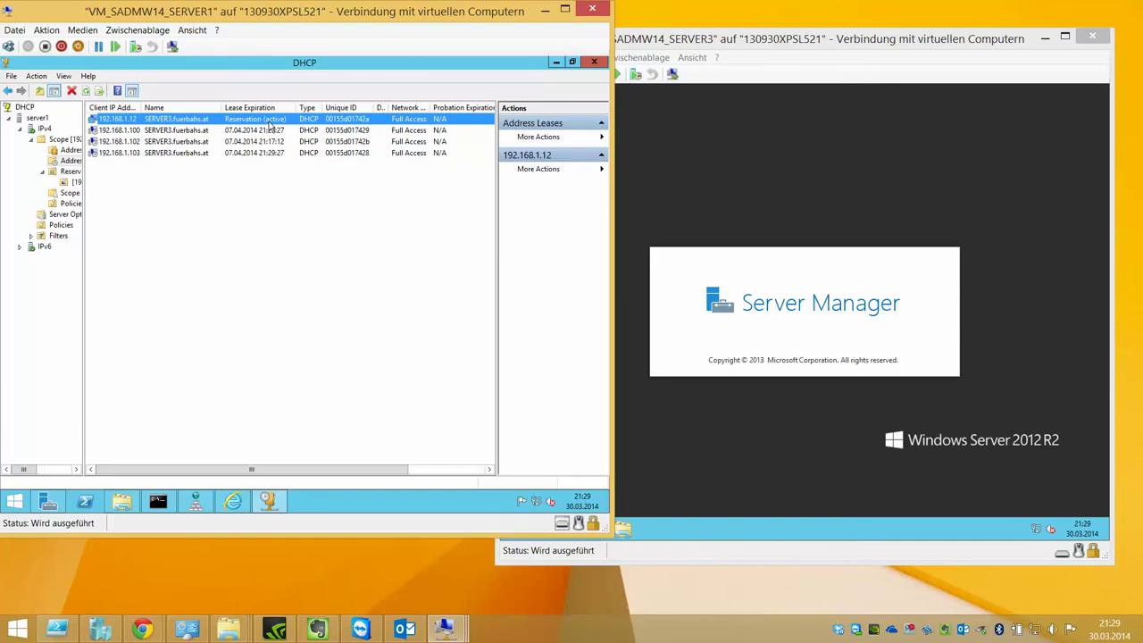
pyautogui.rightClick(269, 125)
pyautogui.click(256, 198)
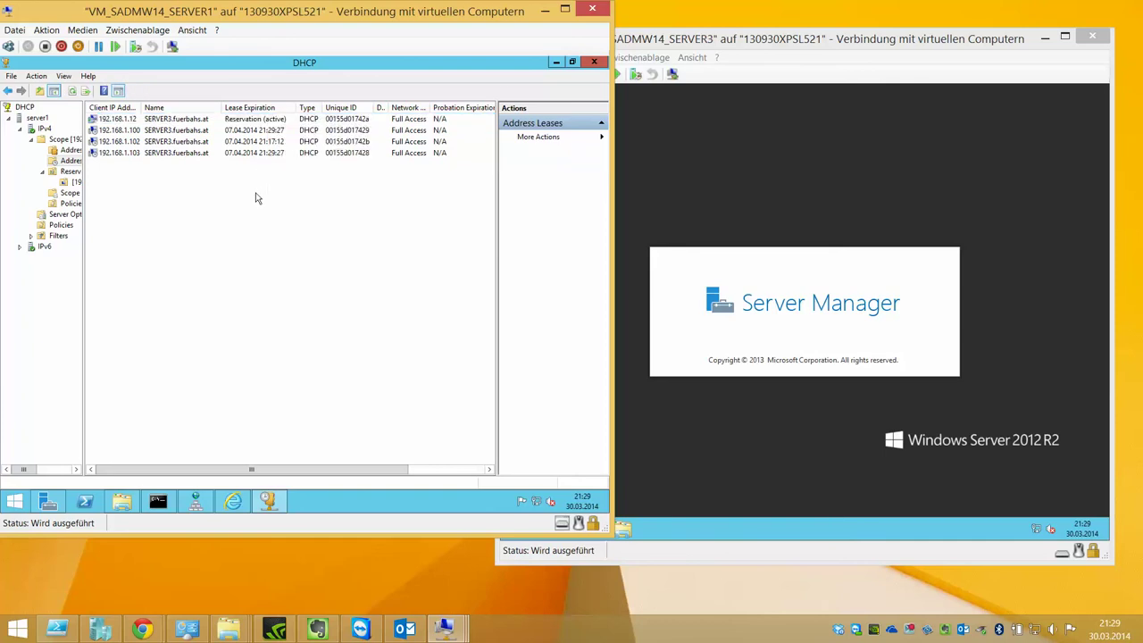
pyautogui.click(288, 125)
pyautogui.rightClick(352, 153)
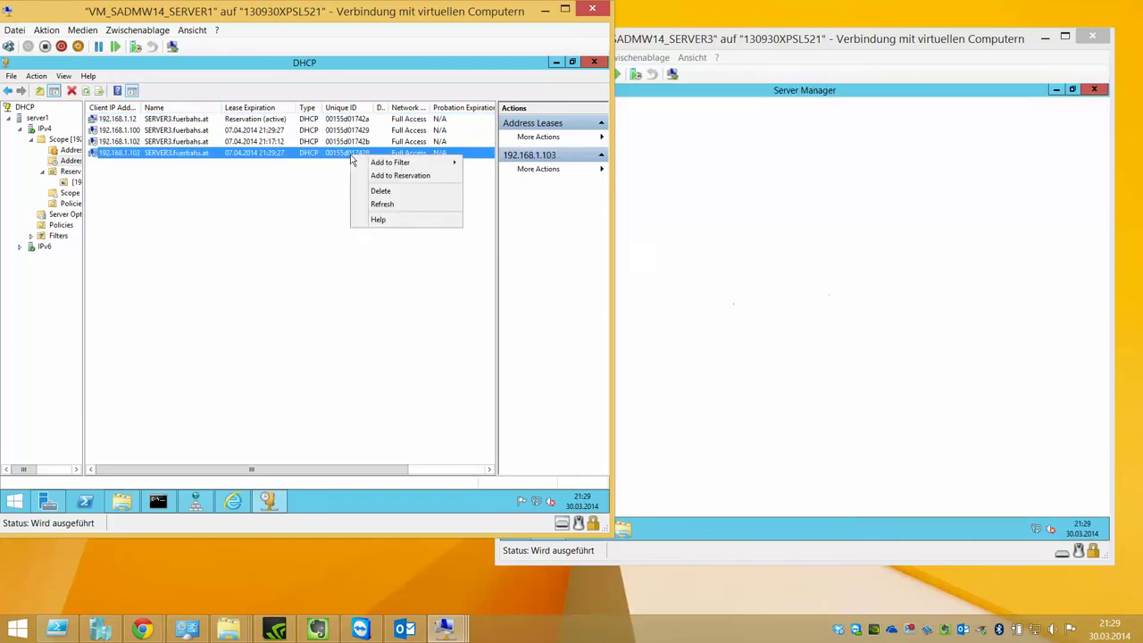
pyautogui.click(208, 175)
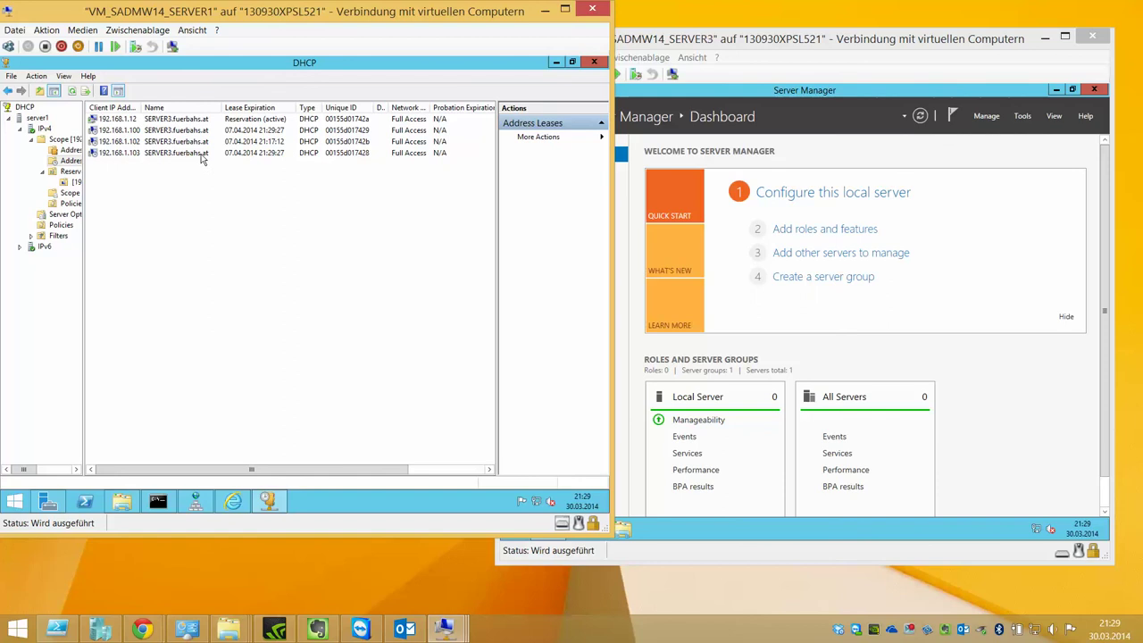
pyautogui.rightClick(213, 132)
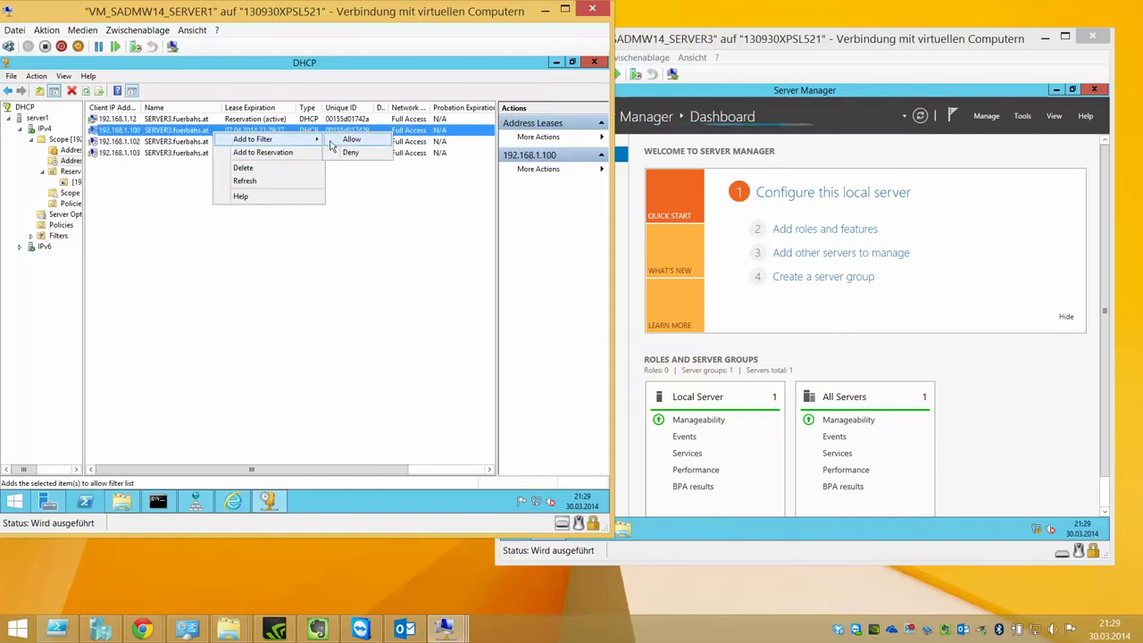
pyautogui.click(348, 205)
pyautogui.click(837, 71)
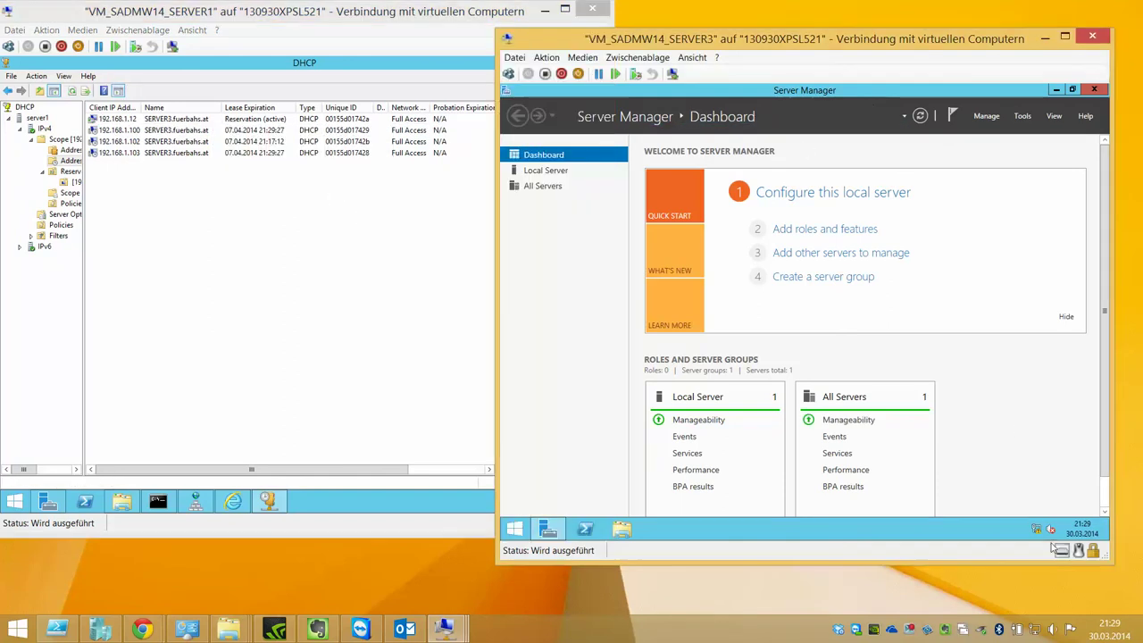
pyautogui.rightClick(518, 530)
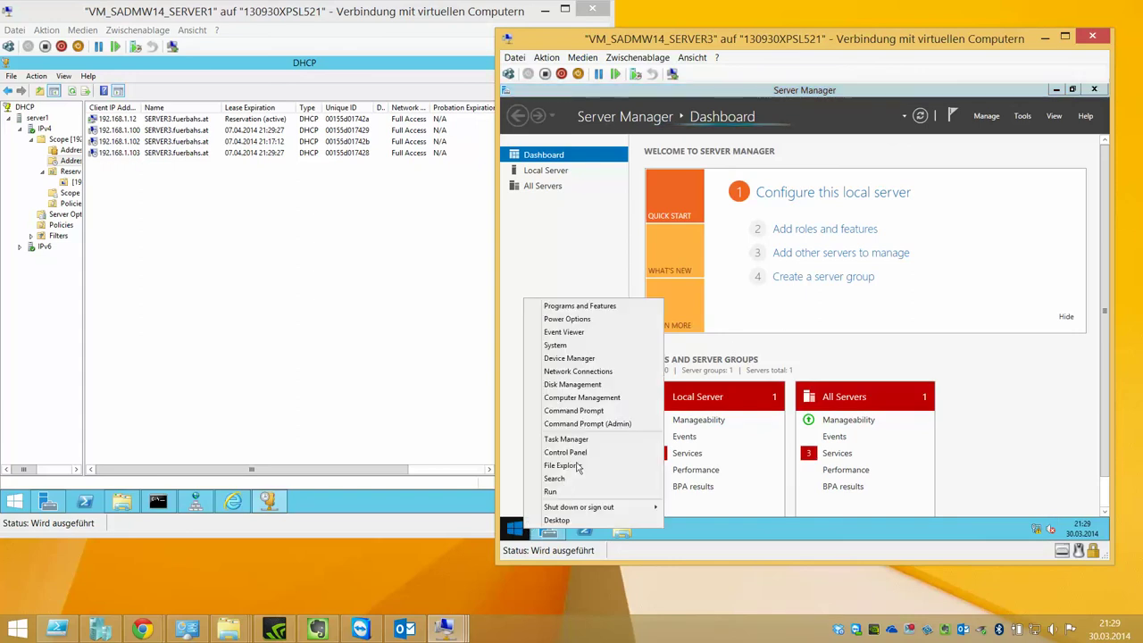
# - Run ipconfig /all in an administrator Command Prompt to confirm Server3 holds 192.168.1.12
pyautogui.click(580, 425)
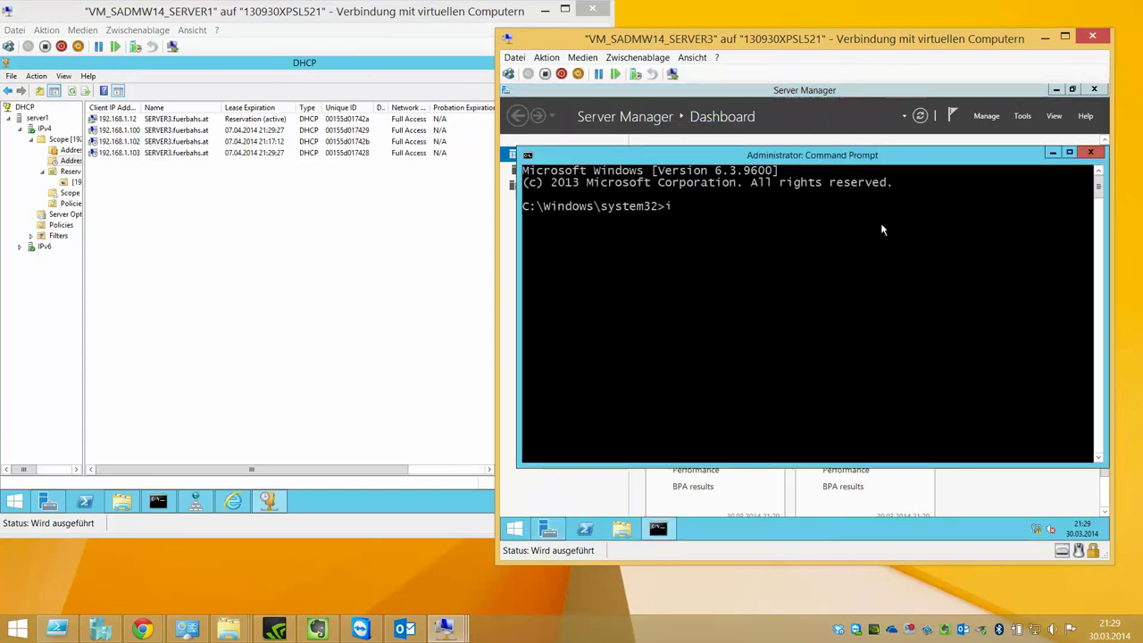
pyautogui.write('ipconfig a-')
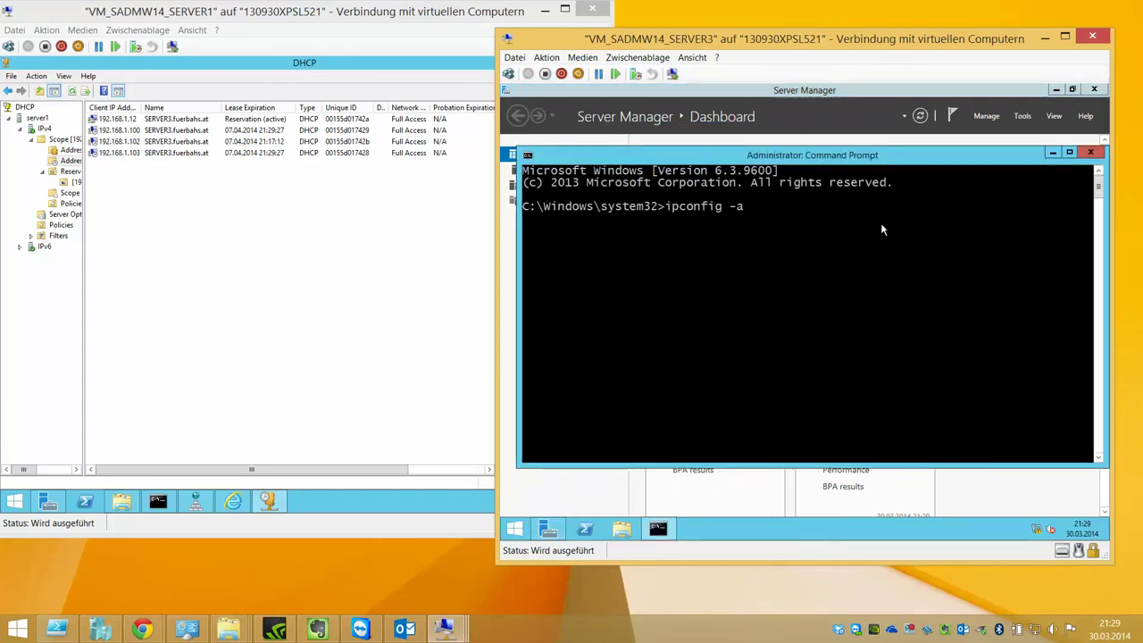
pyautogui.press('Return')
pyautogui.press('Up')
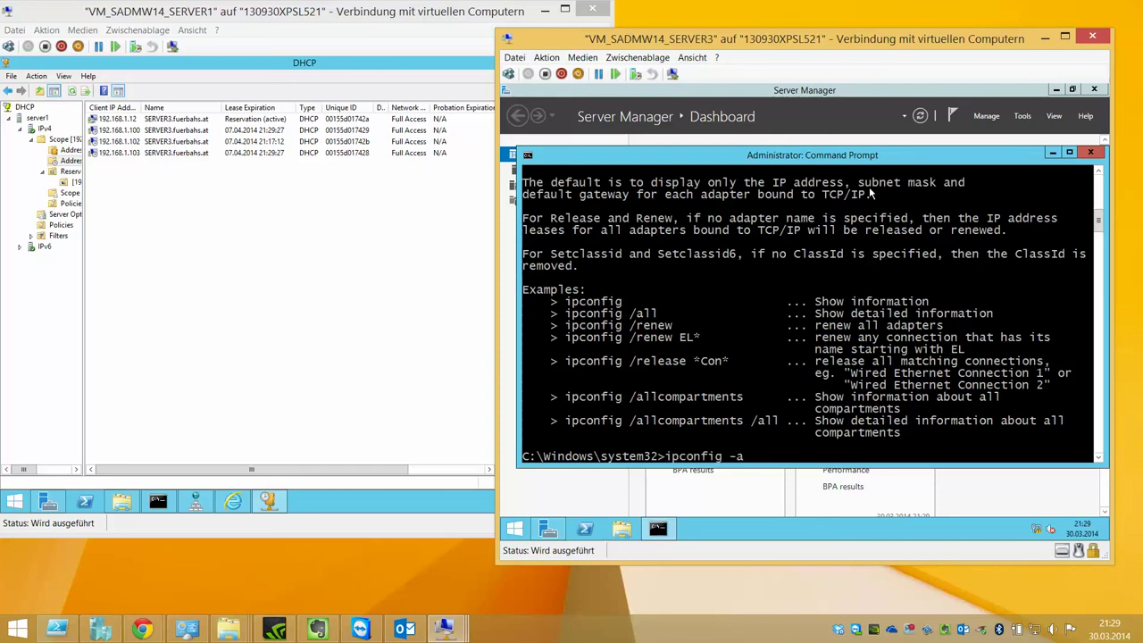
pyautogui.press('Return')
pyautogui.press('super+Up')
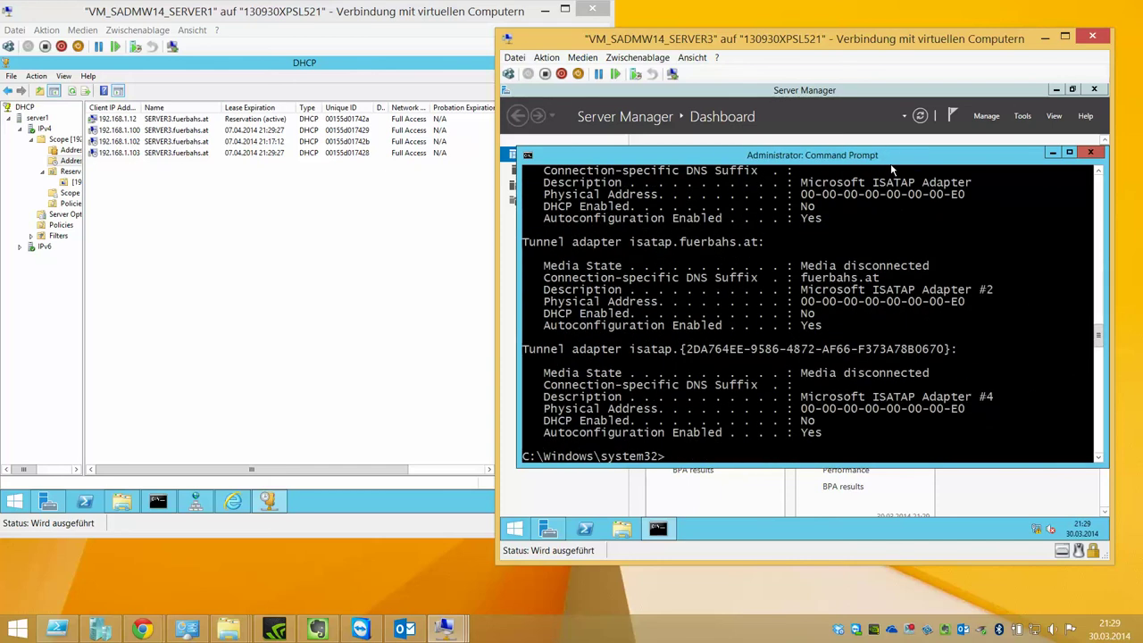
pyautogui.scroll(13, 828, 266)
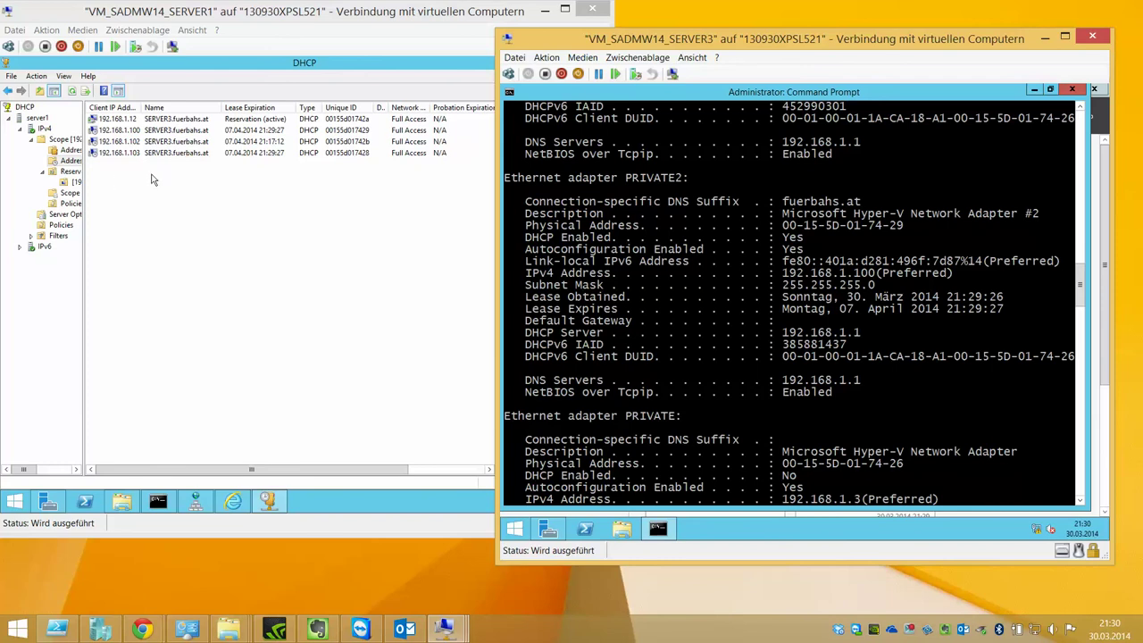
pyautogui.scroll(-5, 890, 310)
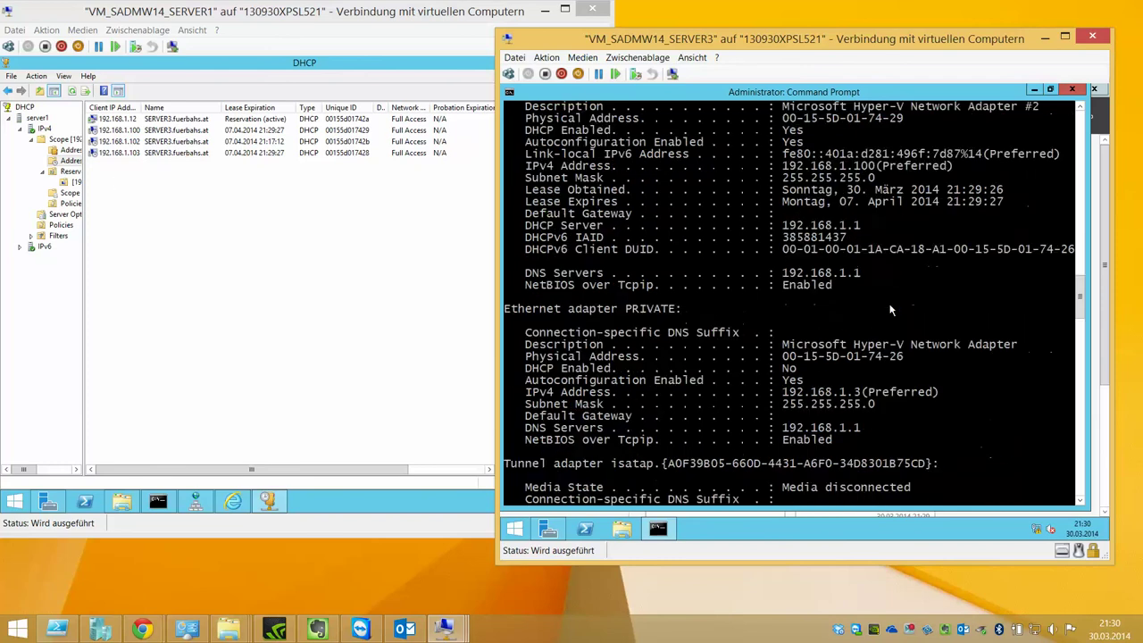
pyautogui.scroll(10, 891, 310)
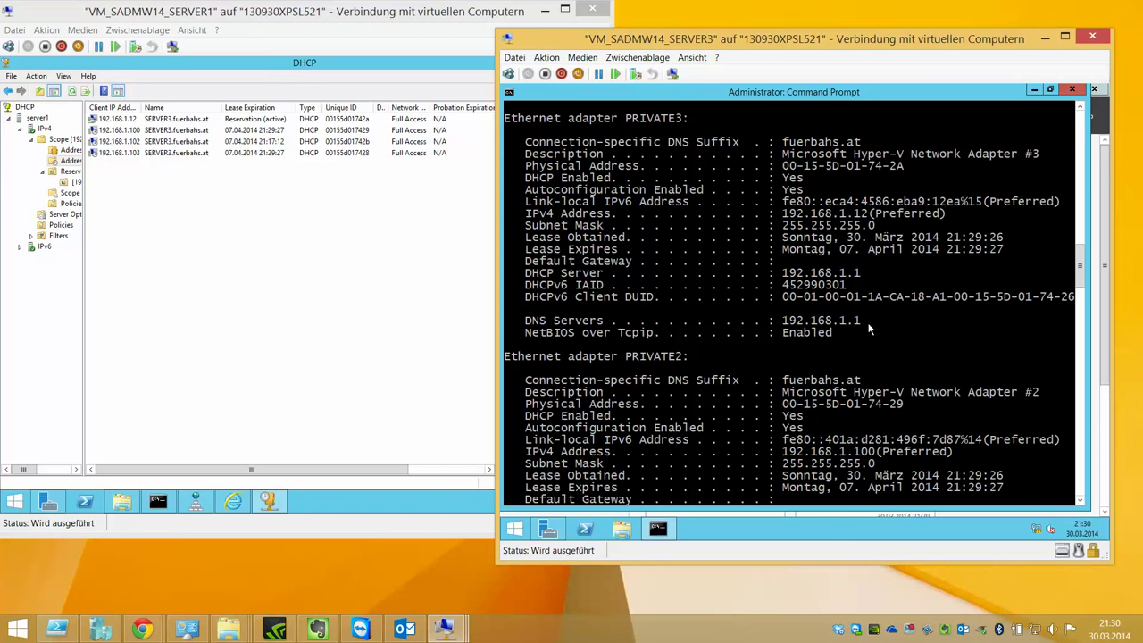
pyautogui.write('ping www.')
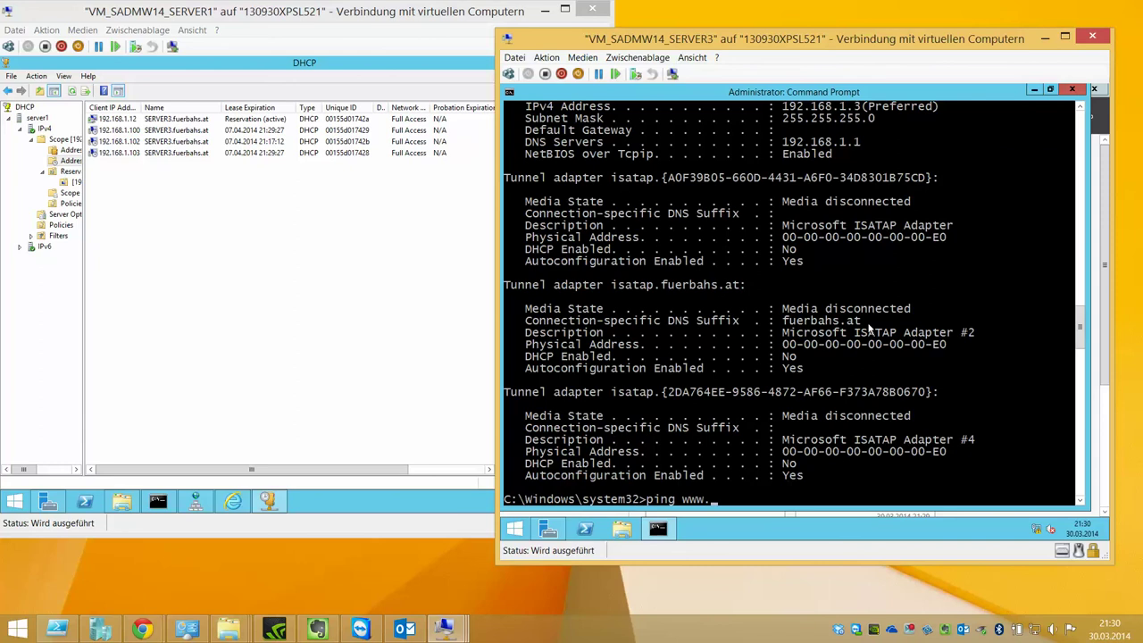
pyautogui.write('heise.de')
pyautogui.press('Return')
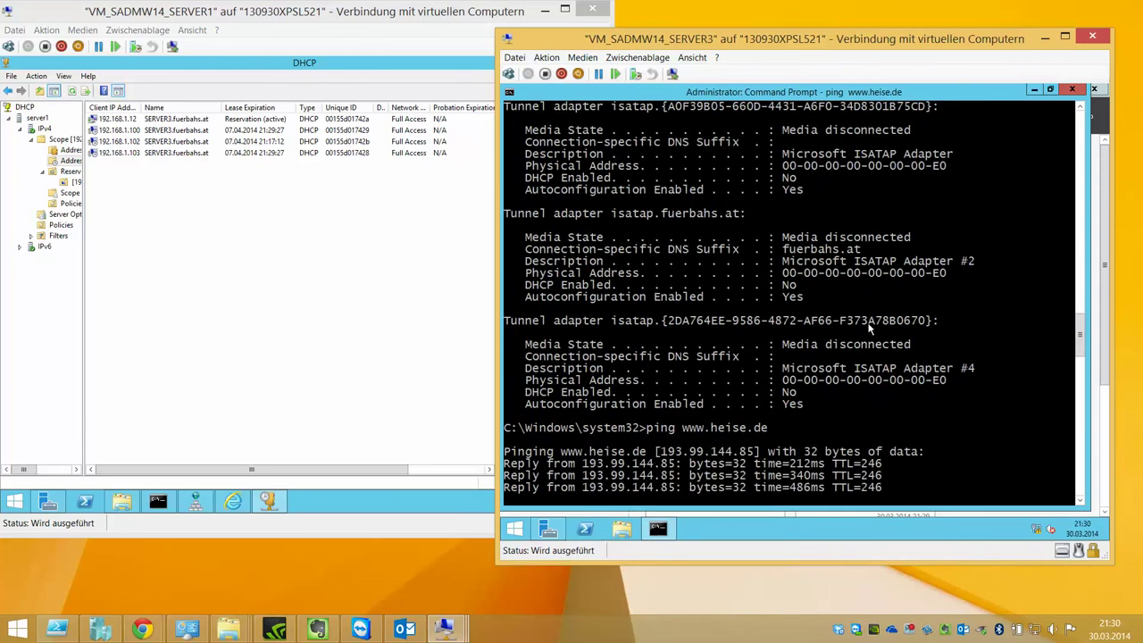
pyautogui.write('ping www.google.at')
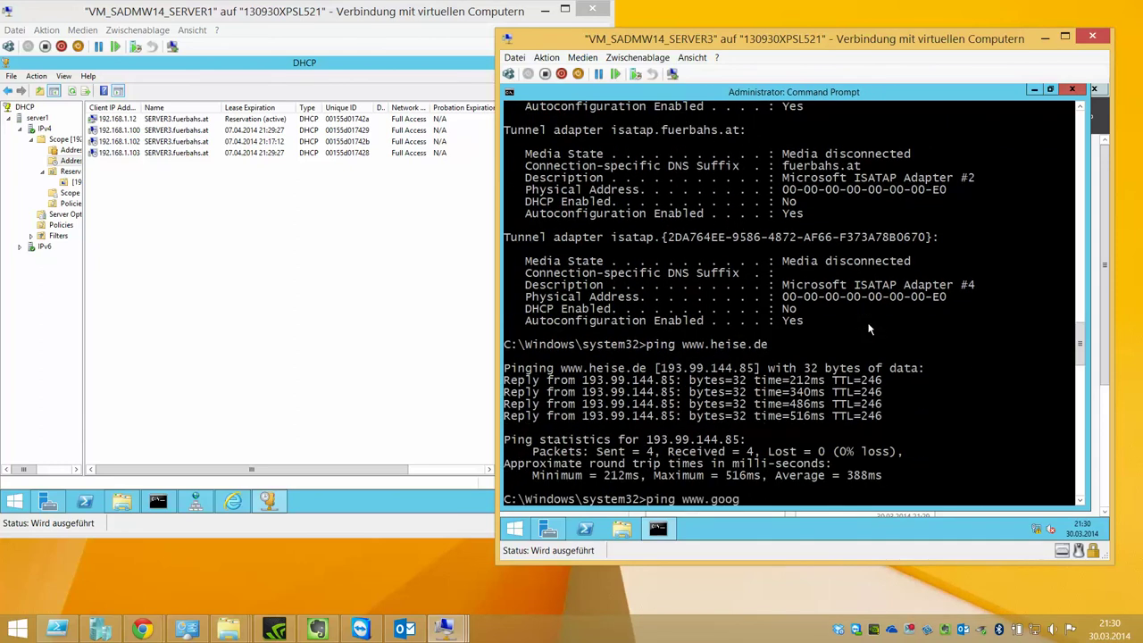
pyautogui.press('Return')
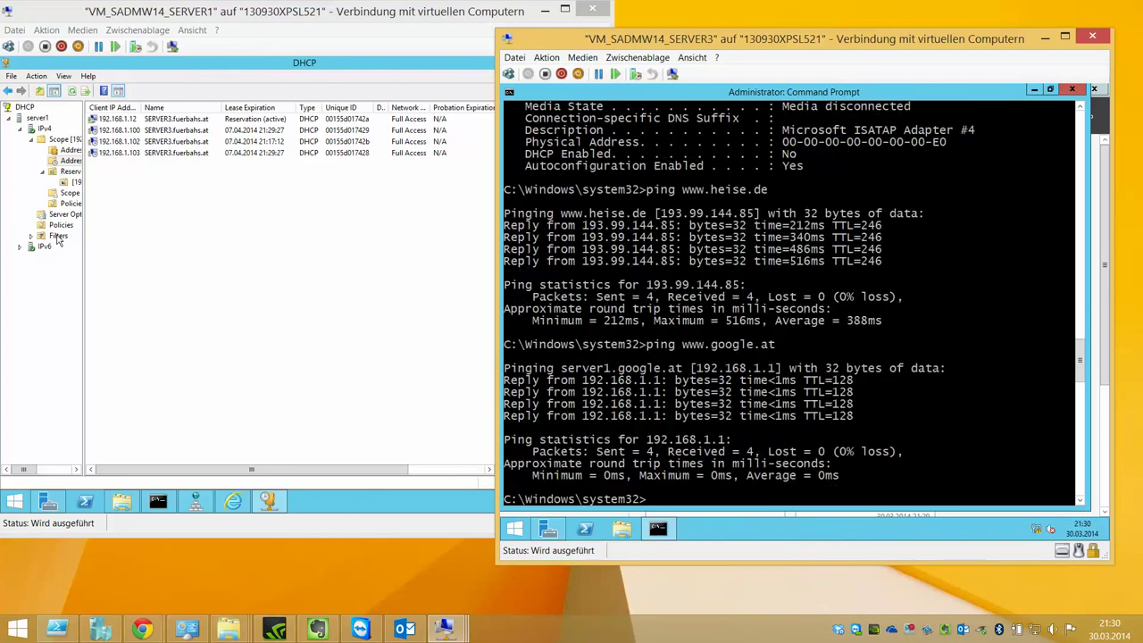
# - Bring the Server1 DHCP window forward and widen its tree pane again
pyautogui.click(85, 190)
pyautogui.moveTo(85, 188); pyautogui.dragTo(175, 182)
pyautogui.click(403, 581)
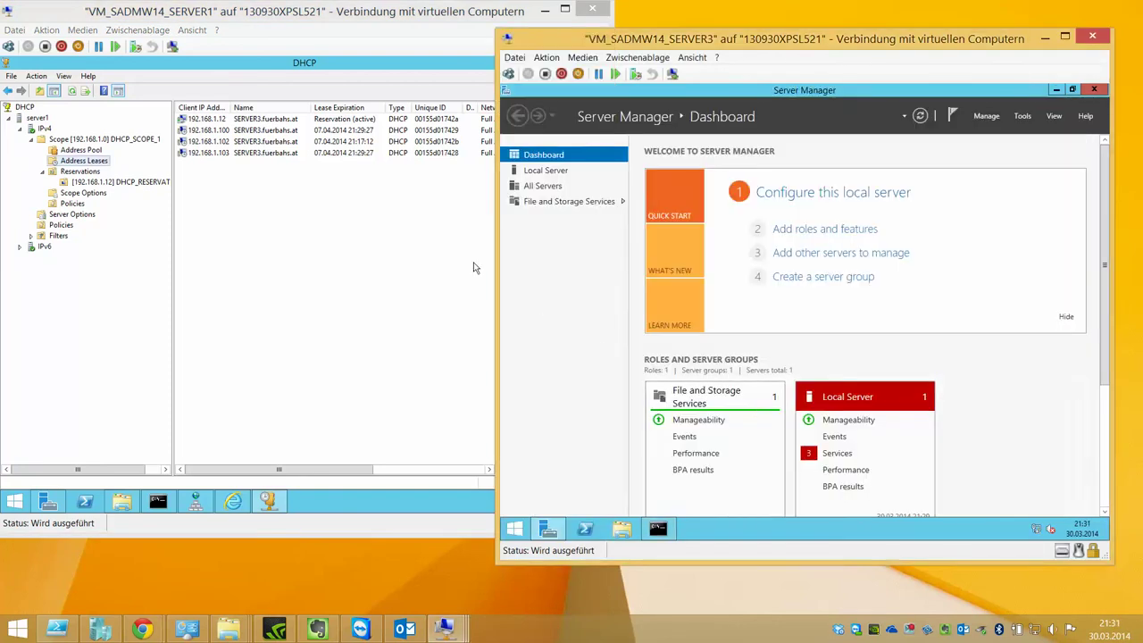
# - Inspect the 192.168.1.0 scope's address pool, contents and server options in DHCP Manager
pyautogui.click(406, 279)
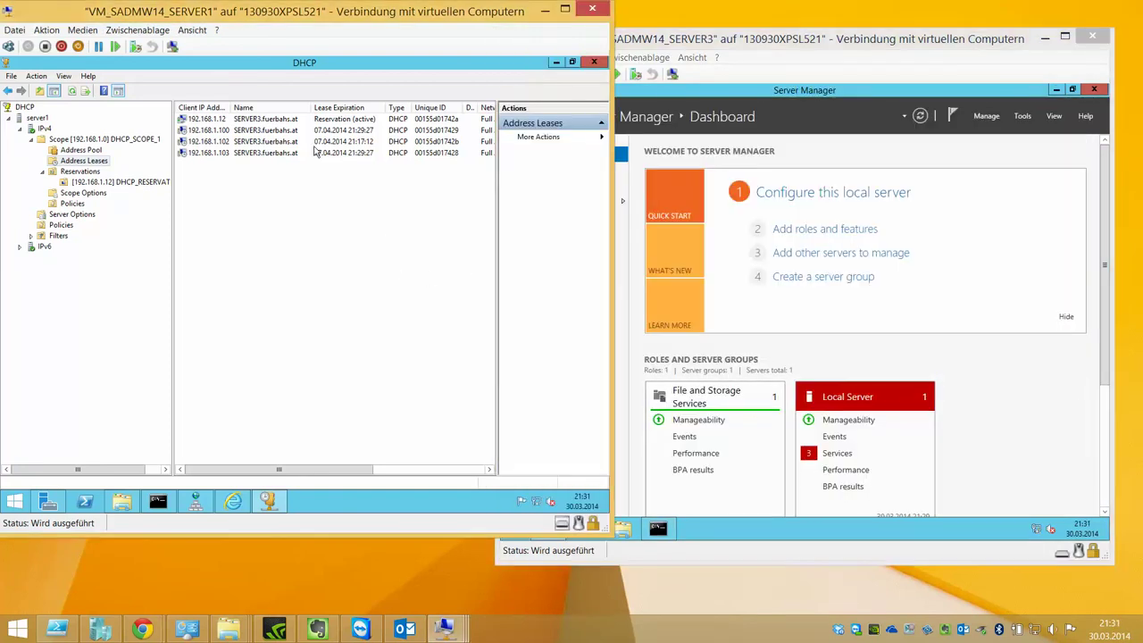
pyautogui.click(98, 149)
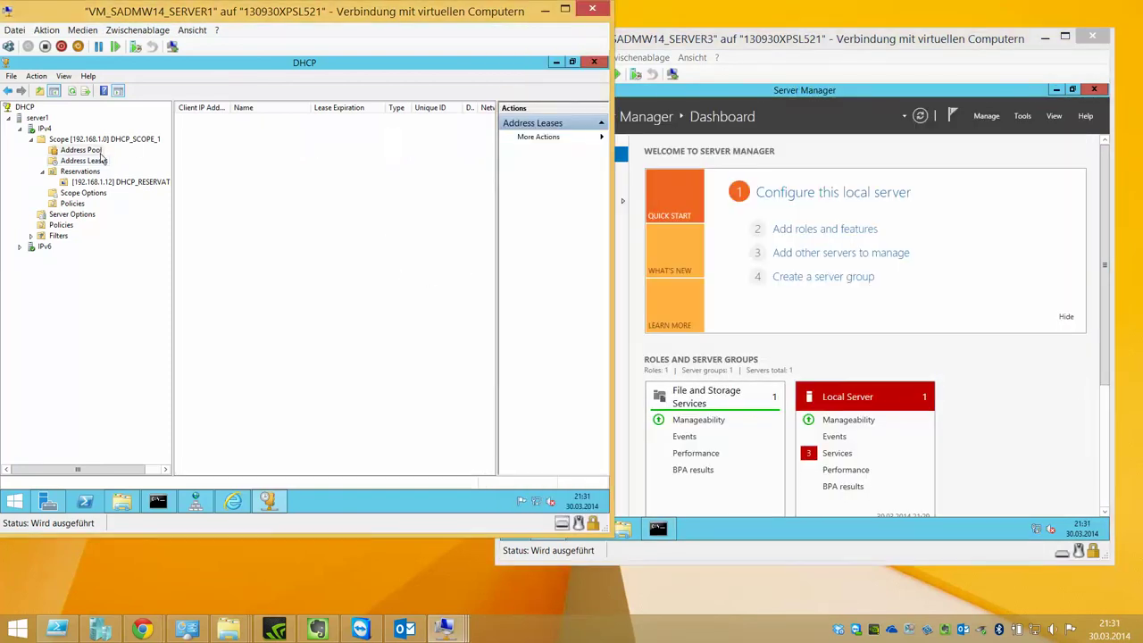
pyautogui.click(109, 141)
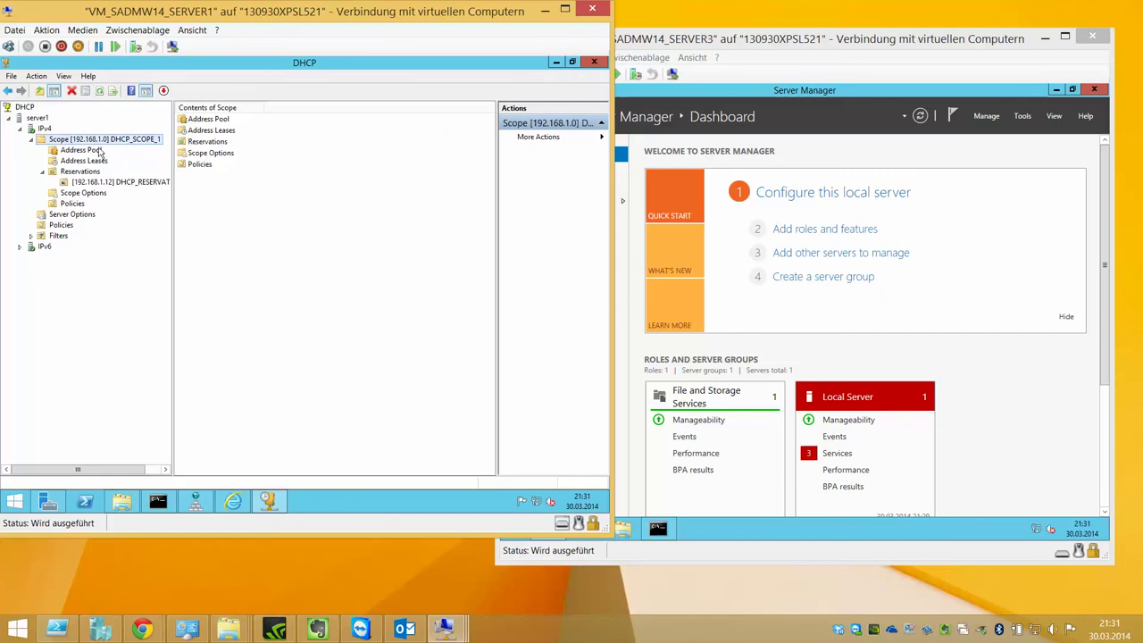
pyautogui.click(88, 215)
# - Deactivate the 192.168.1.0 scope, reactivate it, and open the DHCP_SCOPE_1 properties
pyautogui.rightClick(98, 140)
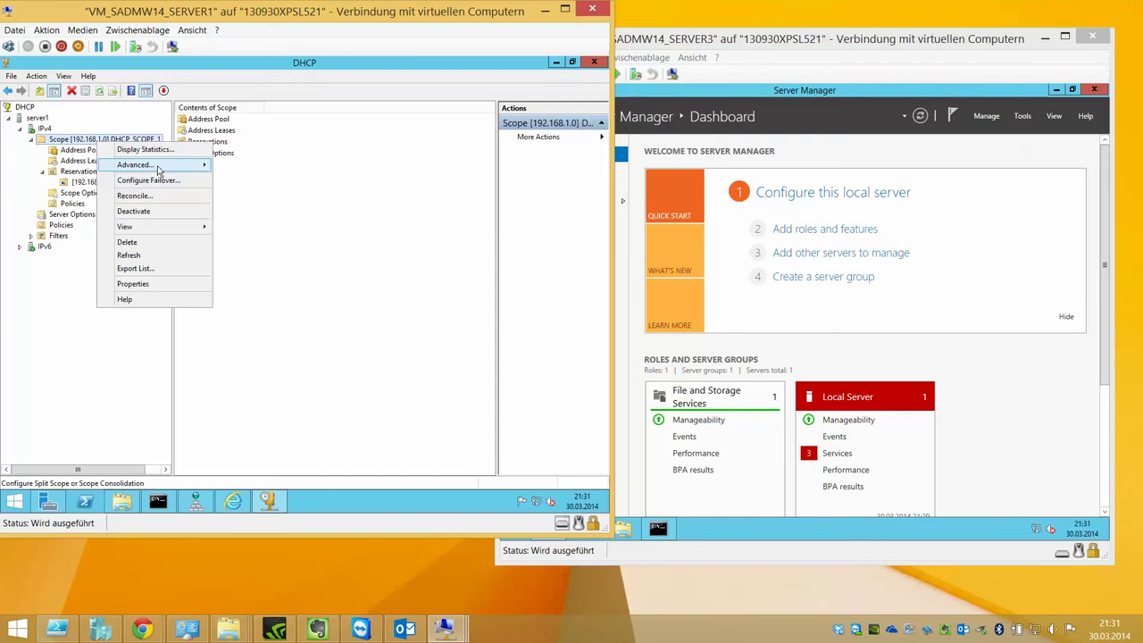
pyautogui.click(152, 197)
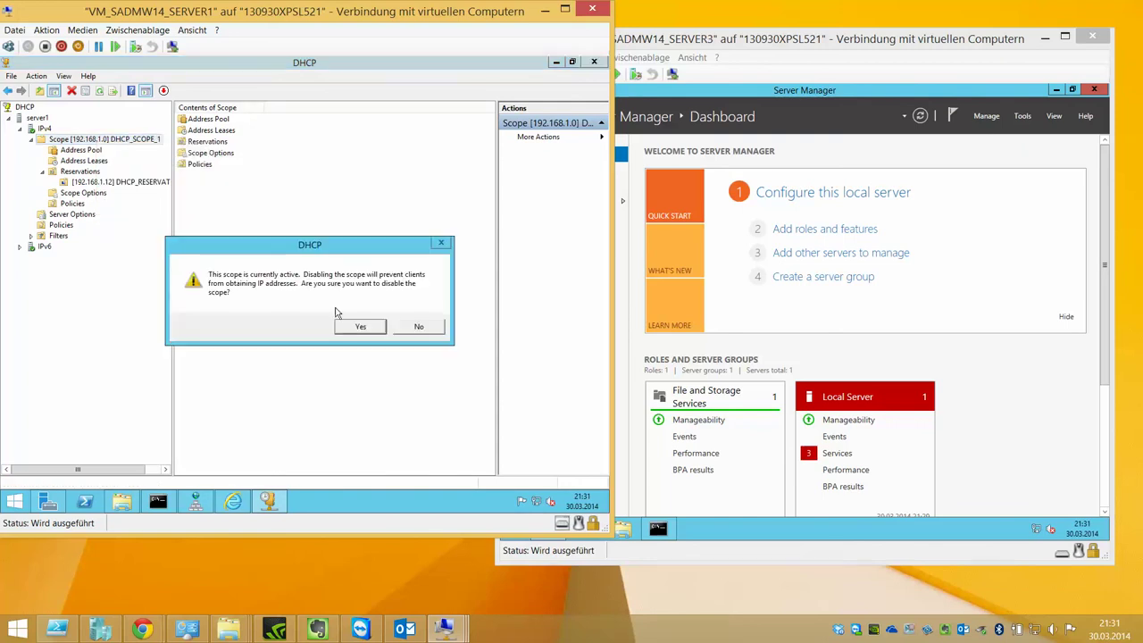
pyautogui.click(367, 327)
pyautogui.rightClick(112, 143)
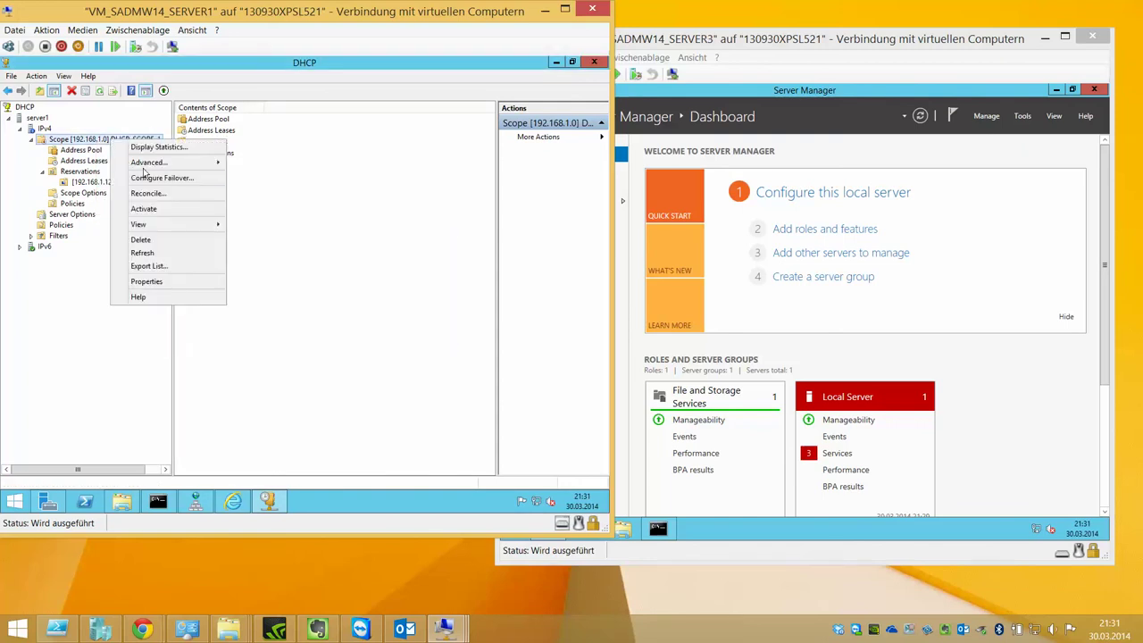
pyautogui.click(145, 209)
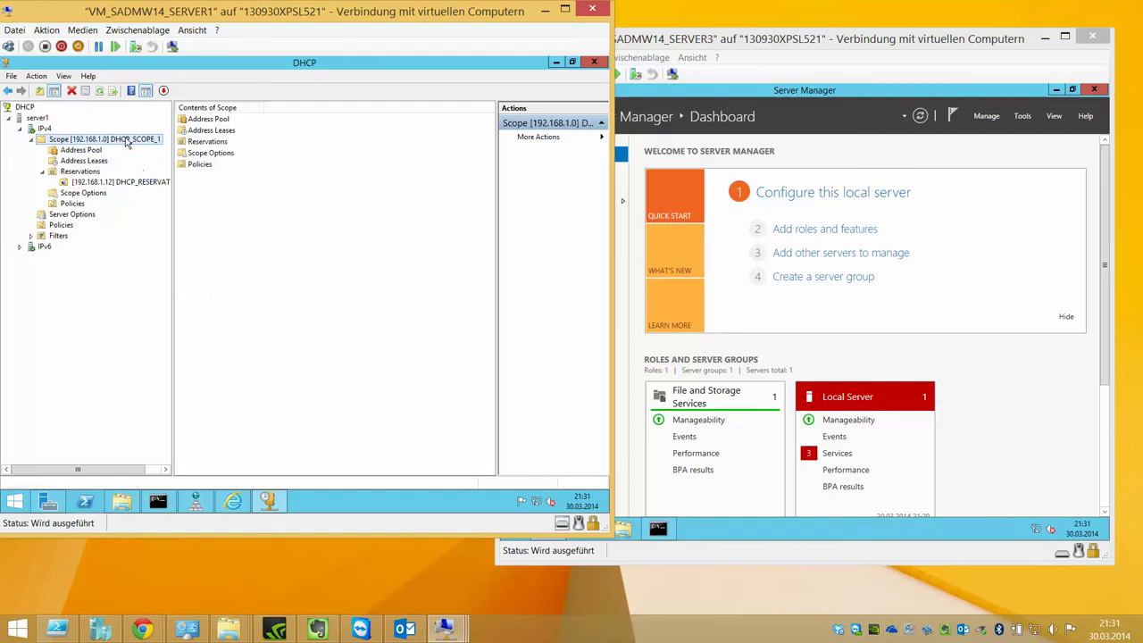
pyautogui.rightClick(125, 140)
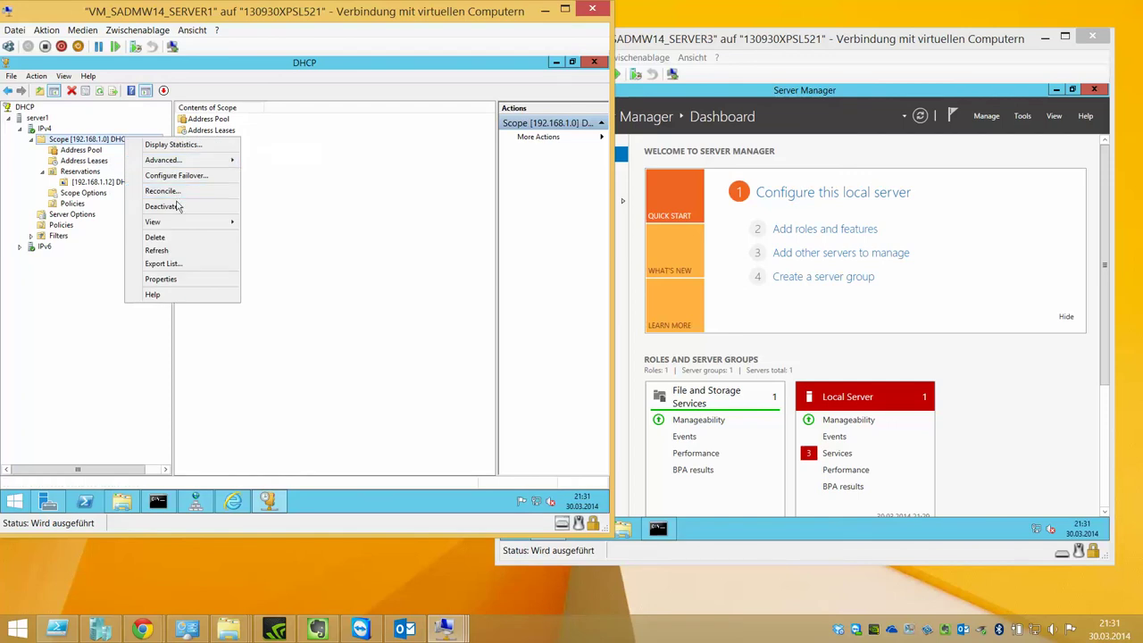
pyautogui.click(161, 278)
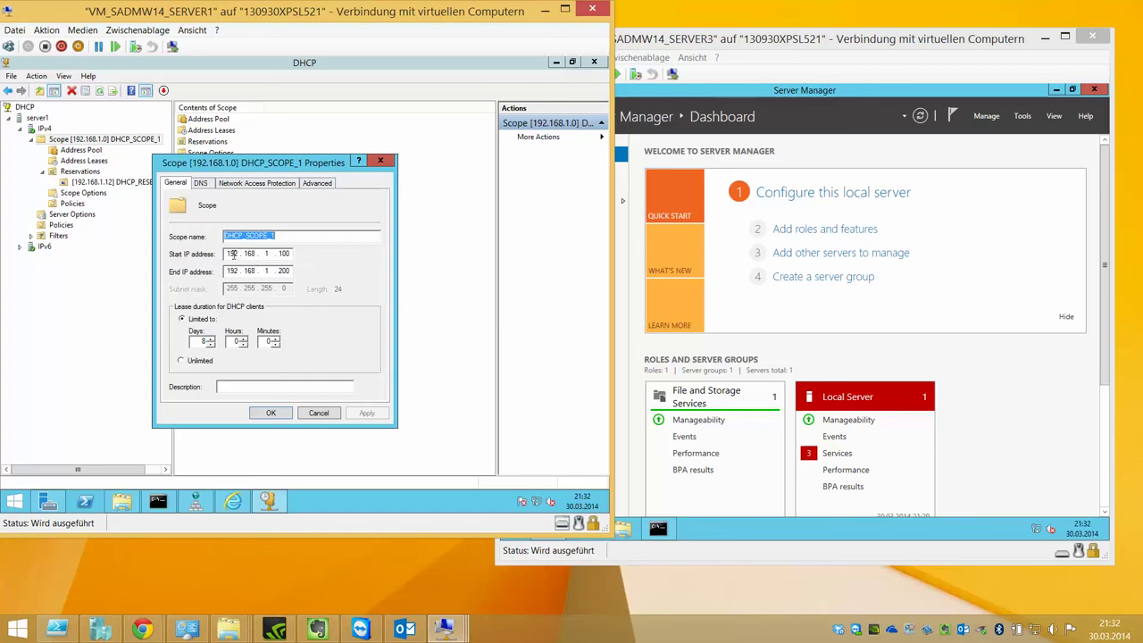
# - Check the scope's DNS tab, cancel, and view the 192.168.1.12 and 192.168.1.102 leases
pyautogui.click(202, 183)
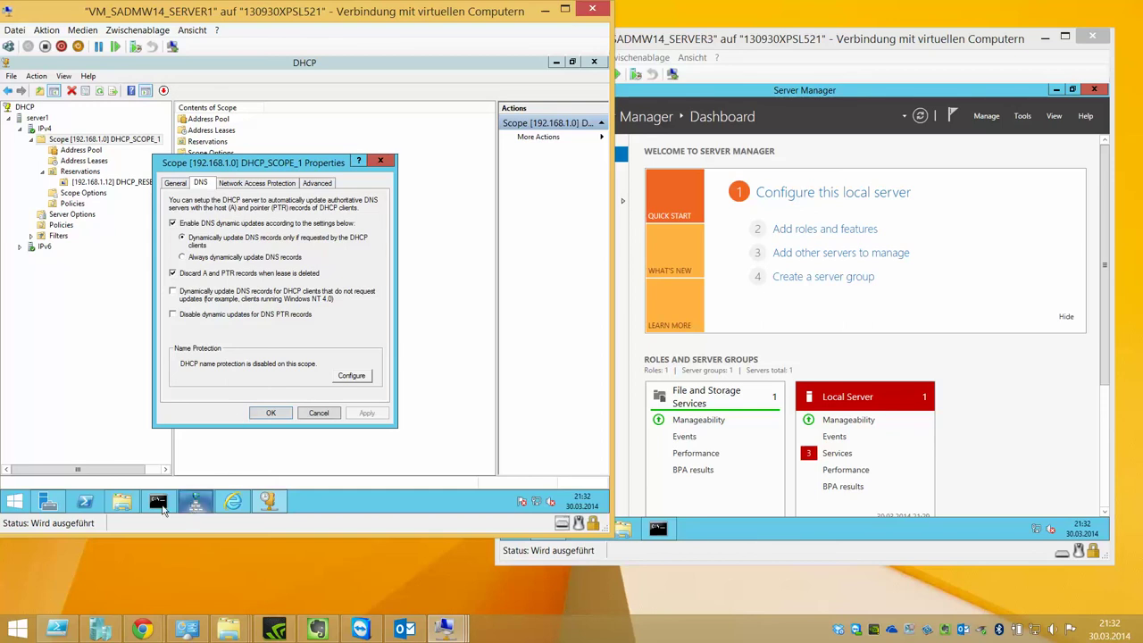
pyautogui.click(286, 416)
pyautogui.click(85, 160)
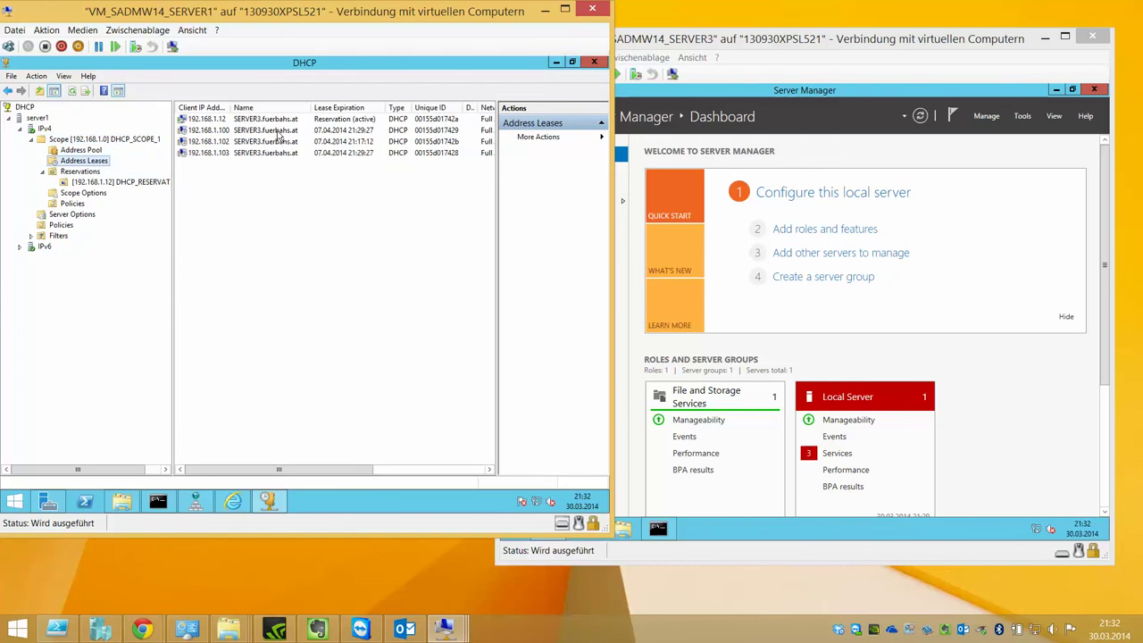
pyautogui.click(248, 119)
pyautogui.click(223, 143)
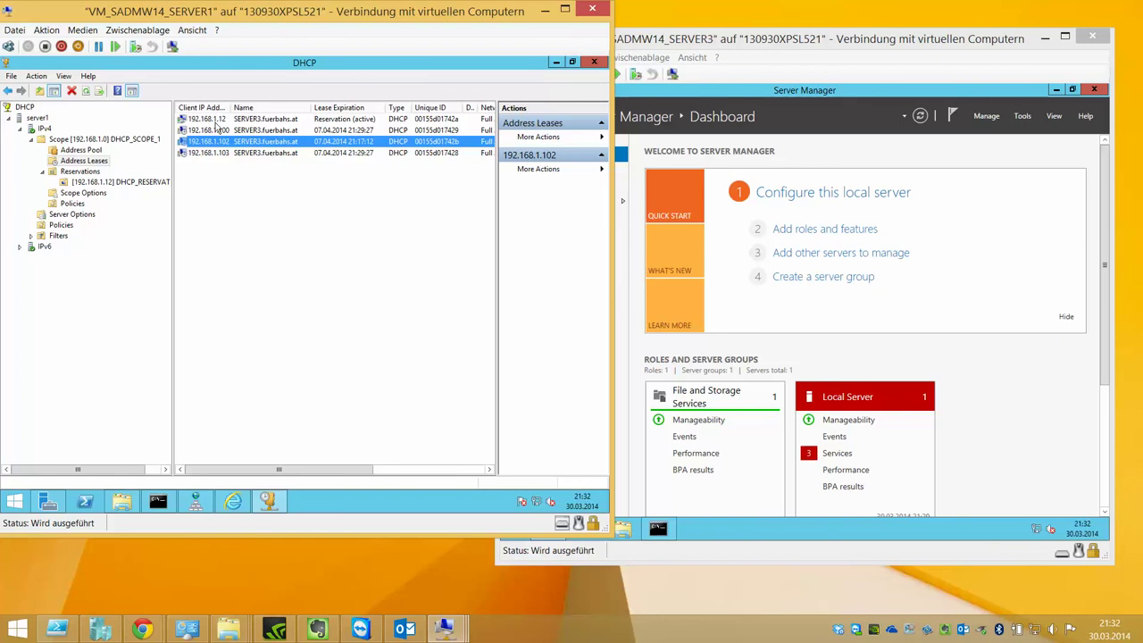
pyautogui.click(195, 501)
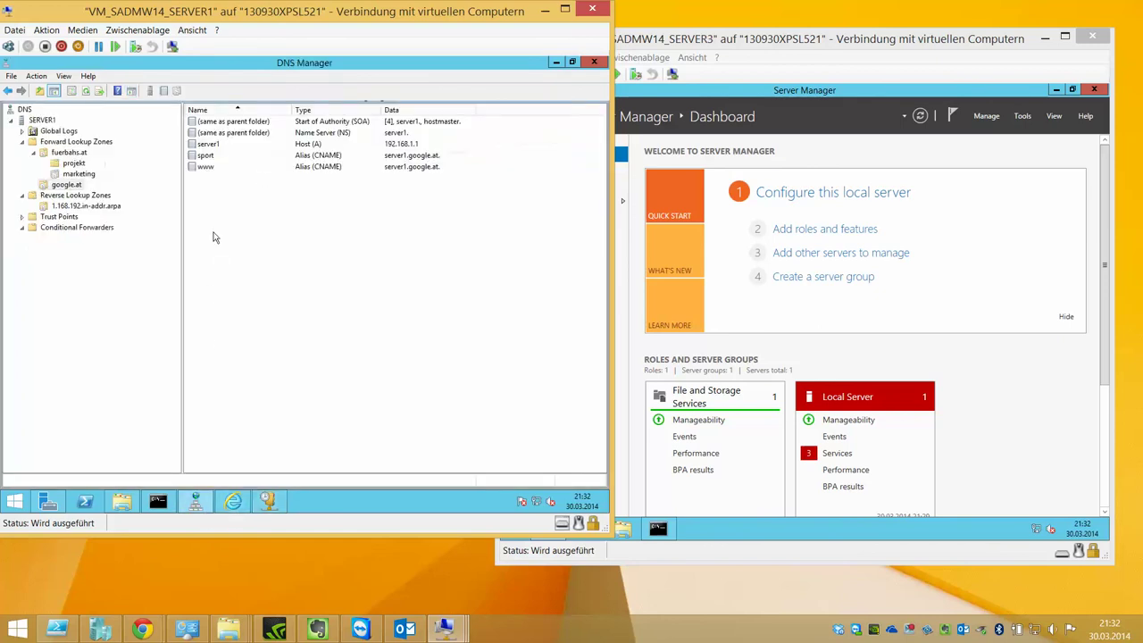
# - Refresh the fuerbahs.at zone to show SOA serial 13, then minimize DNS Manager
pyautogui.doubleClick(79, 155)
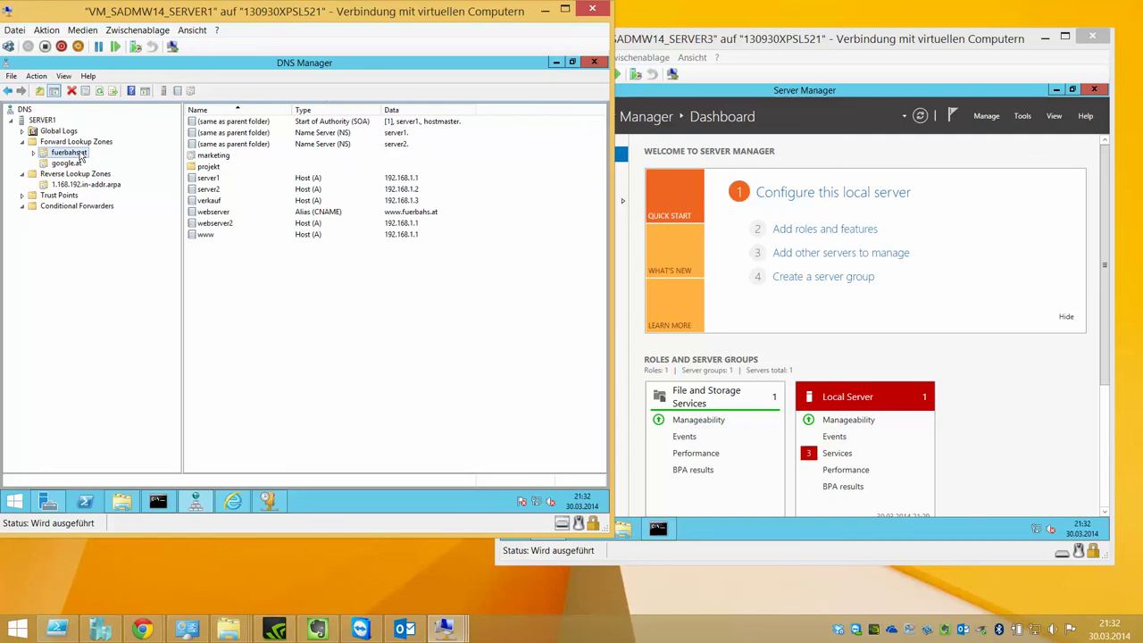
pyautogui.doubleClick(78, 154)
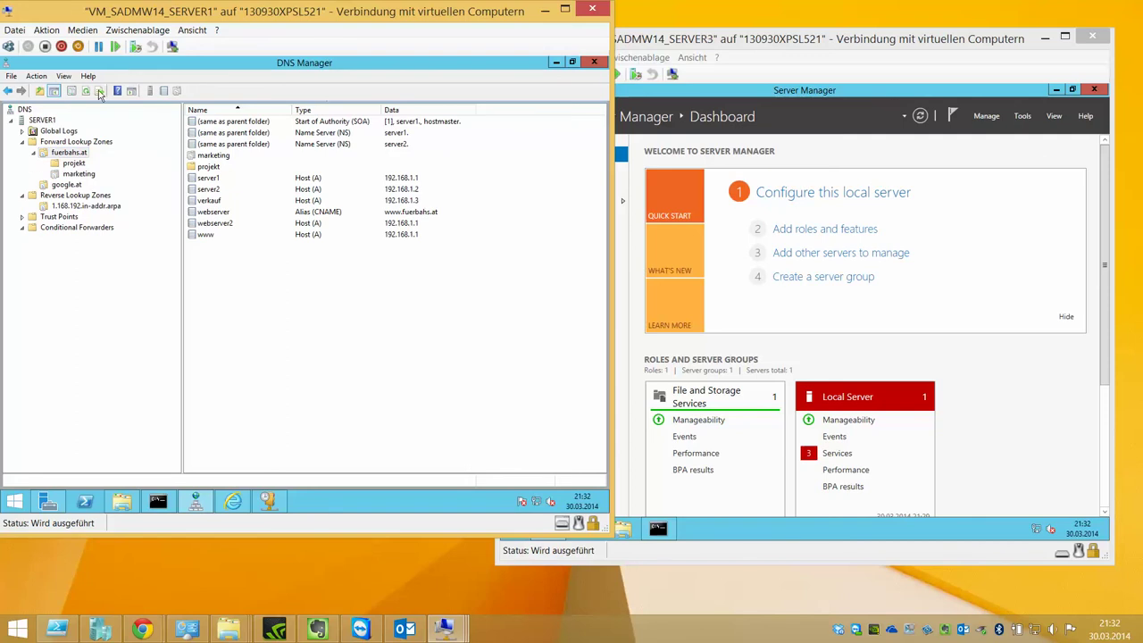
pyautogui.click(86, 91)
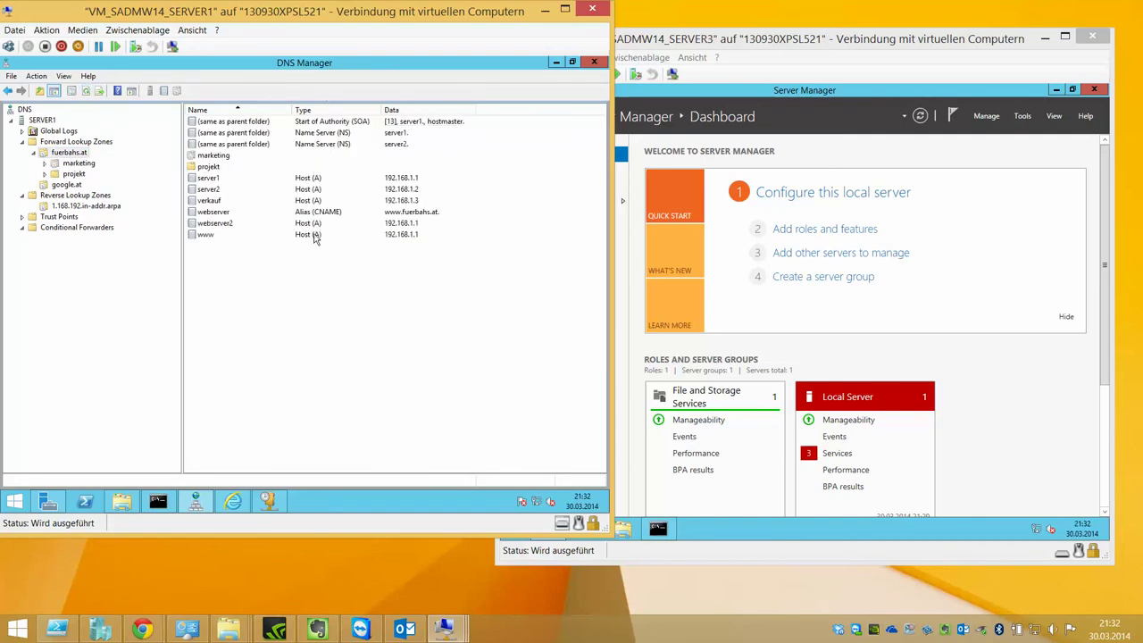
pyautogui.click(555, 62)
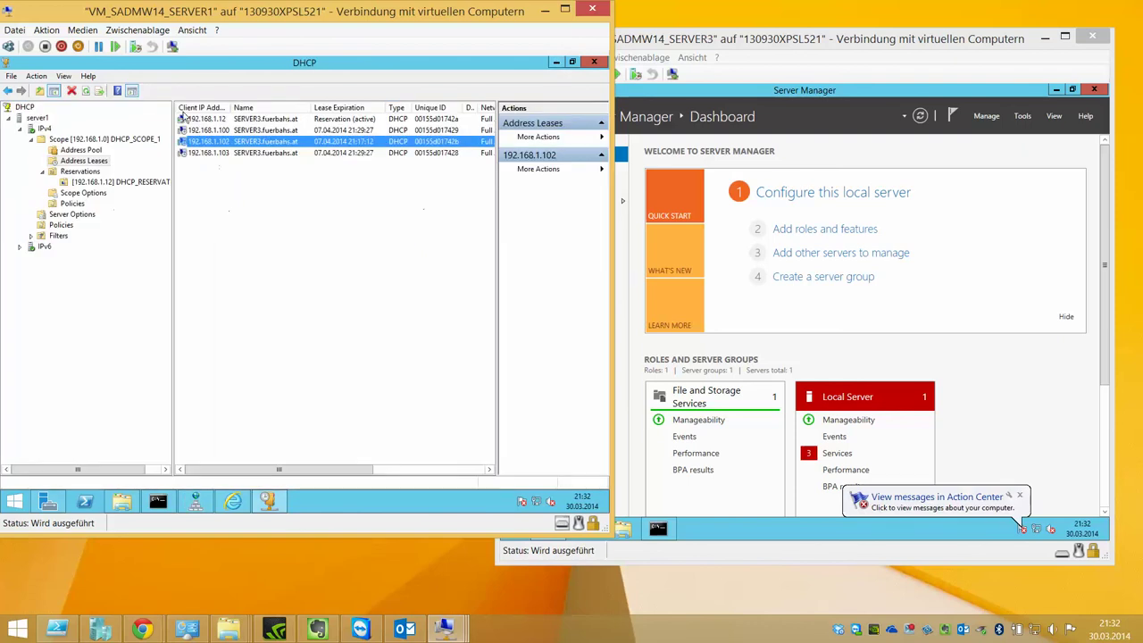
# - Set the scope's DNS tab to 'Always dynamically update DNS records' and apply it
pyautogui.rightClick(93, 140)
pyautogui.click(130, 253)
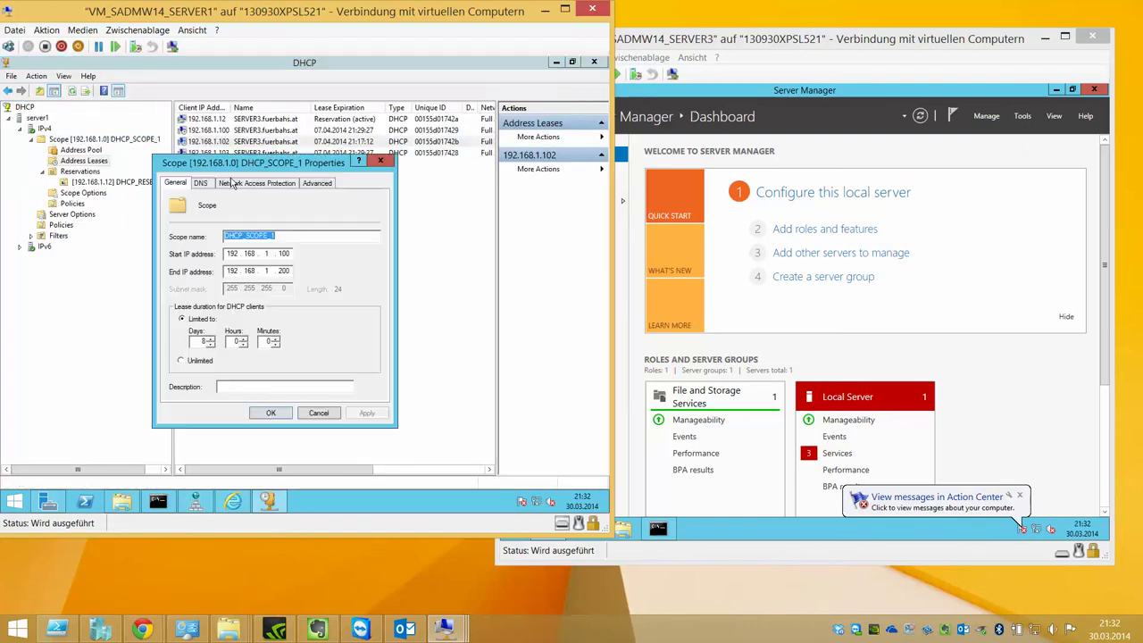
pyautogui.click(201, 183)
pyautogui.click(251, 258)
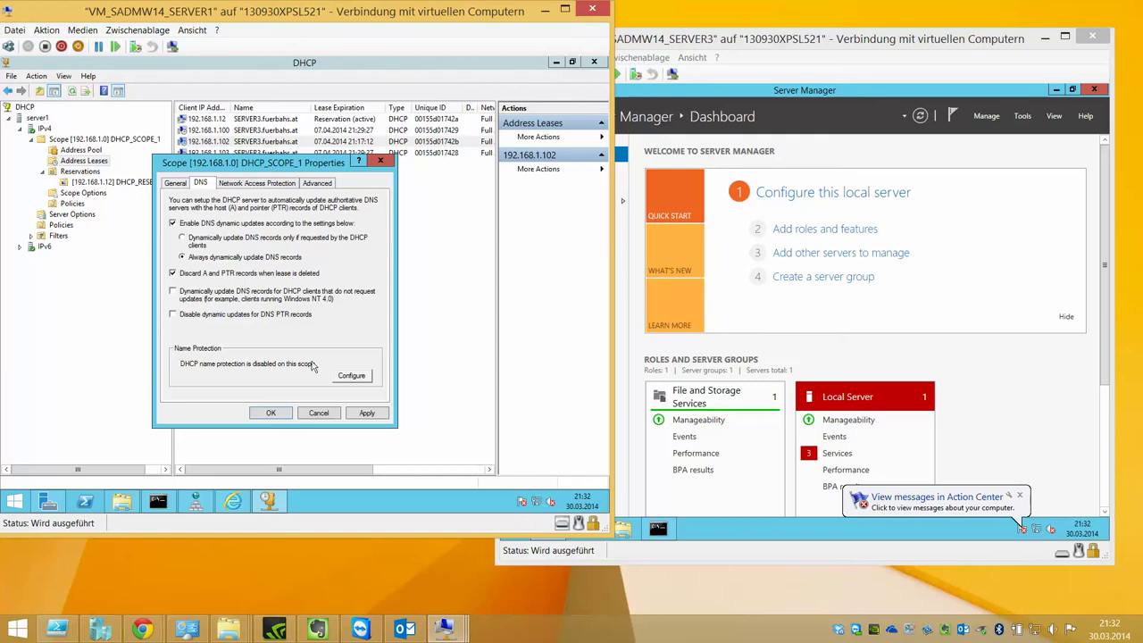
pyautogui.click(362, 416)
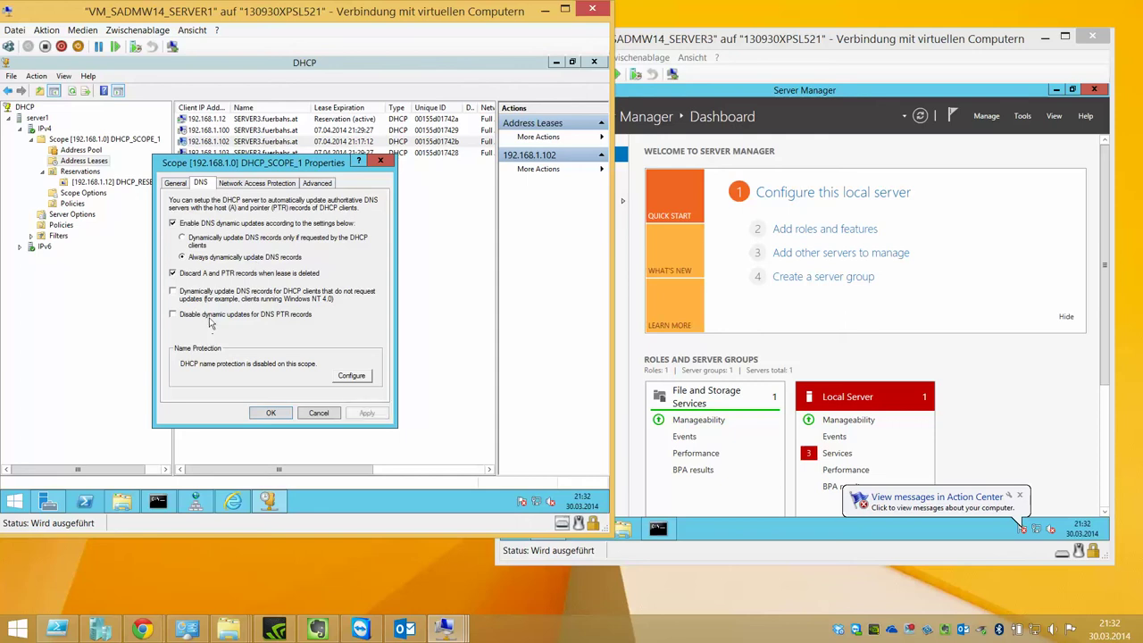
# - Review name protection, network access protection and advanced settings, then close the properties with OK
pyautogui.click(353, 377)
pyautogui.click(346, 385)
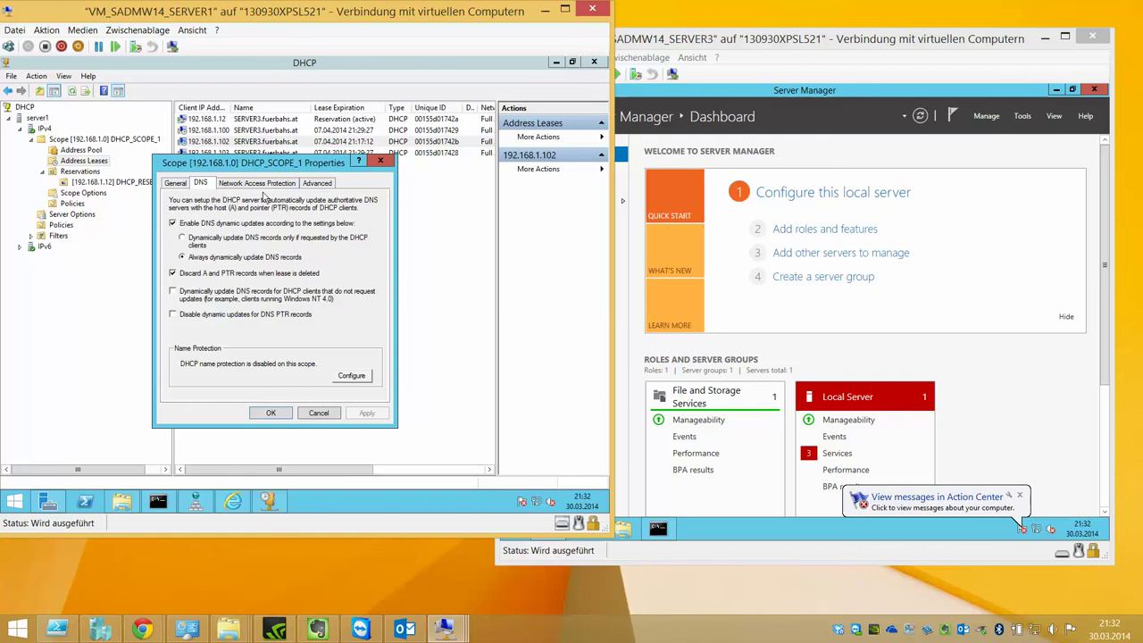
pyautogui.click(259, 183)
pyautogui.click(316, 183)
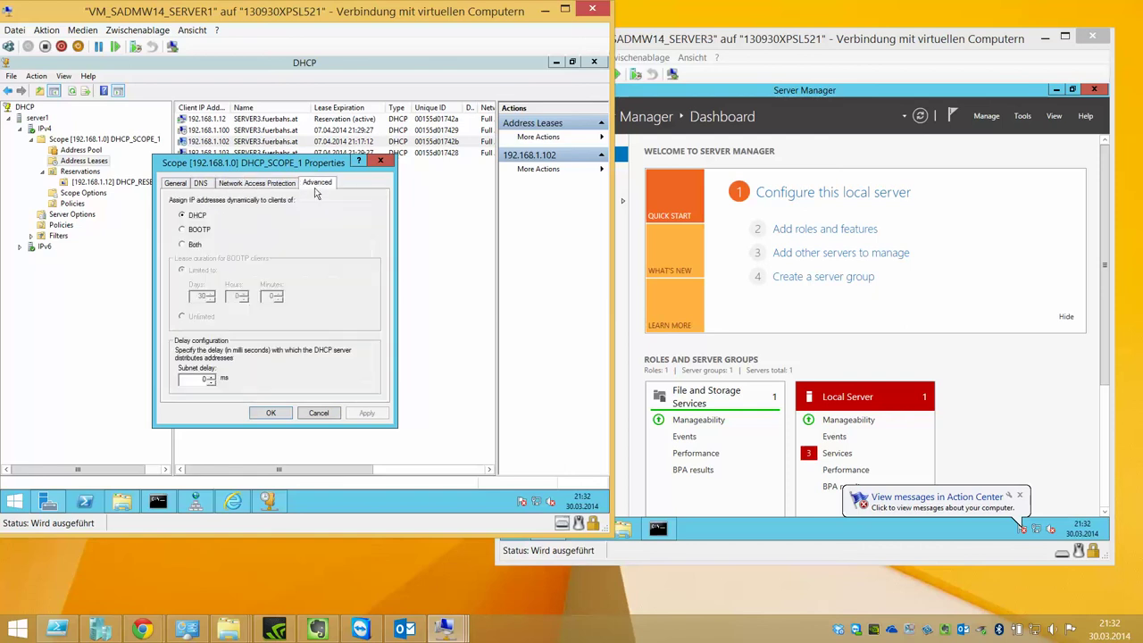
pyautogui.click(200, 183)
pyautogui.click(175, 183)
pyautogui.click(271, 413)
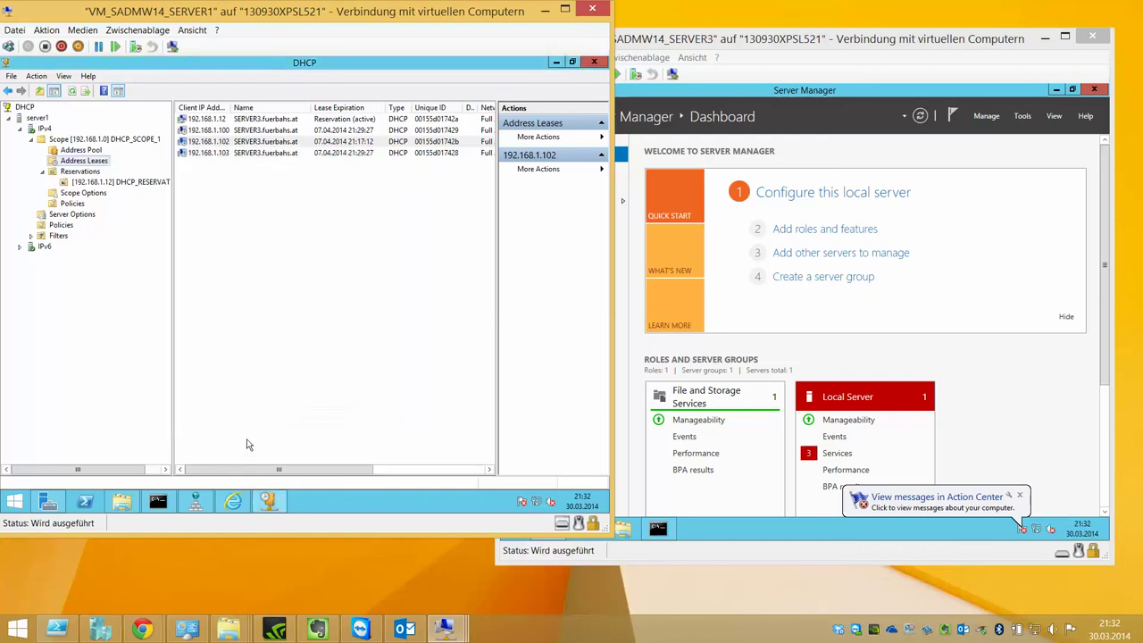
# - Open the Address Leases and scope context menus, then dismiss them unused
pyautogui.rightClick(108, 167)
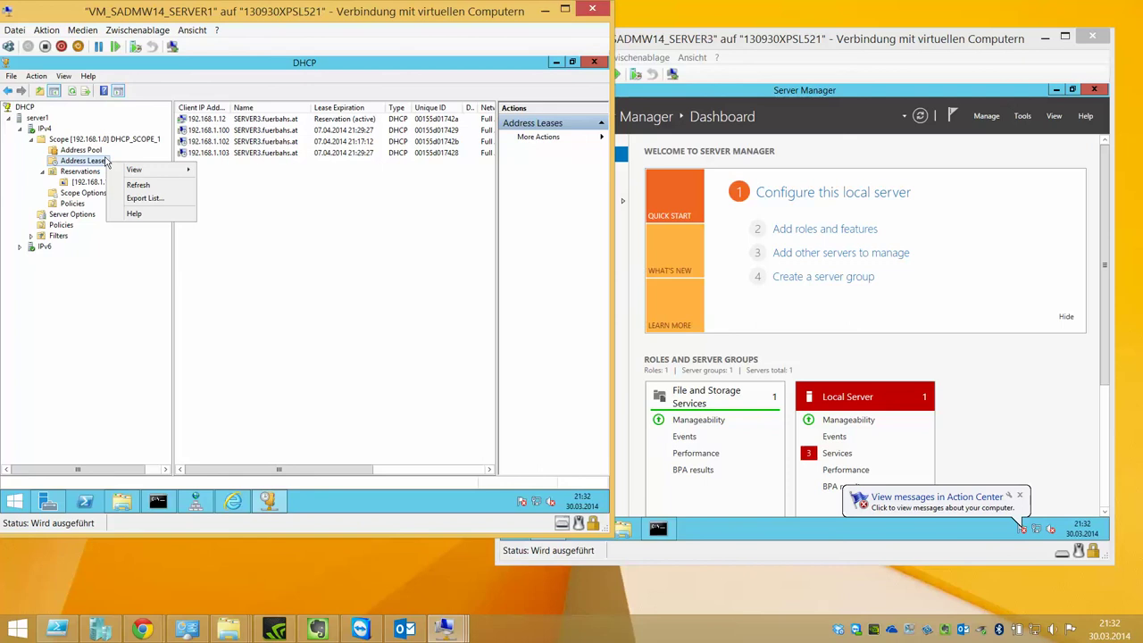
pyautogui.rightClick(108, 143)
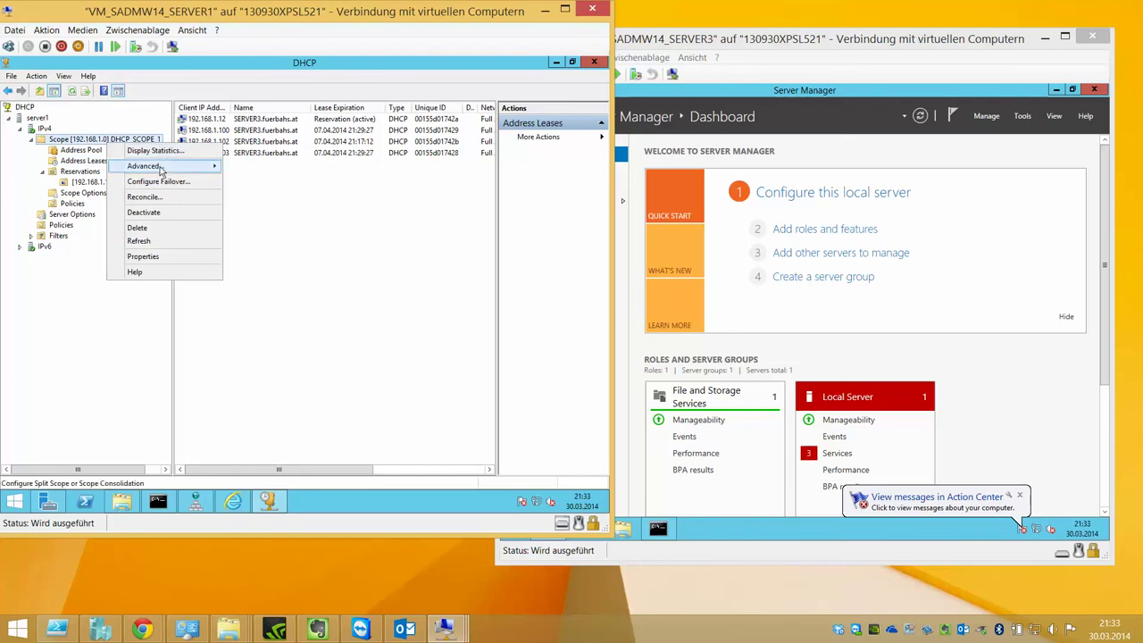
pyautogui.click(276, 219)
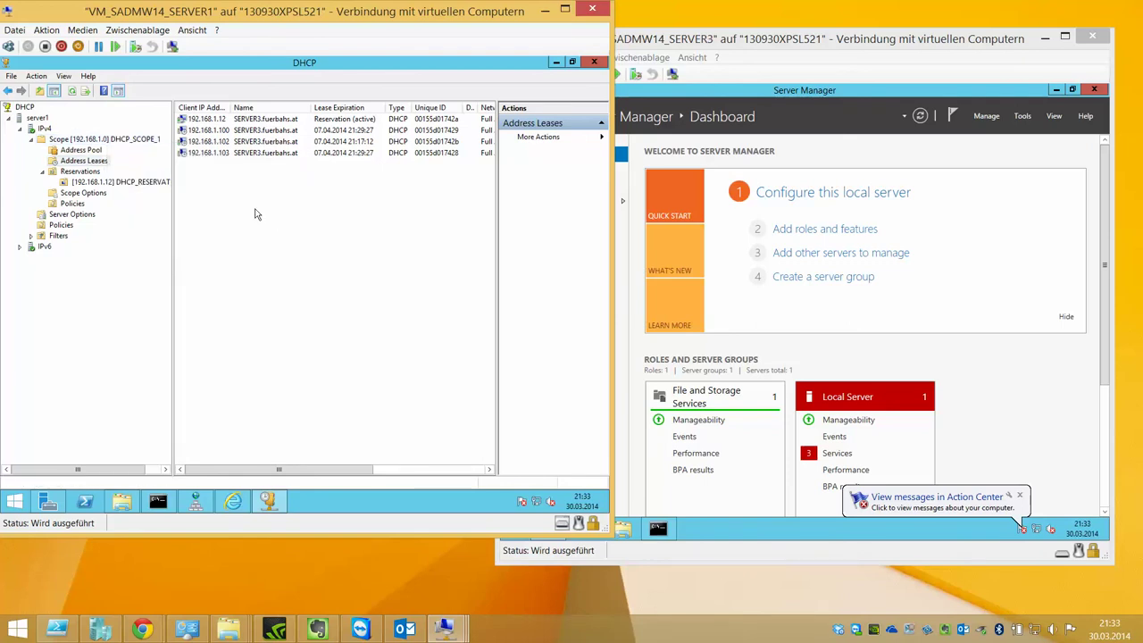
# - Back in DNS Manager, reload the fuerbahs.at zone on SERVER1 and confirm
pyautogui.rightClick(234, 143)
pyautogui.click(218, 183)
pyautogui.click(194, 501)
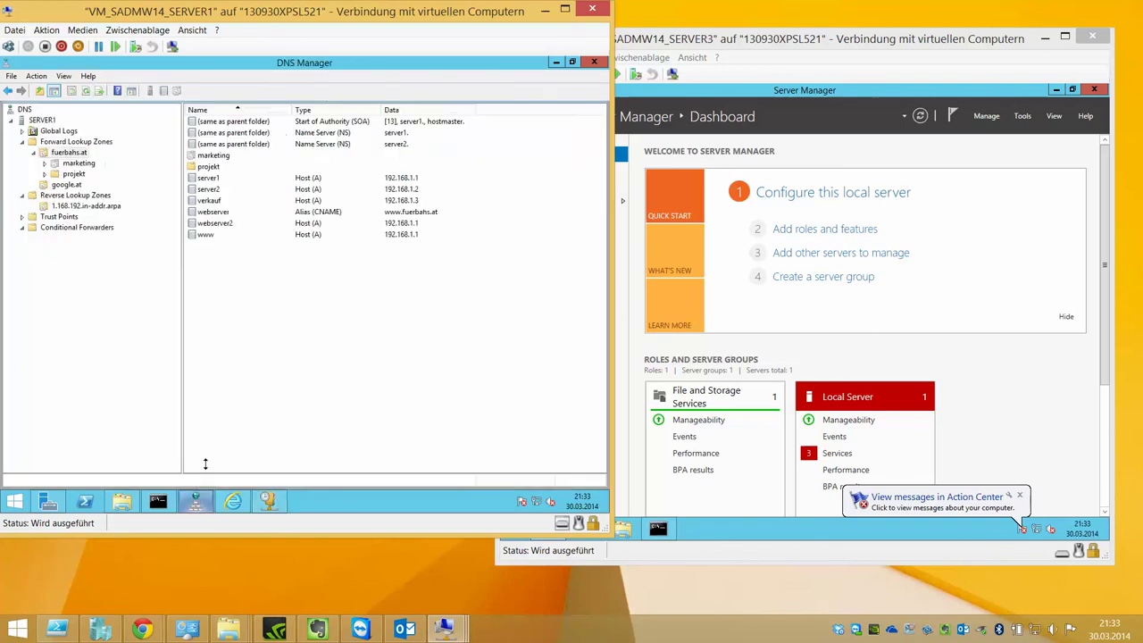
pyautogui.rightClick(234, 279)
pyautogui.click(252, 274)
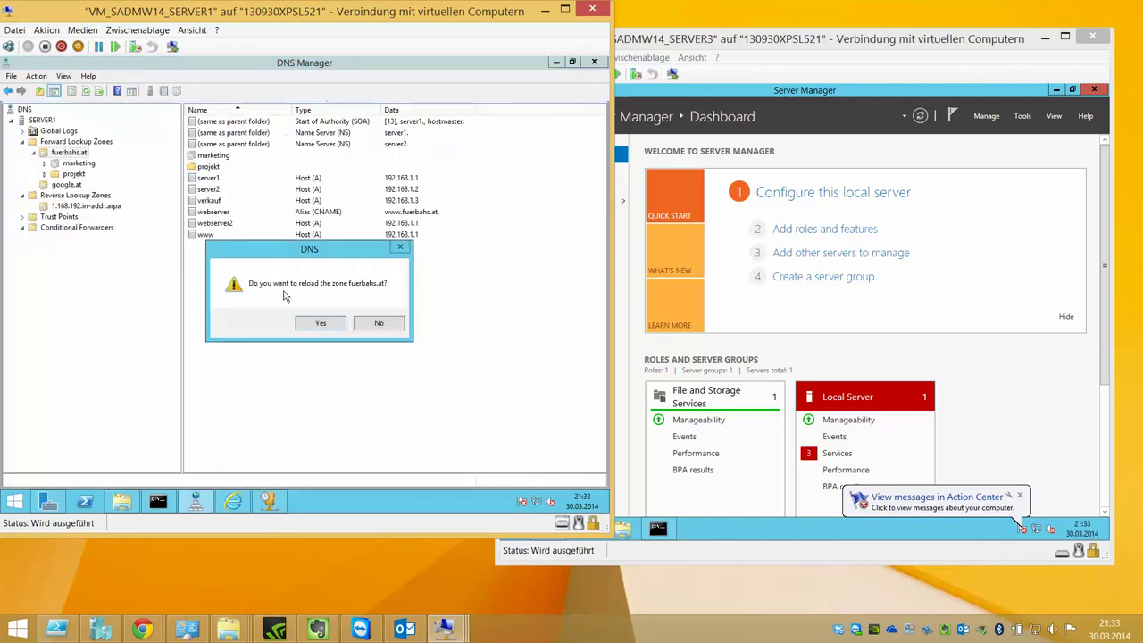
pyautogui.click(315, 325)
# - Write SERVER1's zone data to files and clear the DNS server cache
pyautogui.rightClick(42, 120)
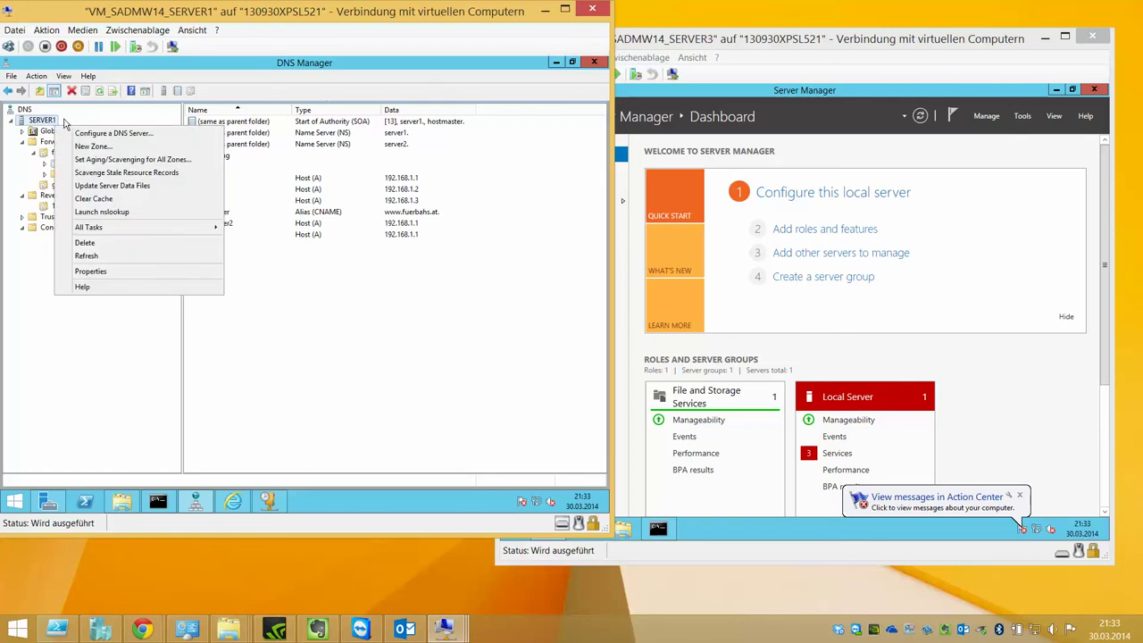
pyautogui.click(107, 186)
pyautogui.rightClick(48, 121)
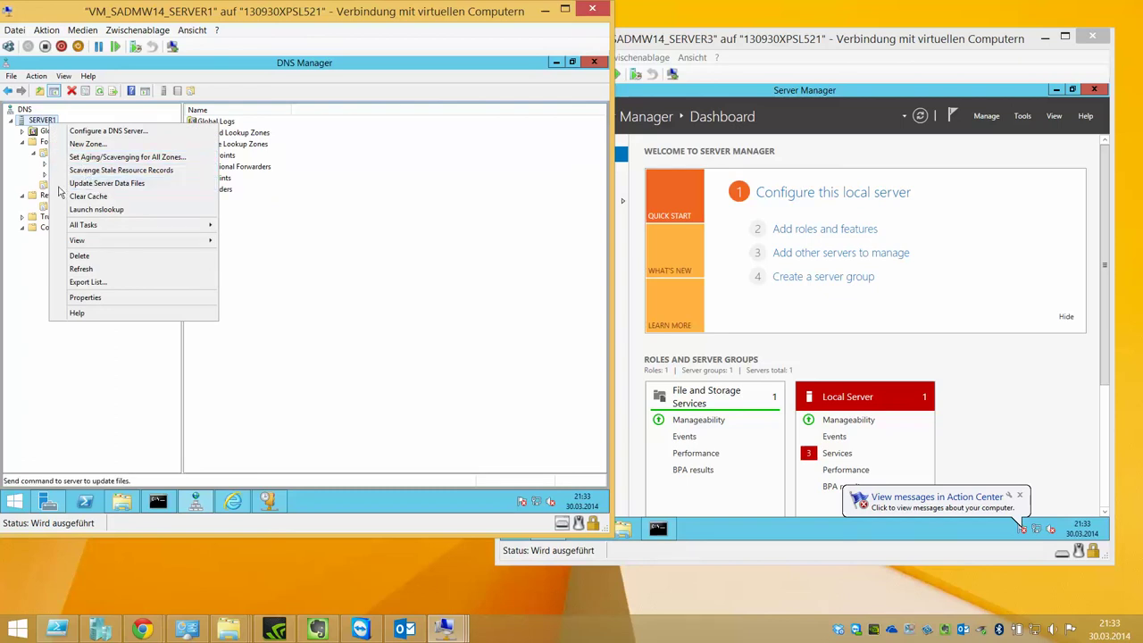
pyautogui.click(67, 195)
pyautogui.rightClick(51, 121)
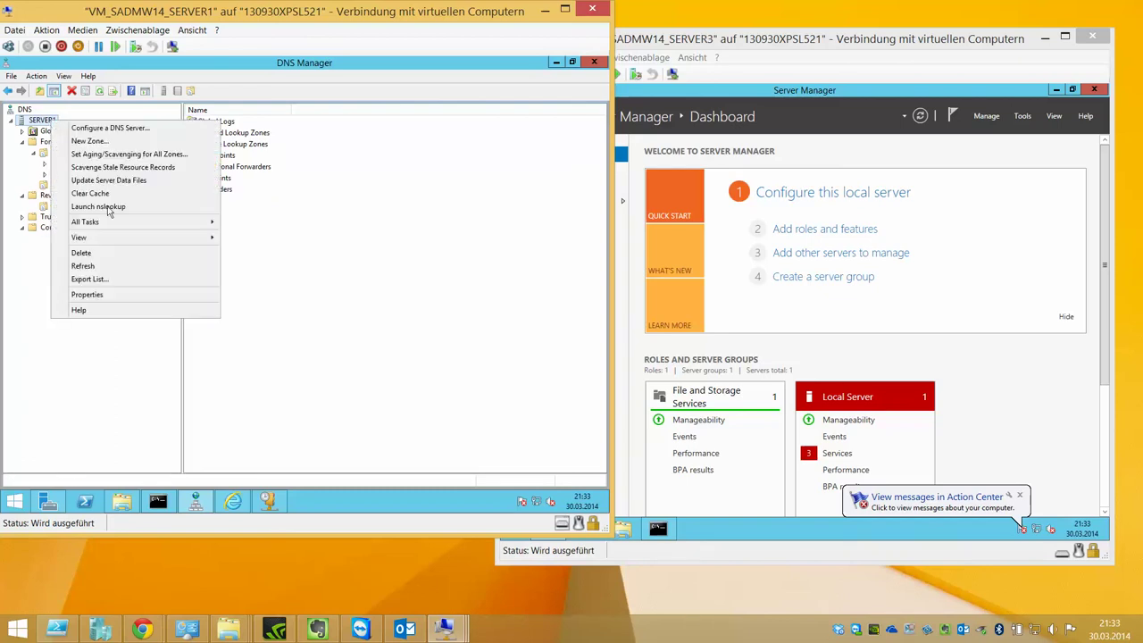
pyautogui.moveTo(119, 227)
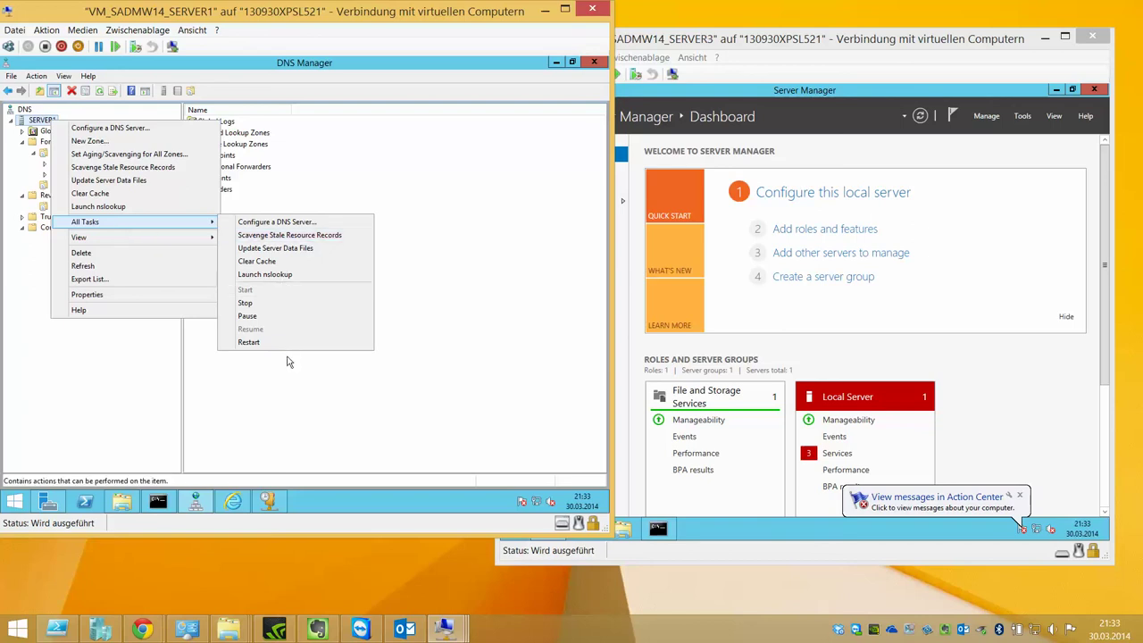
pyautogui.click(298, 207)
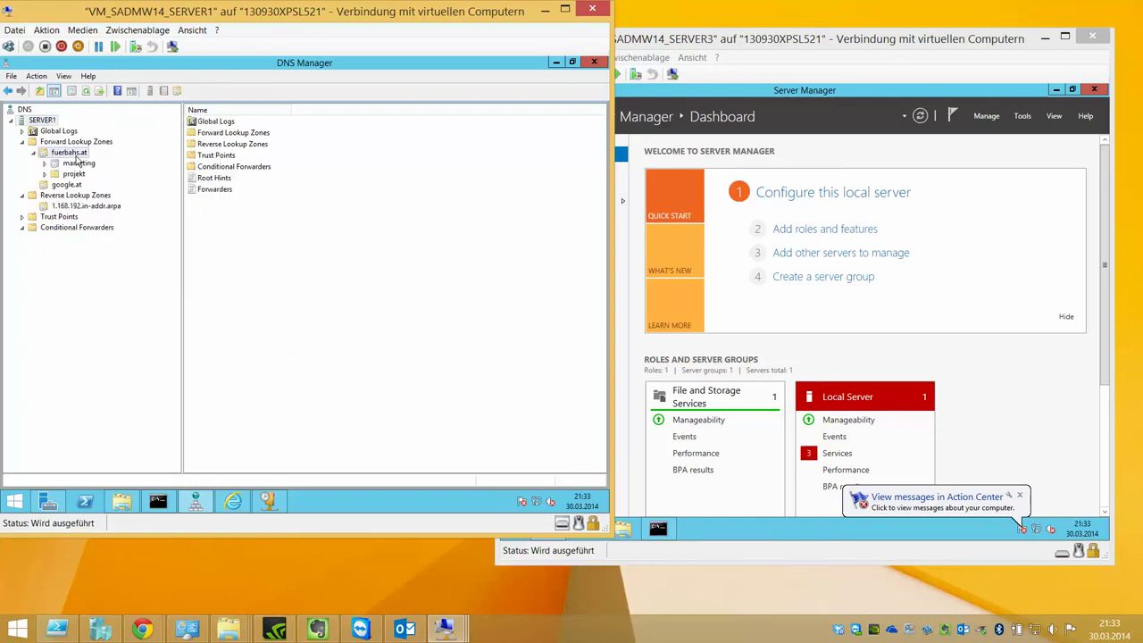
# - Reload fuerbahs.at again, reload it from file via All Tasks, and refresh its records
pyautogui.doubleClick(76, 155)
pyautogui.rightClick(78, 161)
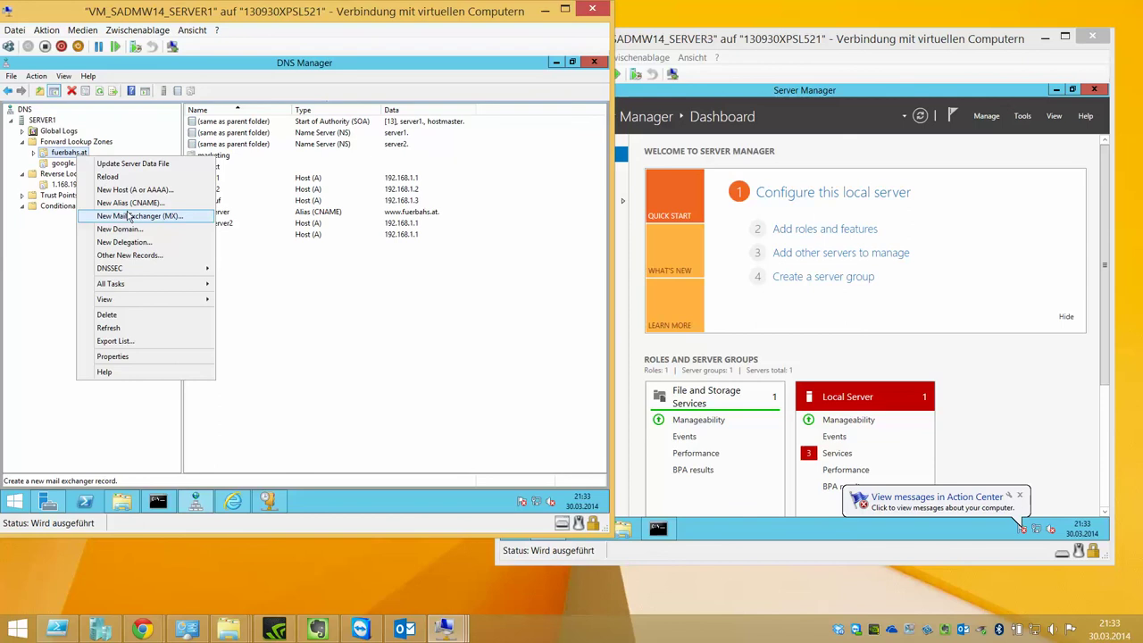
pyautogui.click(94, 178)
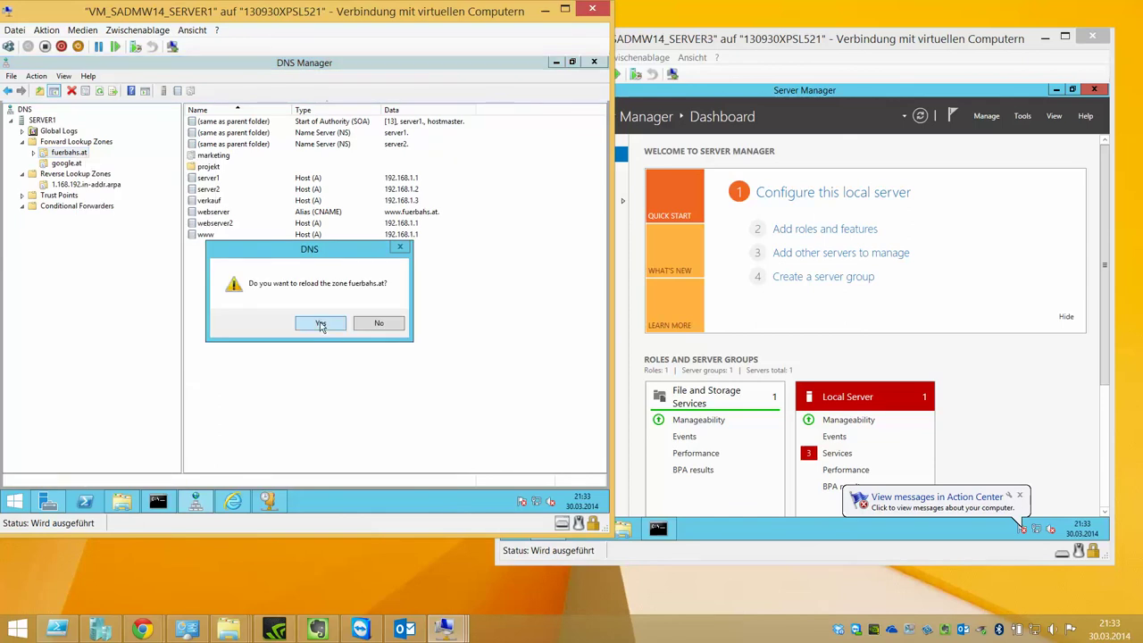
pyautogui.click(321, 326)
pyautogui.rightClick(87, 159)
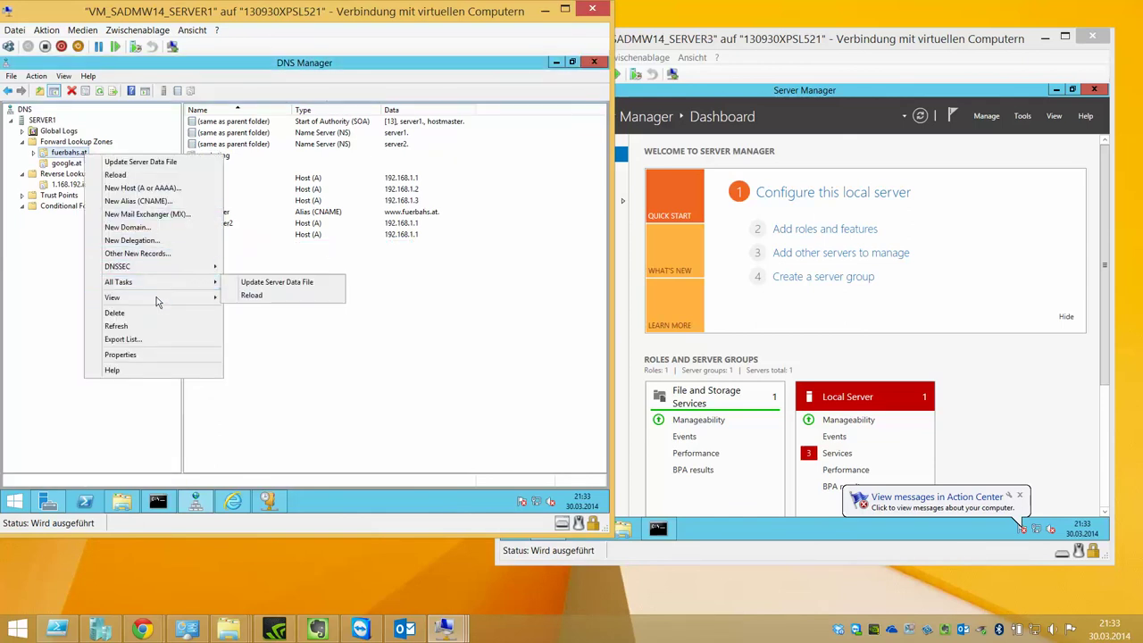
pyautogui.moveTo(158, 282)
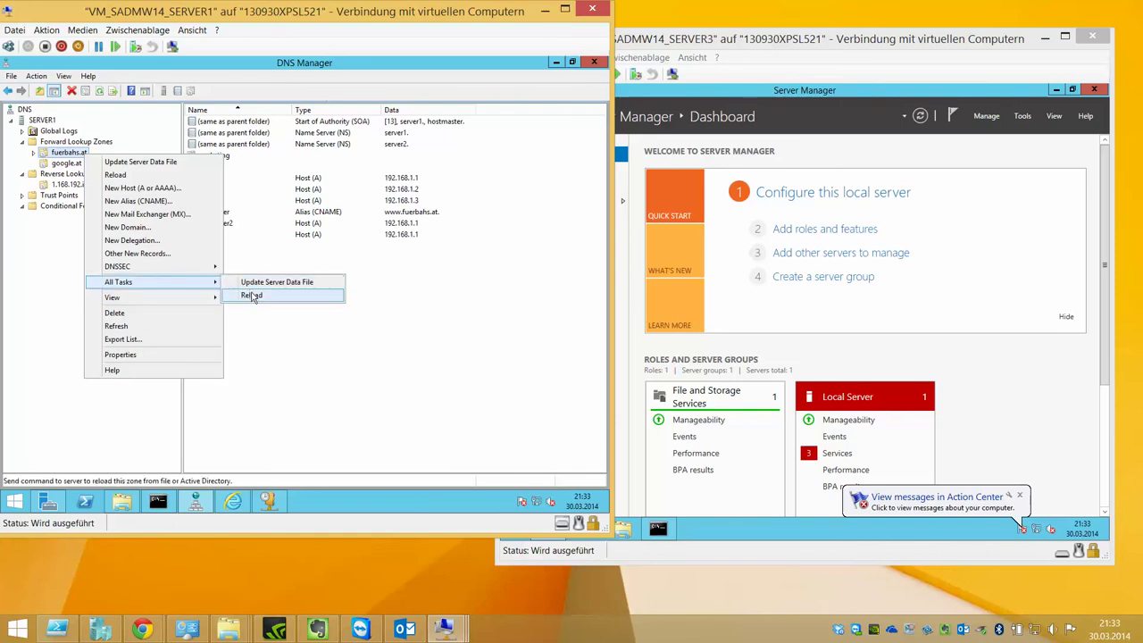
pyautogui.click(265, 277)
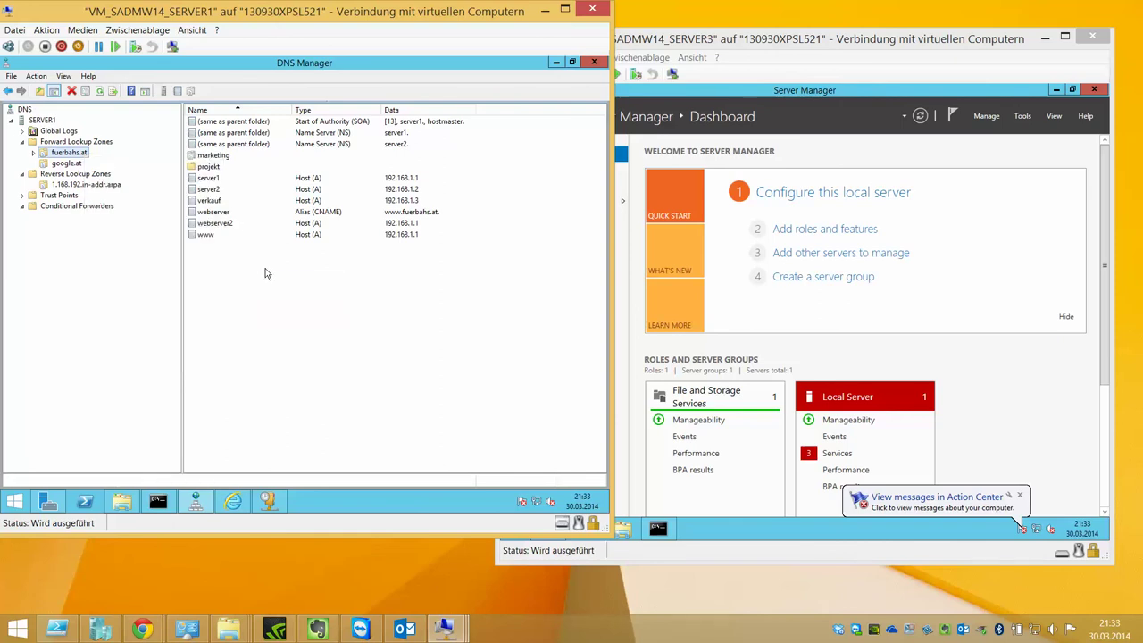
pyautogui.click(86, 95)
pyautogui.click(87, 94)
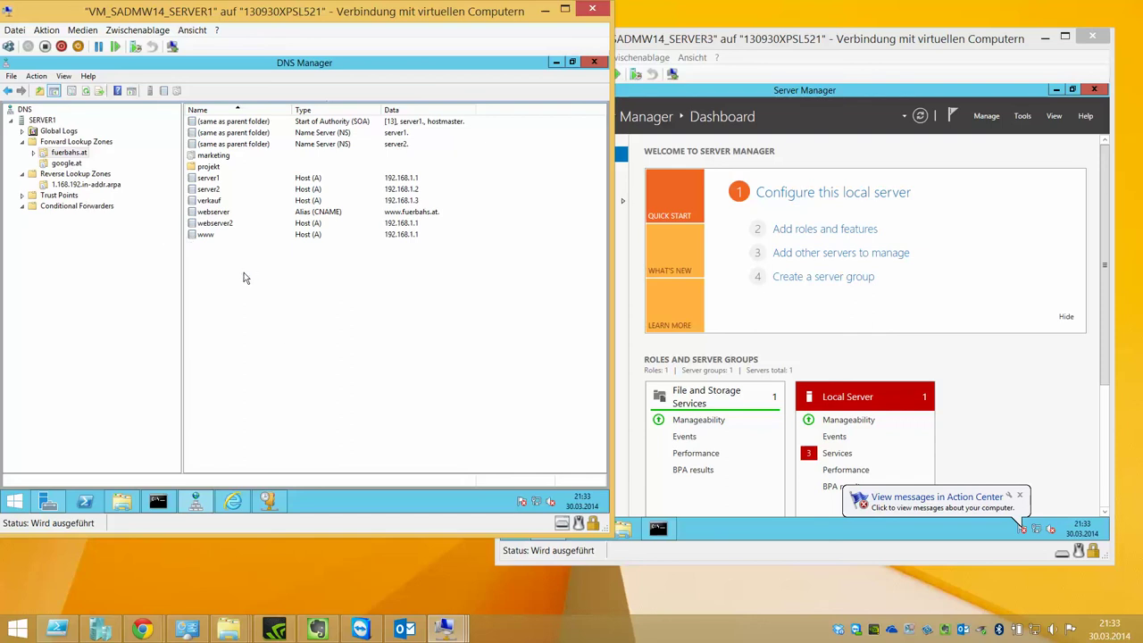
# - Minimize the SERVER3 window and connect to the VM_SADMW14_SERVER2 virtual machine
pyautogui.click(778, 96)
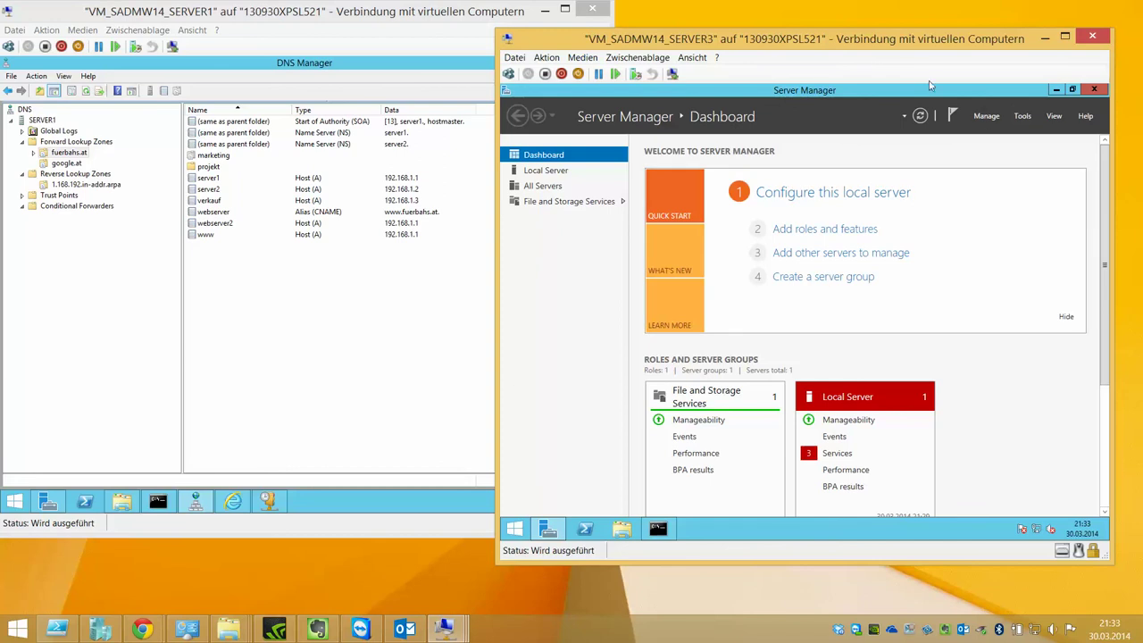
pyautogui.click(1044, 38)
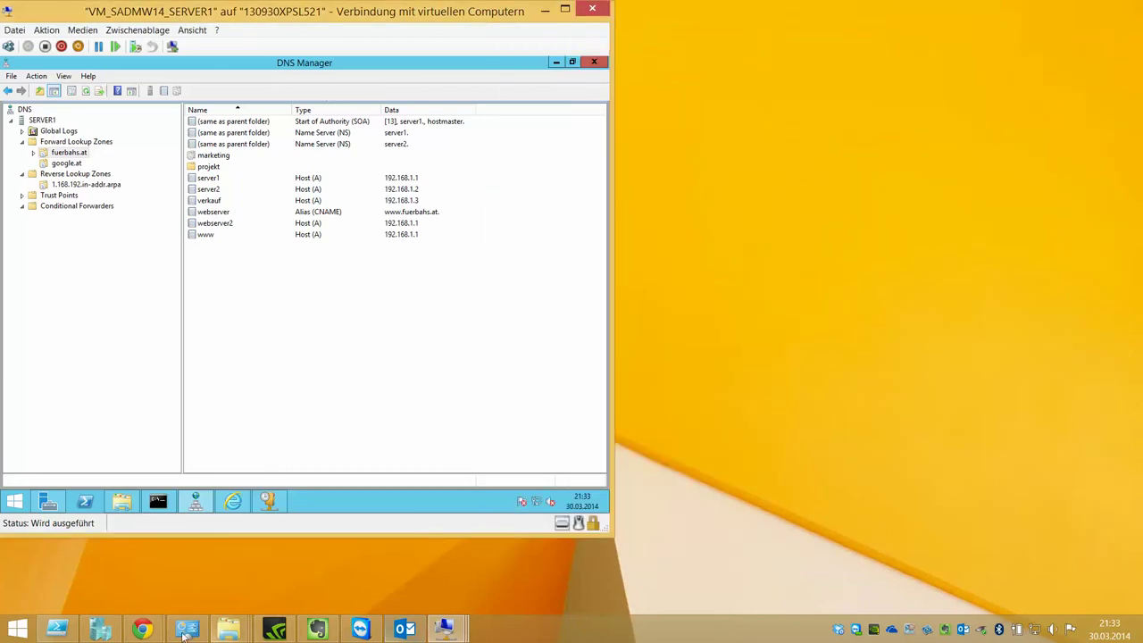
pyautogui.click(100, 629)
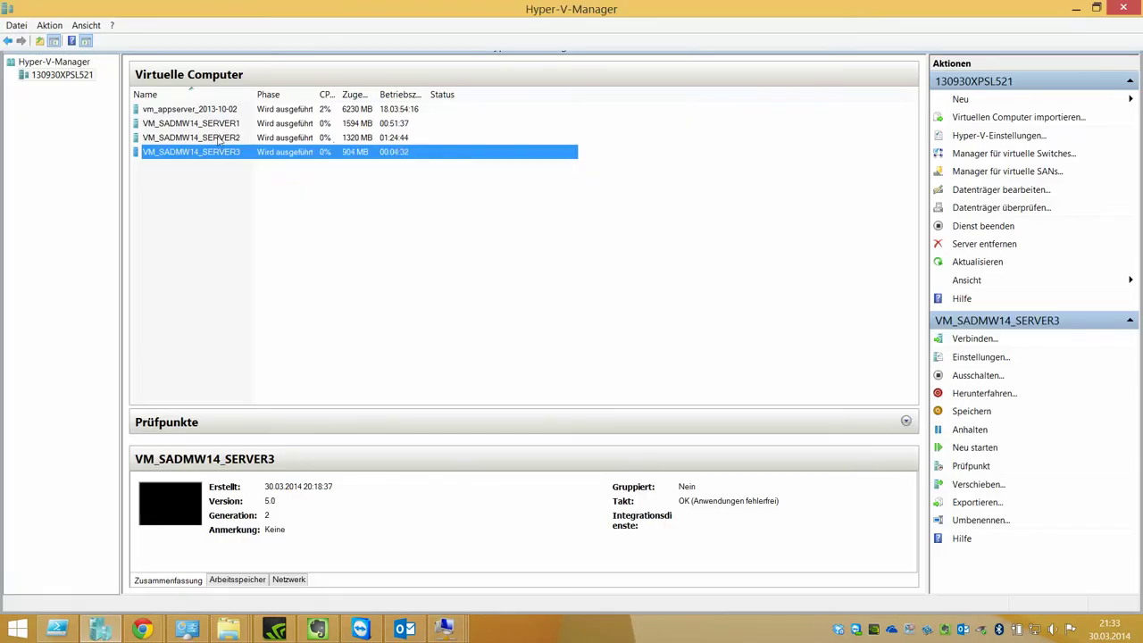
pyautogui.doubleClick(190, 138)
pyautogui.click(1085, 10)
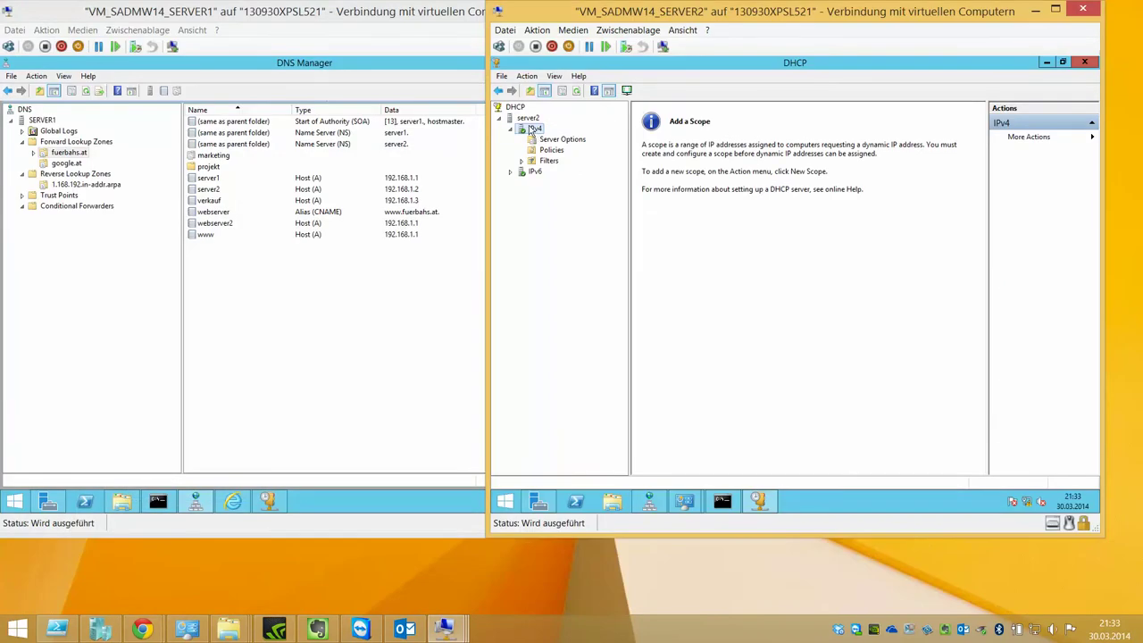
# - Collapse SERVER2's DHCP IPv4 node and switch to DNS Manager
pyautogui.rightClick(533, 129)
pyautogui.press('Escape')
pyautogui.doubleClick(533, 130)
pyautogui.click(649, 501)
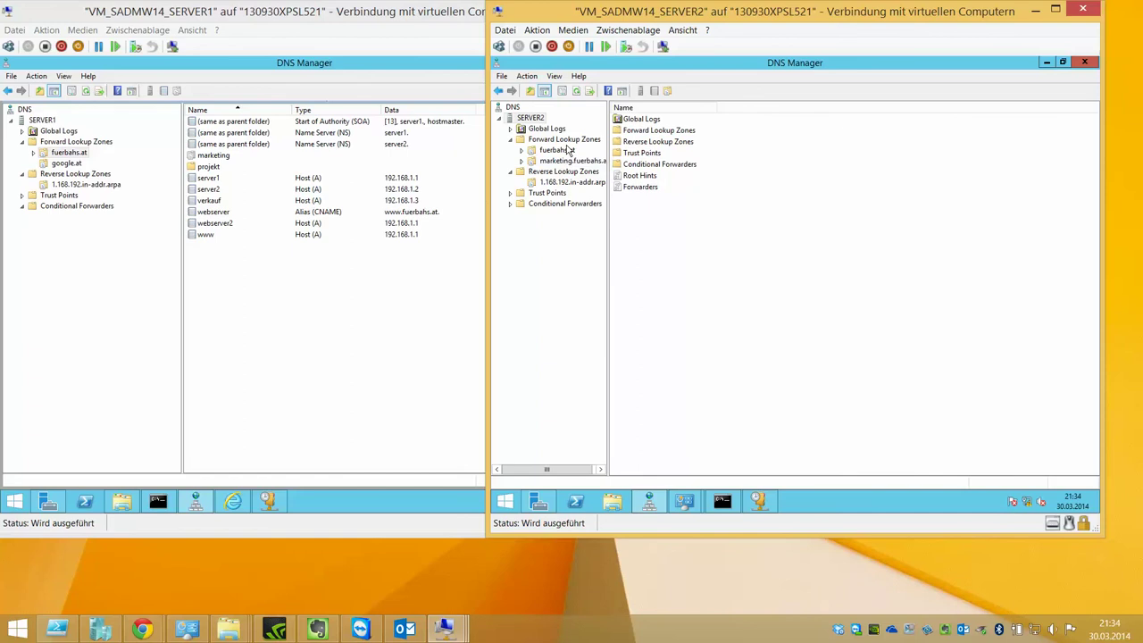
# - Expand SERVER2's fuerbahs.at zone and view webserver2's properties, closing them unchanged
pyautogui.click(559, 131)
pyautogui.doubleClick(561, 150)
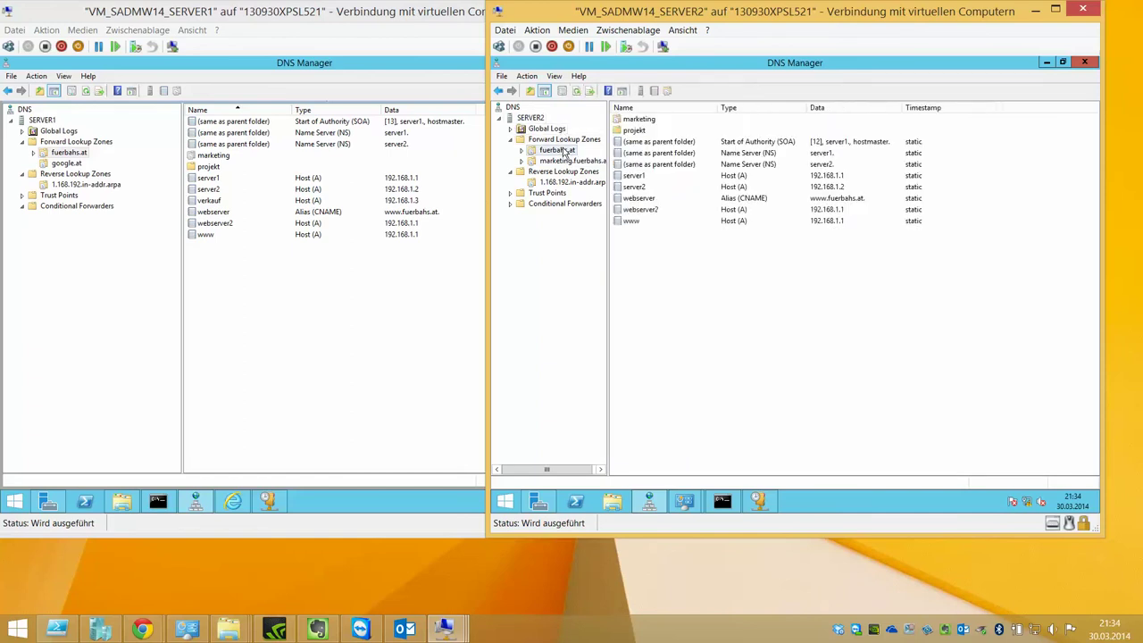
pyautogui.doubleClick(650, 212)
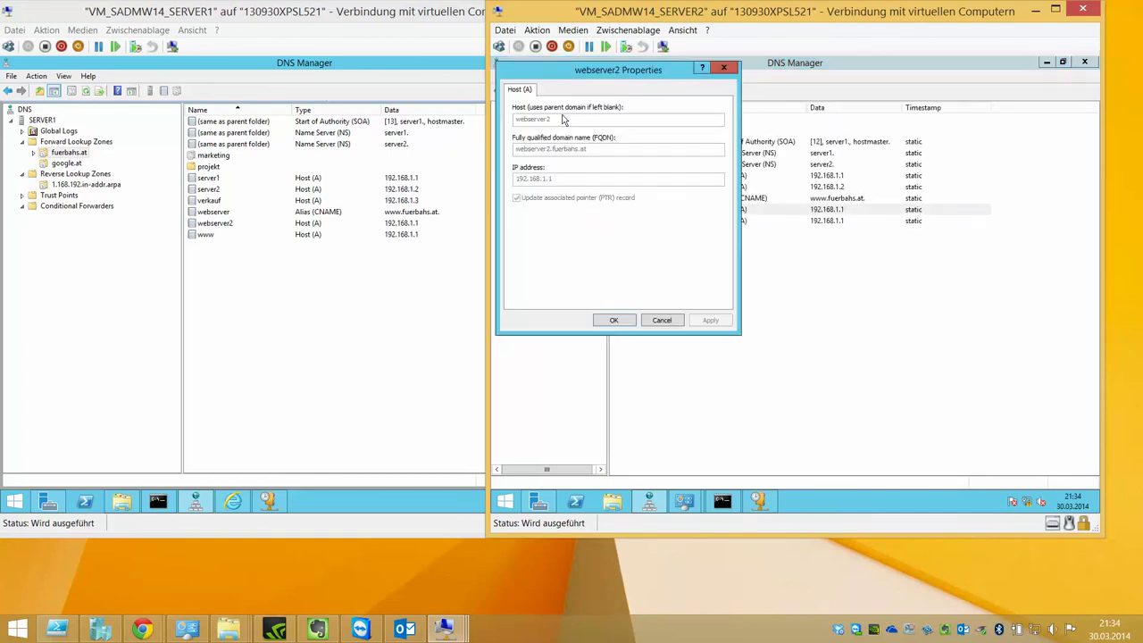
pyautogui.click(668, 320)
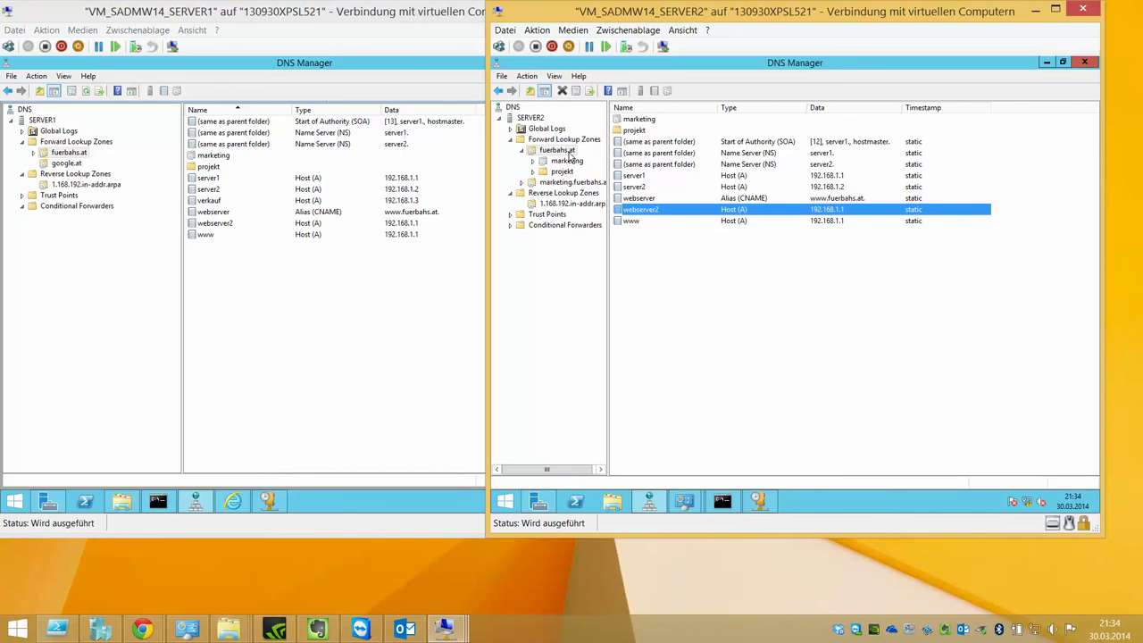
pyautogui.click(63, 171)
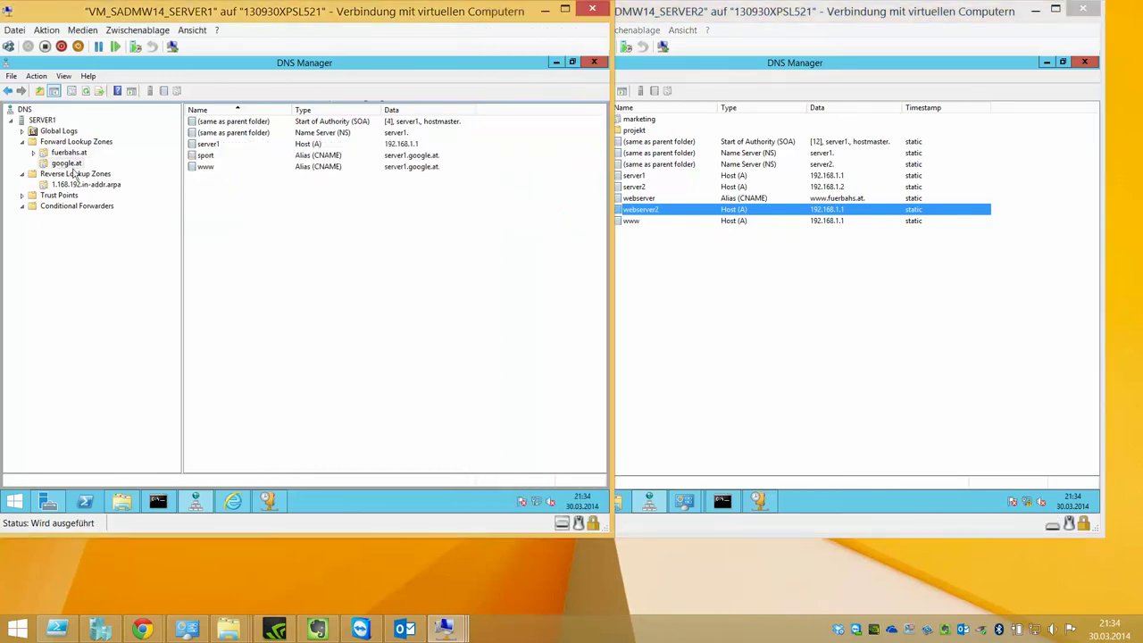
pyautogui.click(637, 322)
# - Start a new zone under SERVER2's Forward Lookup Zones and choose the stub zone type
pyautogui.rightClick(551, 143)
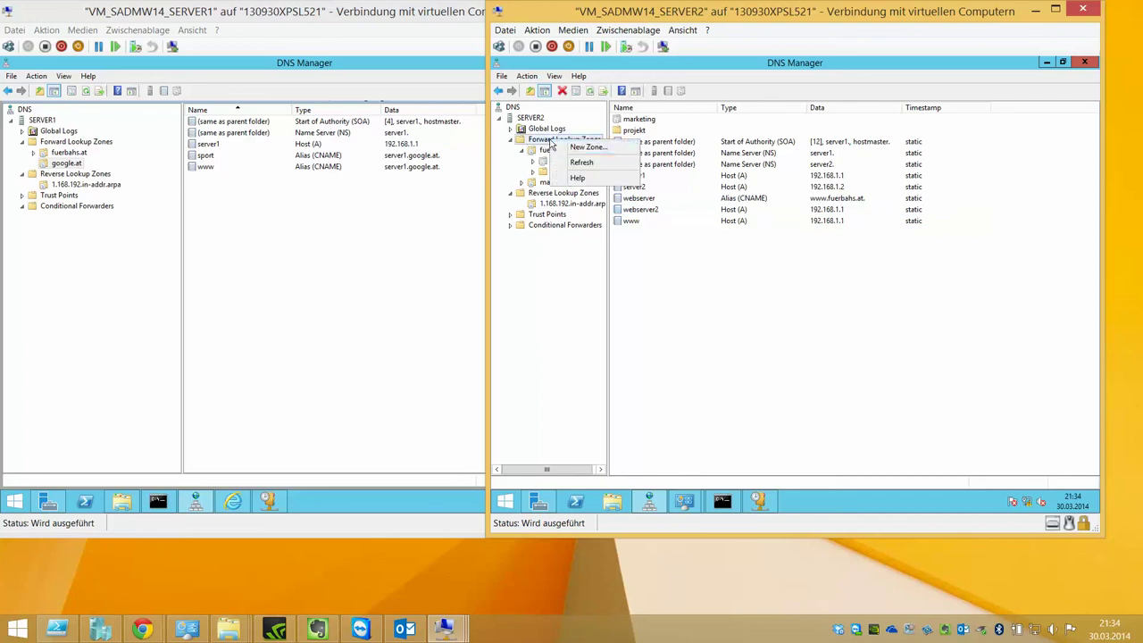
pyautogui.click(547, 128)
pyautogui.click(548, 141)
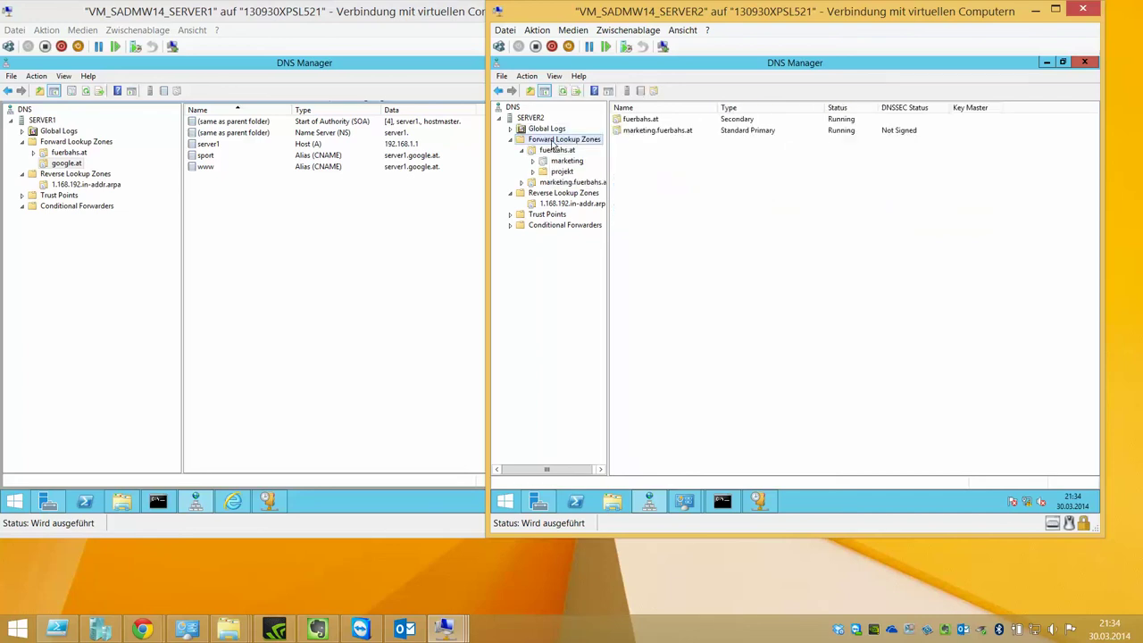
pyautogui.rightClick(587, 142)
pyautogui.click(611, 146)
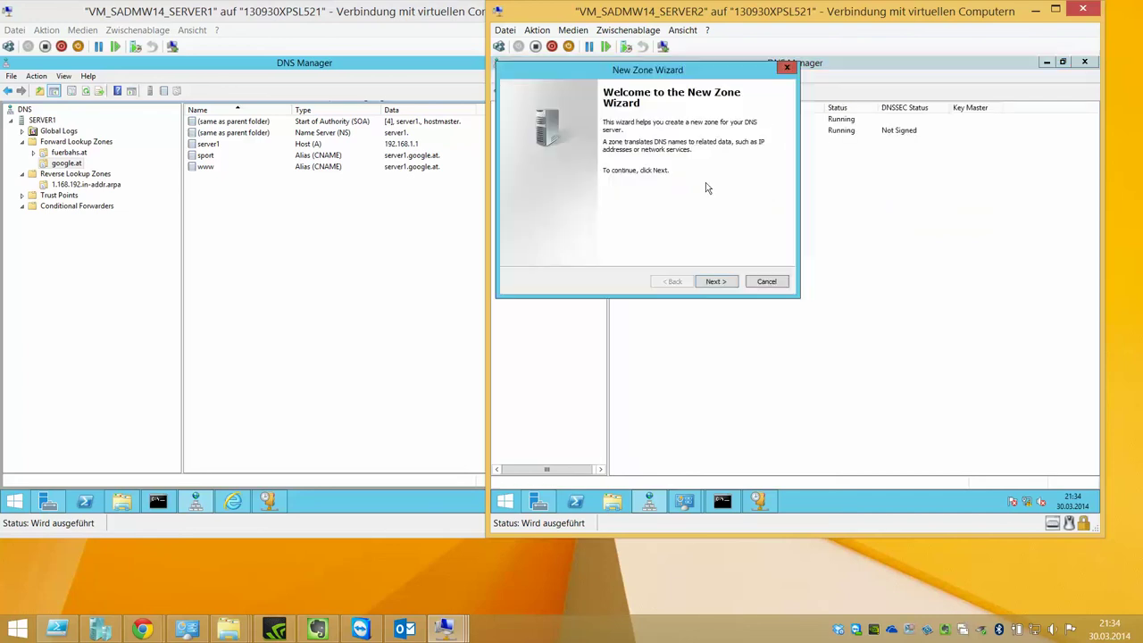
pyautogui.press('Return')
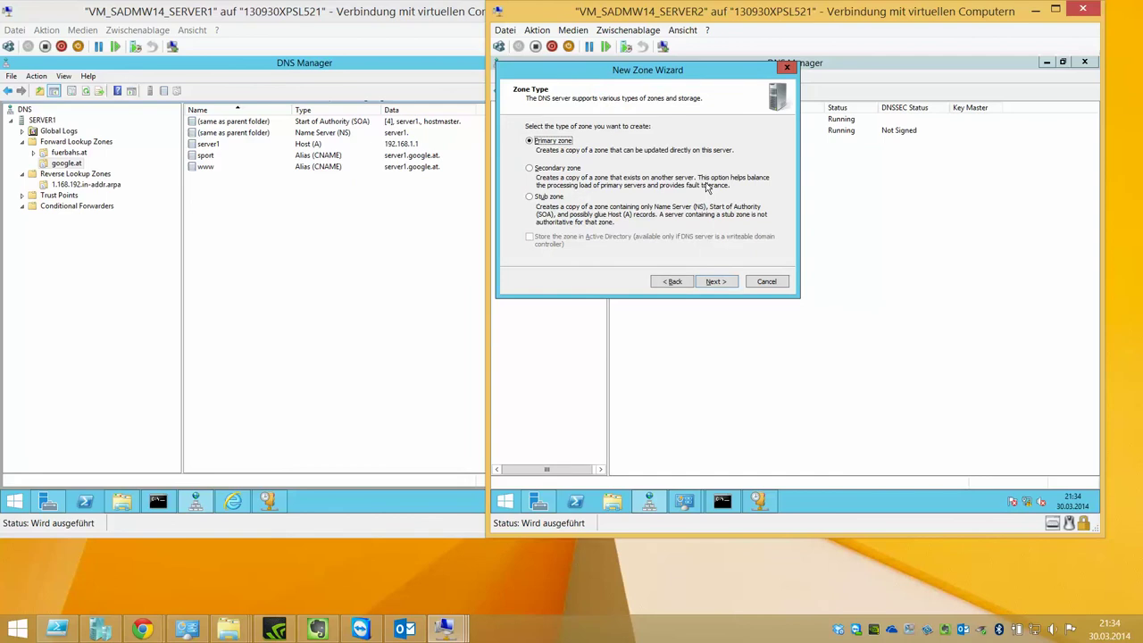
pyautogui.press('Down')
pyautogui.press('Down')
pyautogui.press('Return')
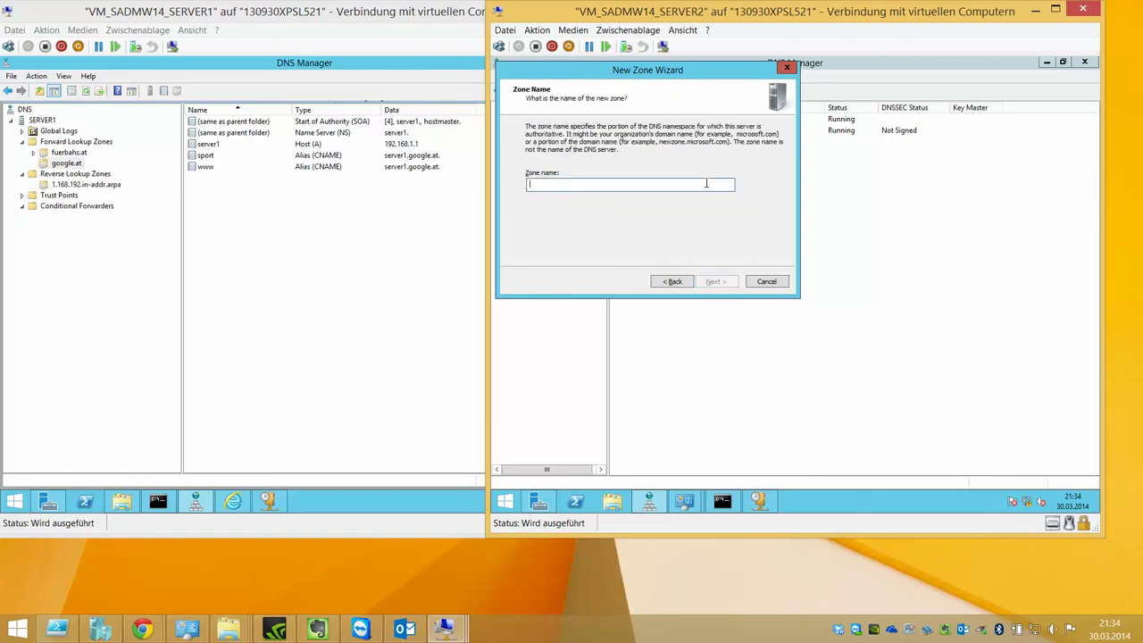
# - Name the stub zone google.at and keep the default zone file google.at.dns
pyautogui.write('fuerbahs.at')
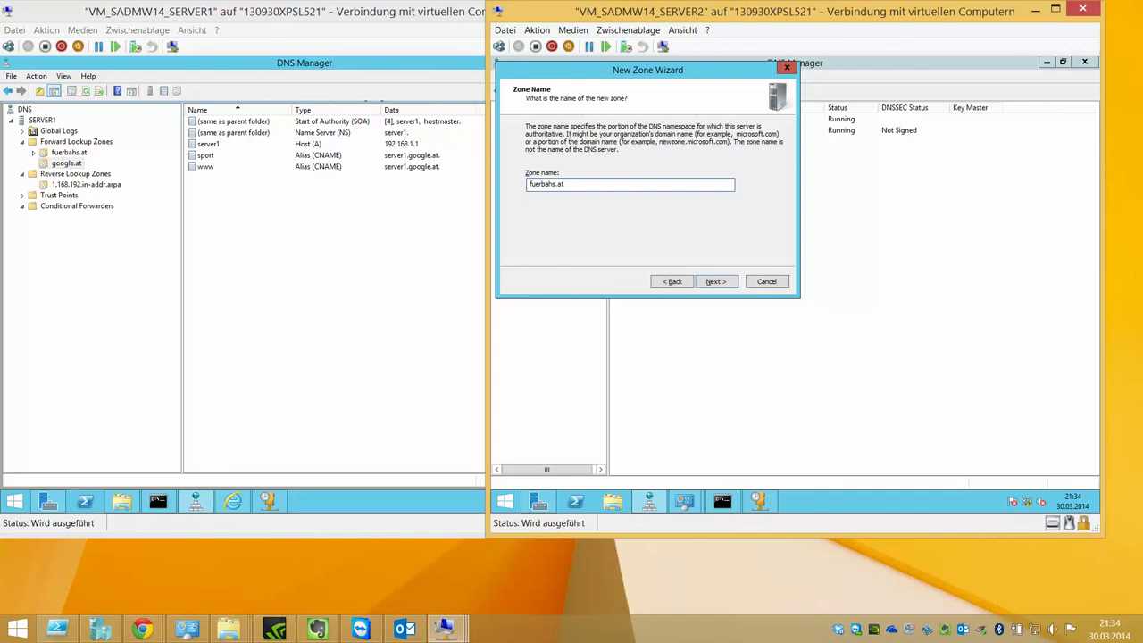
pyautogui.press('BackSpace')
pyautogui.press('BackSpace')
pyautogui.press('BackSpace')
pyautogui.press('BackSpace')
pyautogui.press('BackSpace')
pyautogui.press('BackSpace')
pyautogui.press('BackSpace')
pyautogui.press('BackSpace')
pyautogui.press('BackSpace')
pyautogui.press('BackSpace')
pyautogui.write('google.st')
pyautogui.press('Return')
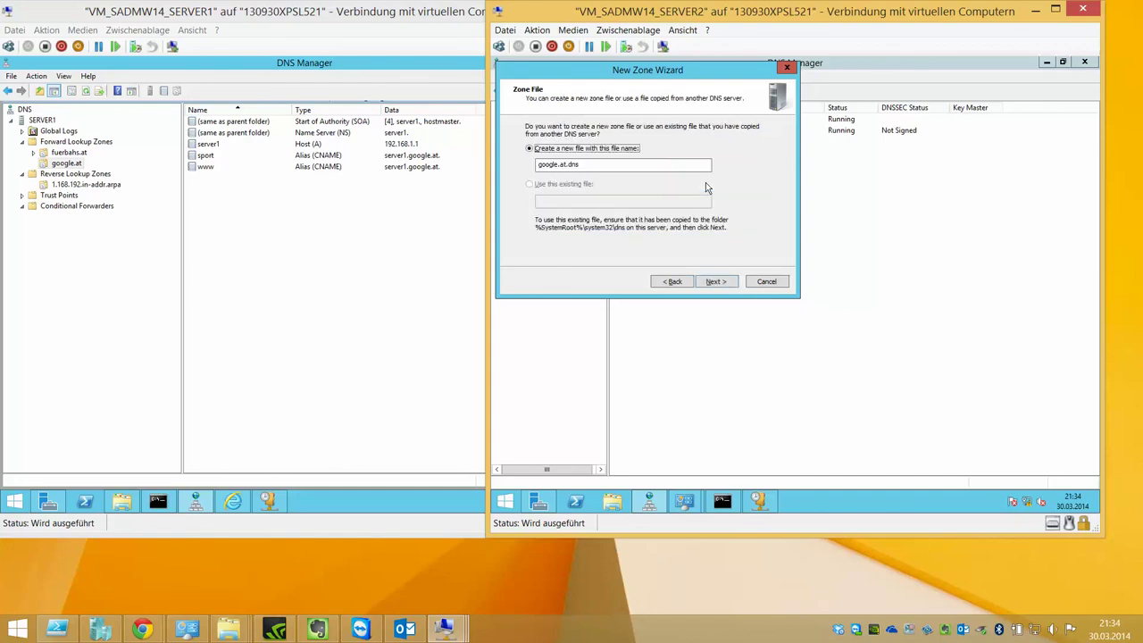
pyautogui.press('Return')
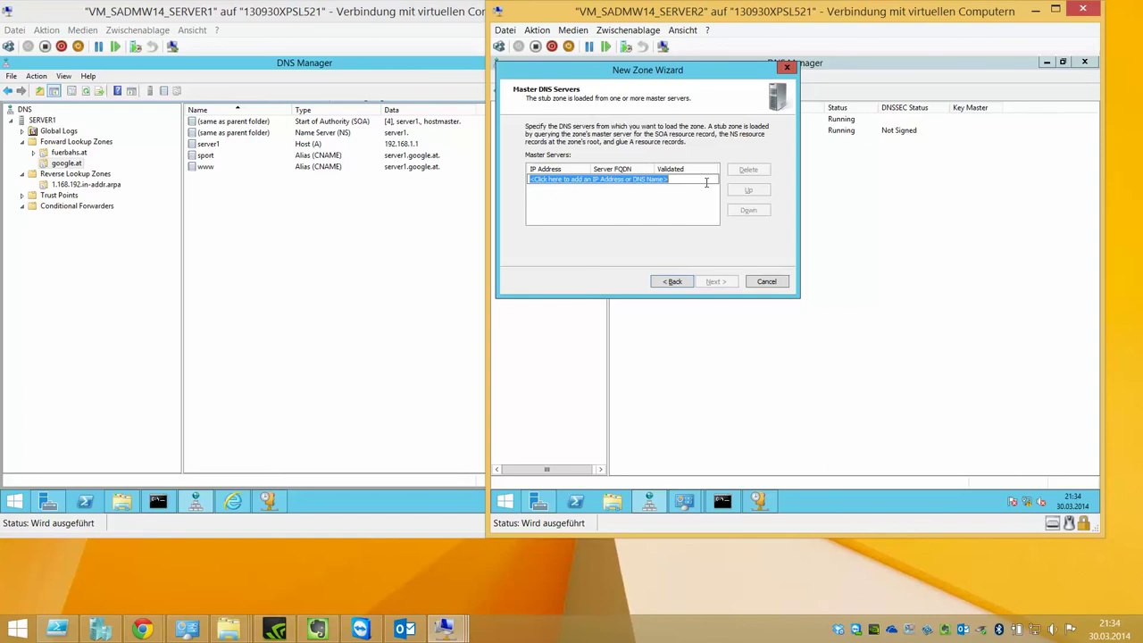
# - Add server1 as master server, remove the unresolvable entry, and finish the wizard
pyautogui.click(706, 182)
pyautogui.write('server1')
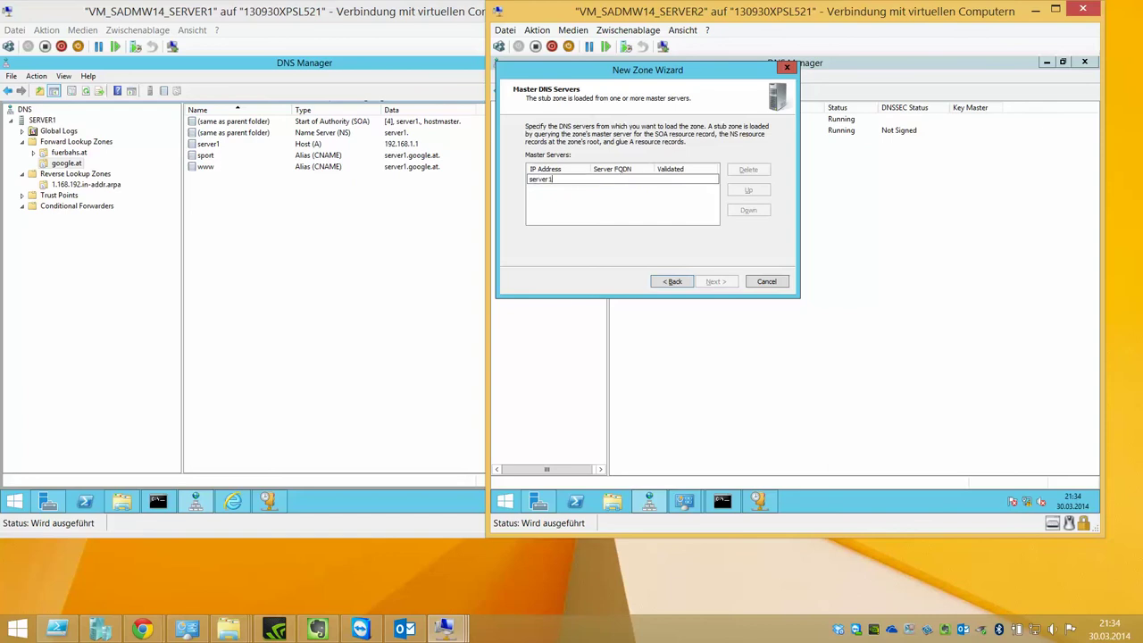
pyautogui.press('Return')
pyautogui.click(686, 199)
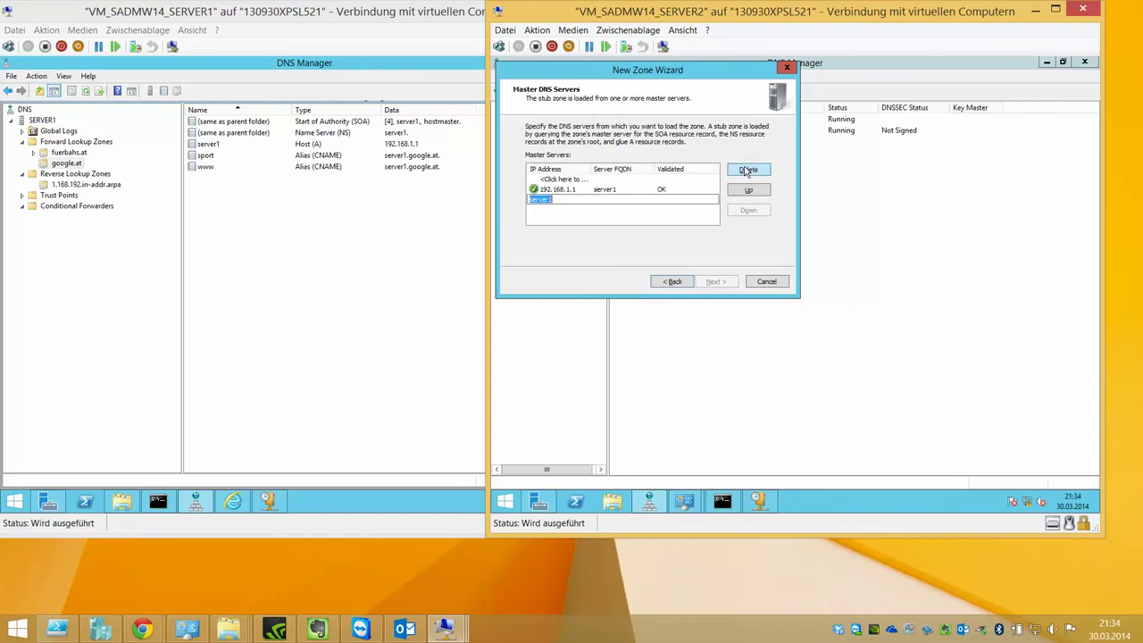
pyautogui.click(747, 169)
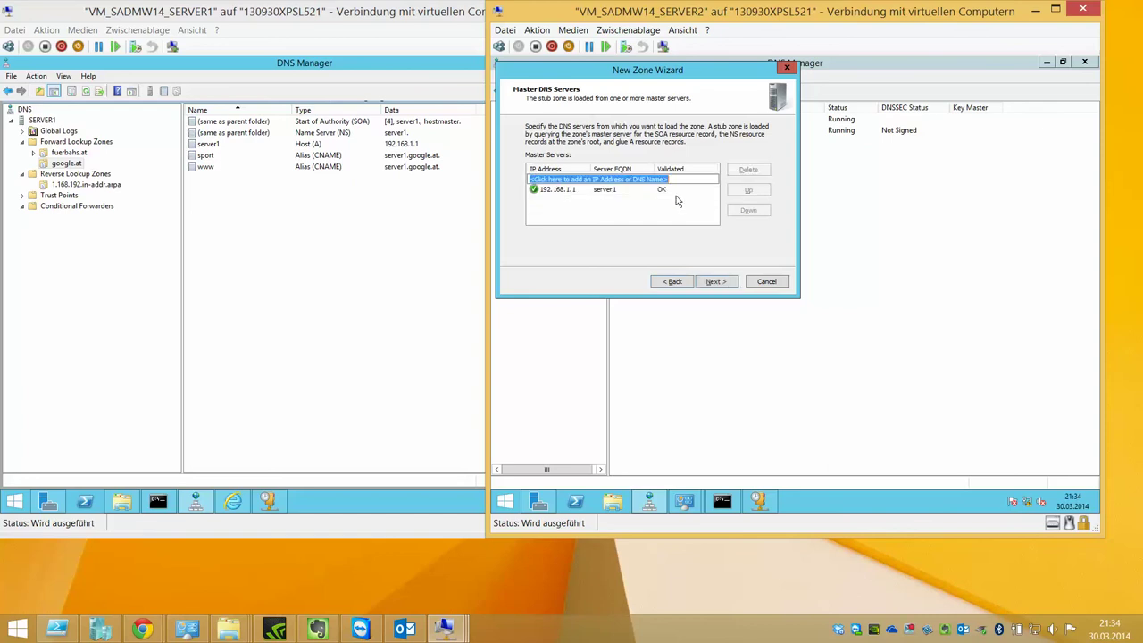
pyautogui.click(728, 284)
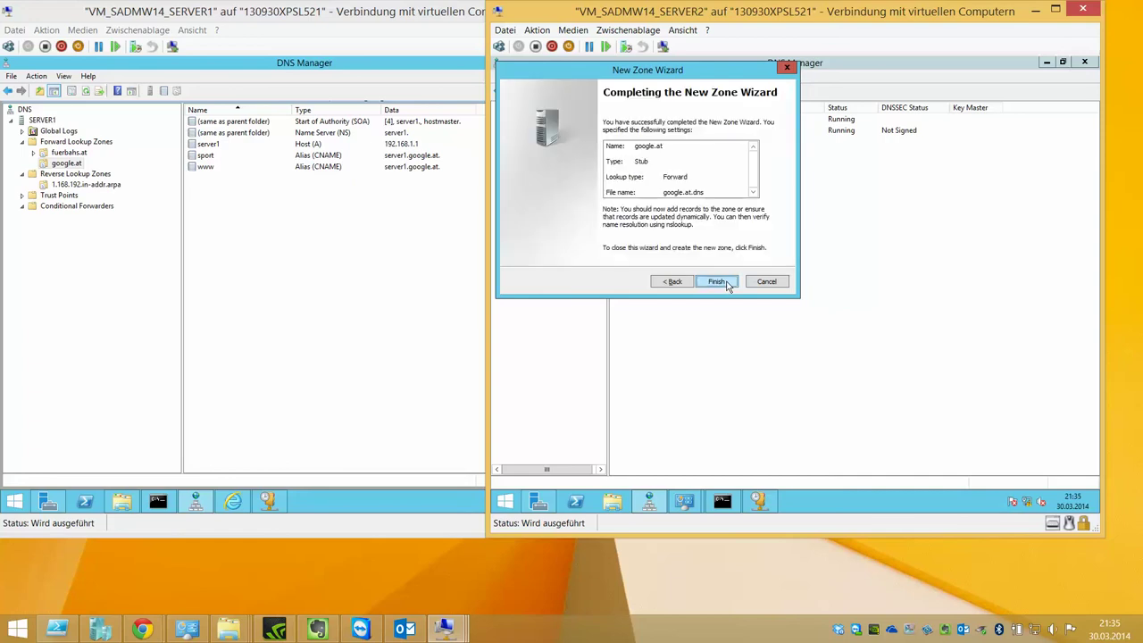
pyautogui.click(717, 281)
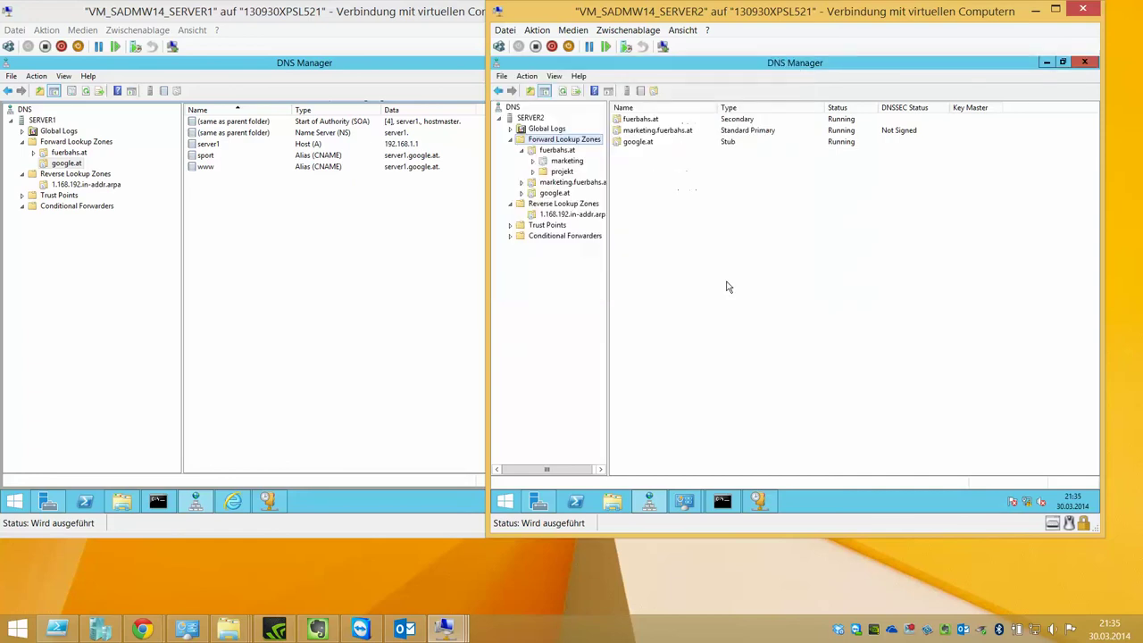
# - Transfer google.at from its master, then refresh SERVER2 and expand Forward Lookup Zones
pyautogui.click(554, 192)
pyautogui.rightClick(556, 194)
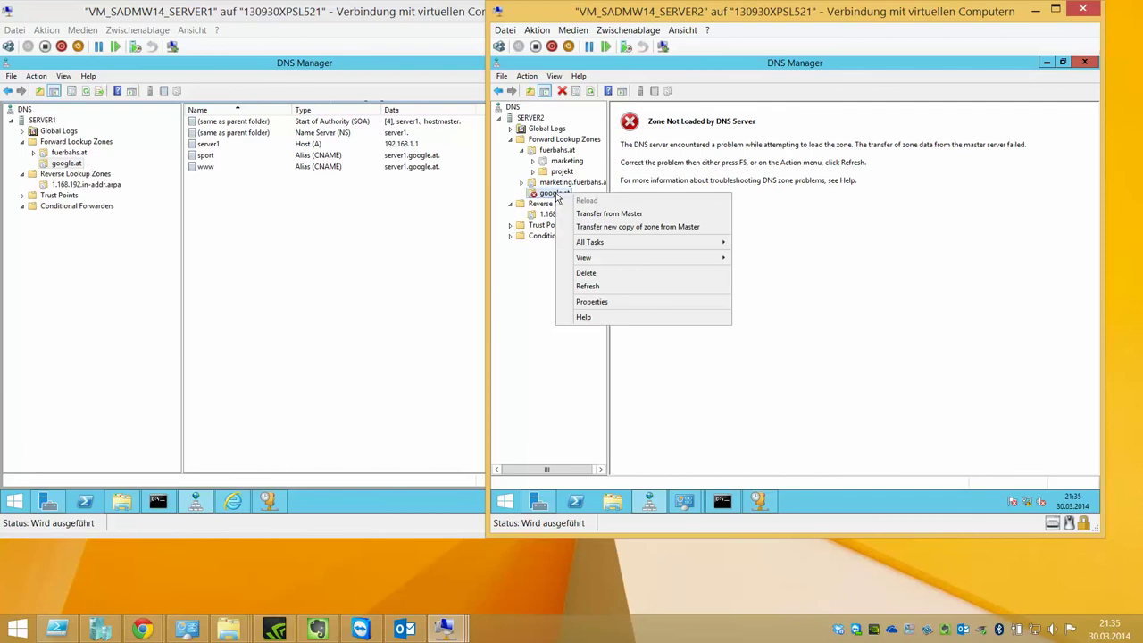
pyautogui.click(596, 214)
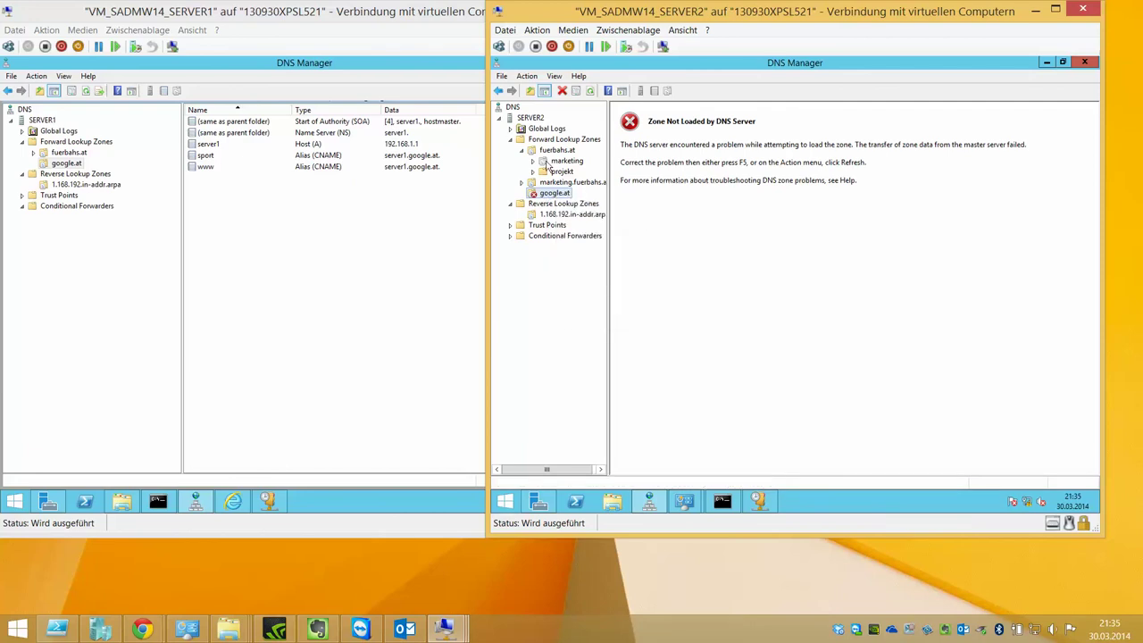
pyautogui.click(531, 118)
pyautogui.click(554, 193)
pyautogui.click(530, 118)
pyautogui.click(590, 91)
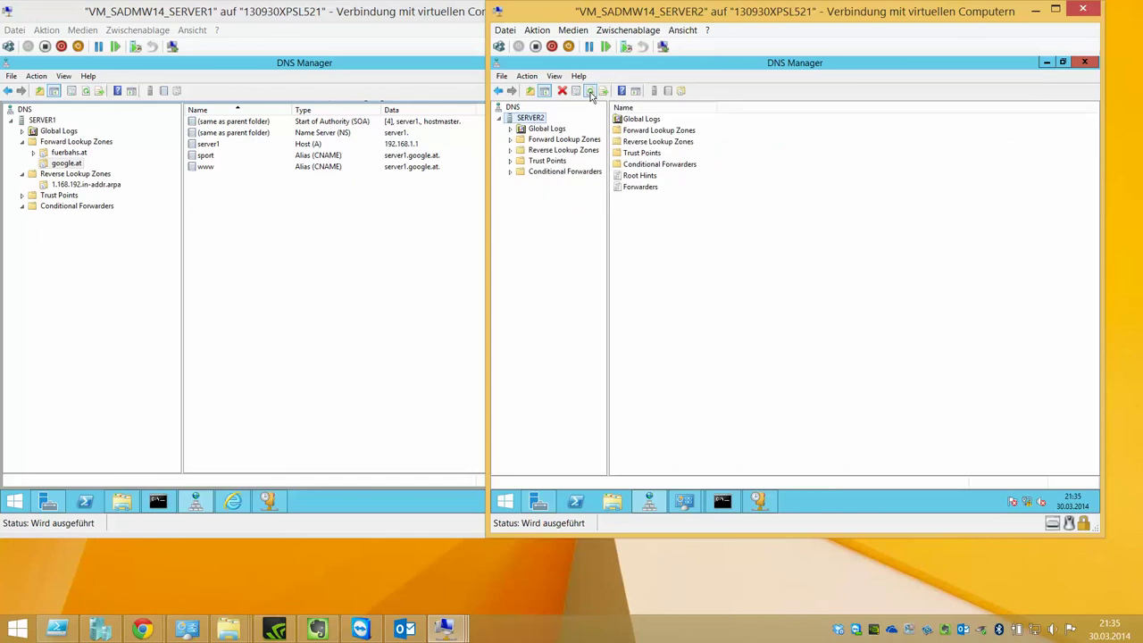
pyautogui.doubleClick(563, 141)
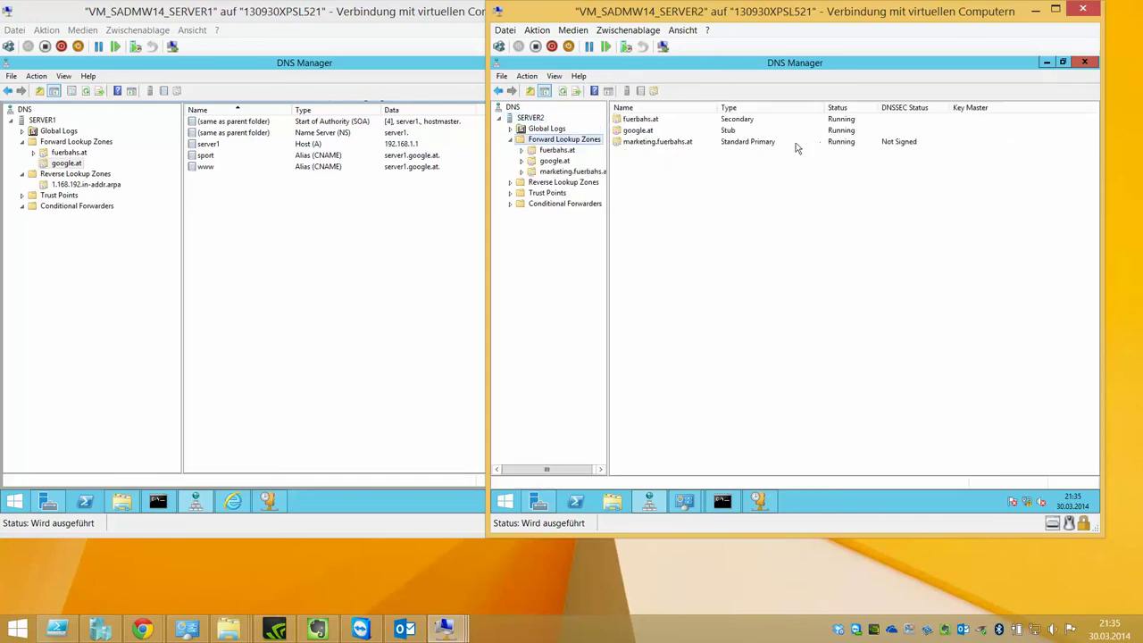
# - Open SERVER2's google.at stub zone and view its NS record, confirming server1 as name server
pyautogui.doubleClick(651, 130)
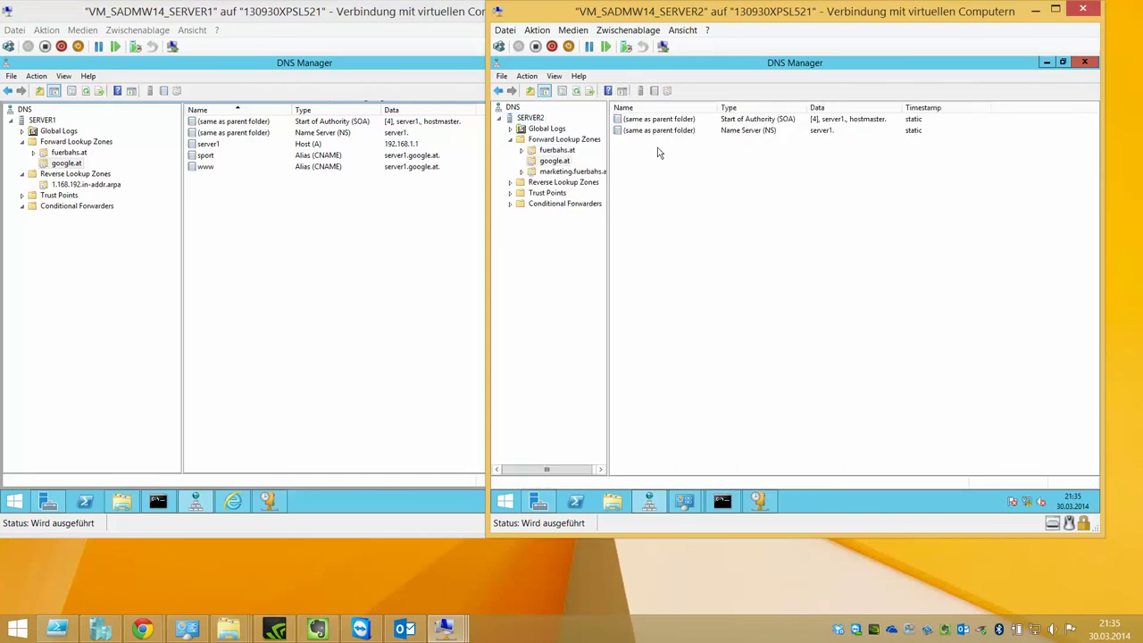
pyautogui.doubleClick(778, 131)
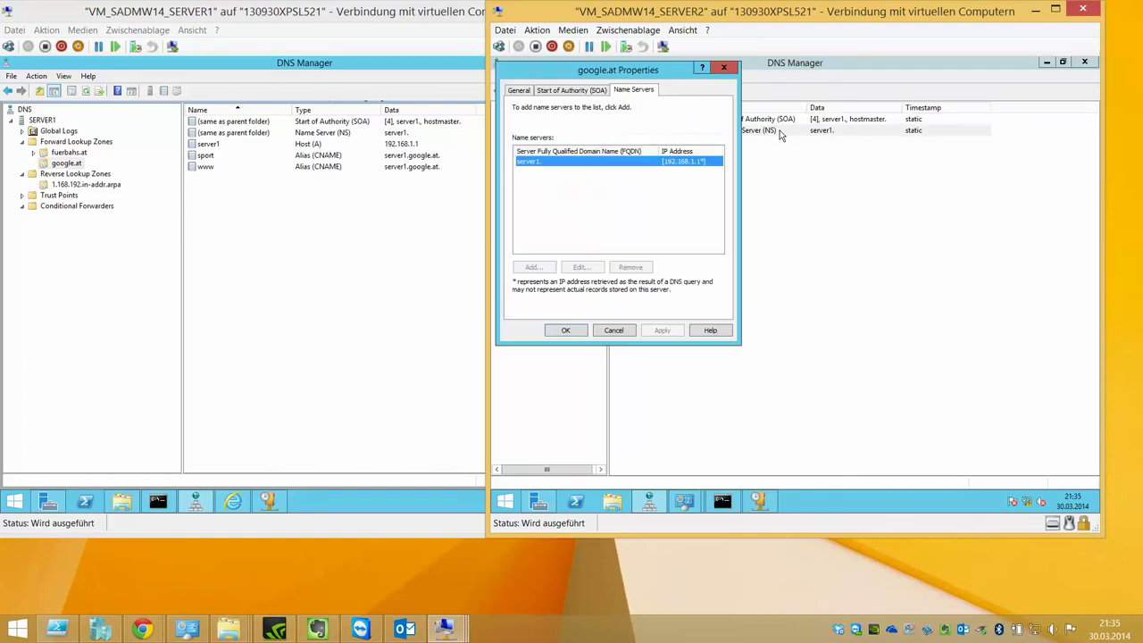
pyautogui.click(68, 166)
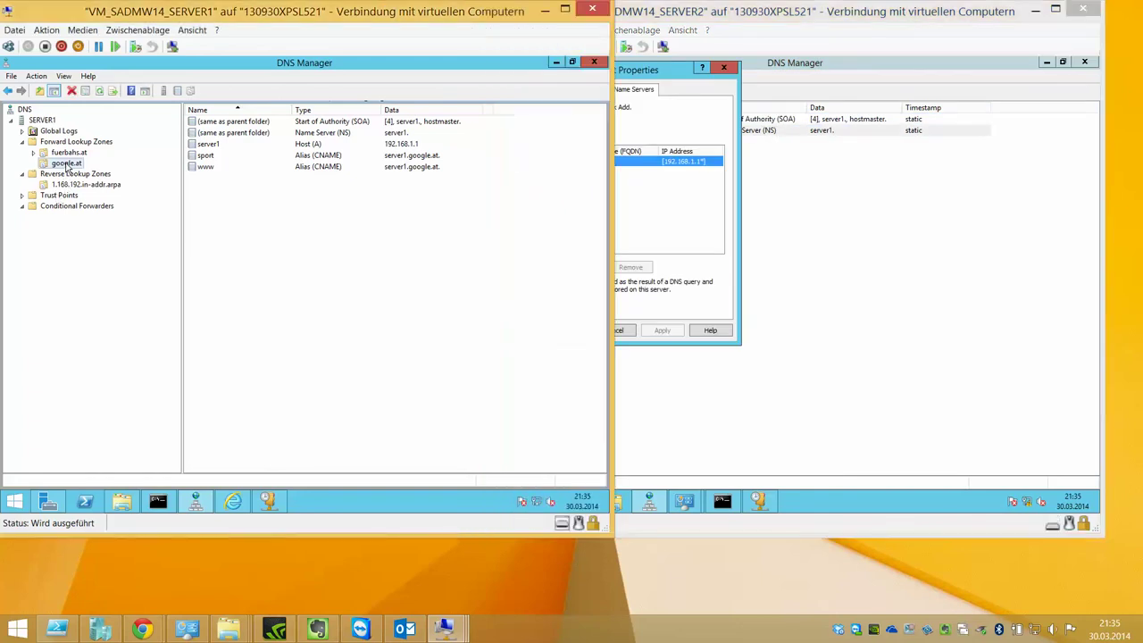
pyautogui.click(679, 223)
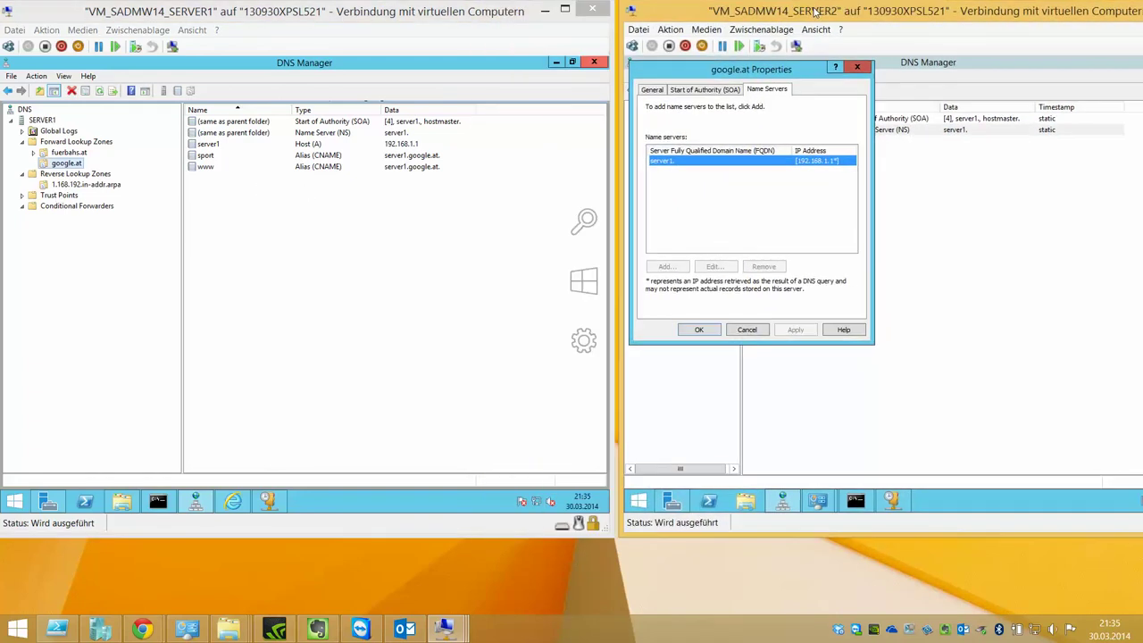
pyautogui.click(746, 330)
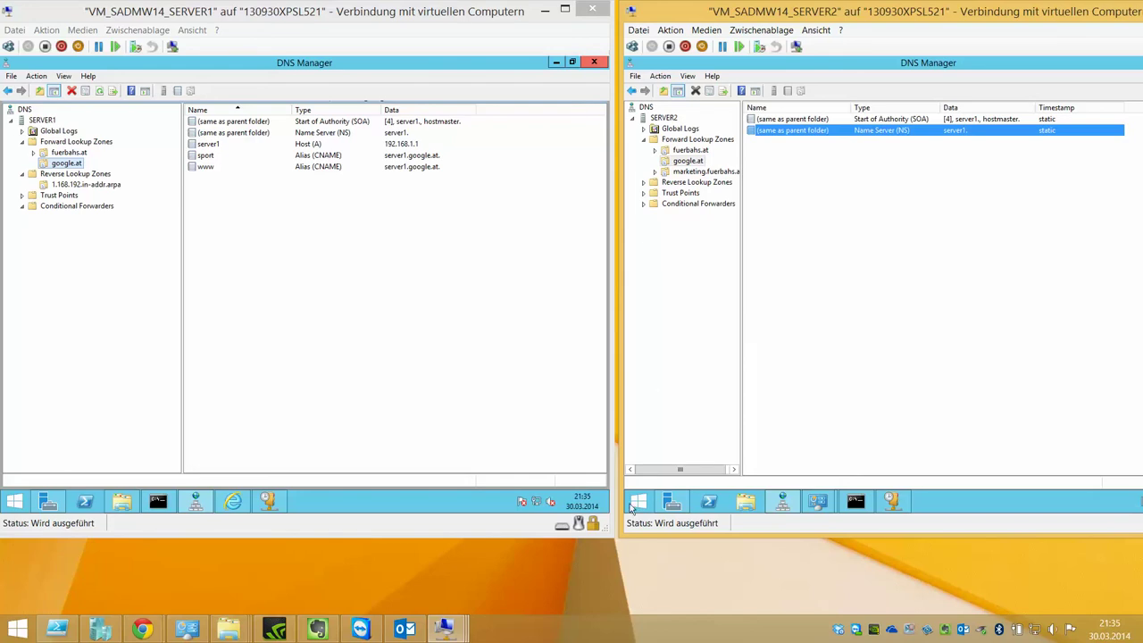
pyautogui.click(640, 559)
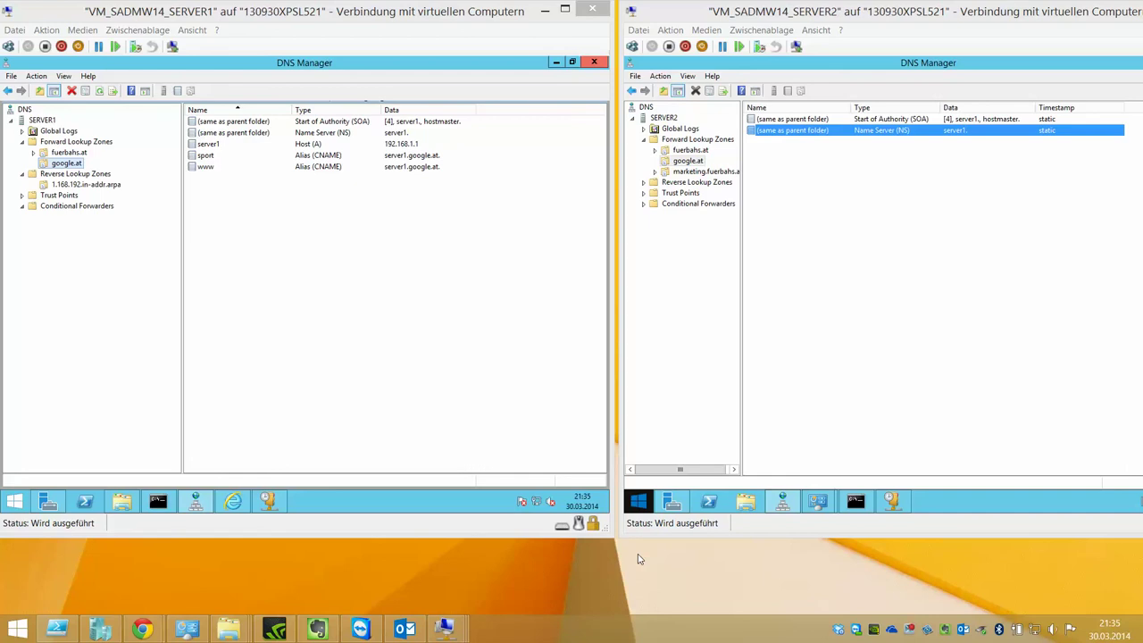
pyautogui.click(700, 162)
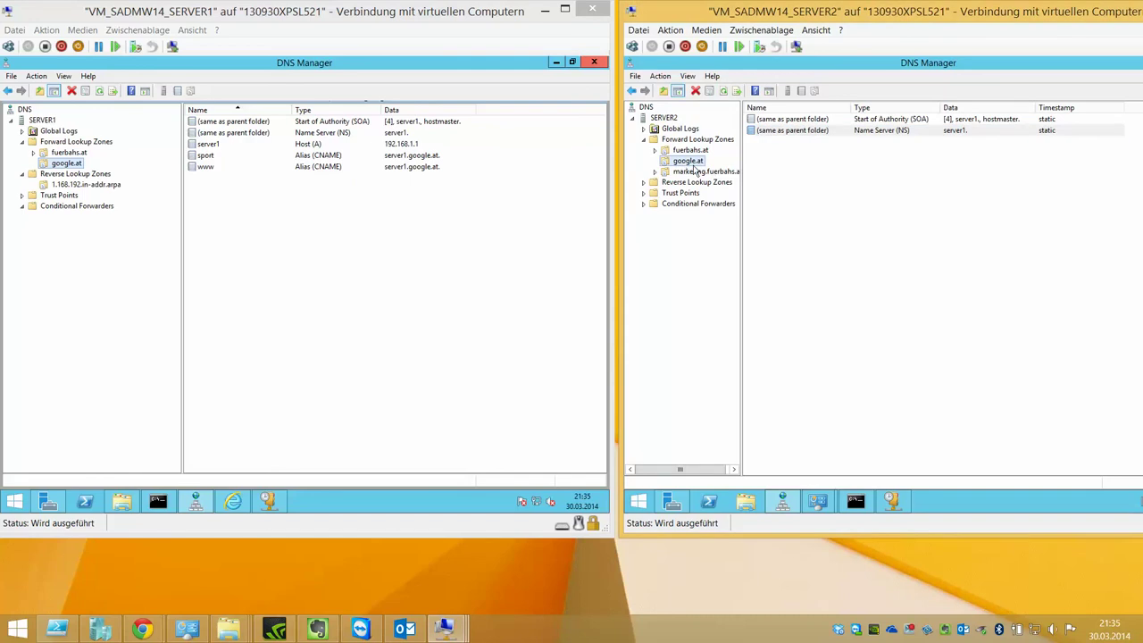
# - Select google.at's SOA and NS records in SERVER2's stub zone
pyautogui.click(797, 131)
pyautogui.click(863, 120)
pyautogui.click(870, 131)
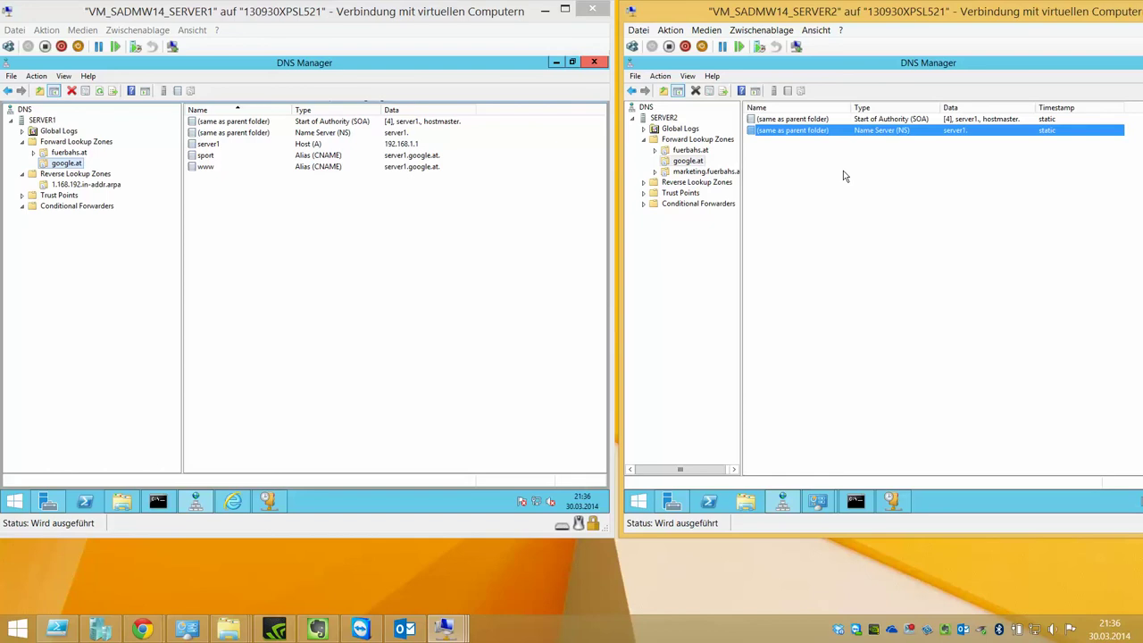
# - Browse fuerbahs.at's transferred records, including marketing and projekt subdomains, then show google.at again
pyautogui.click(701, 152)
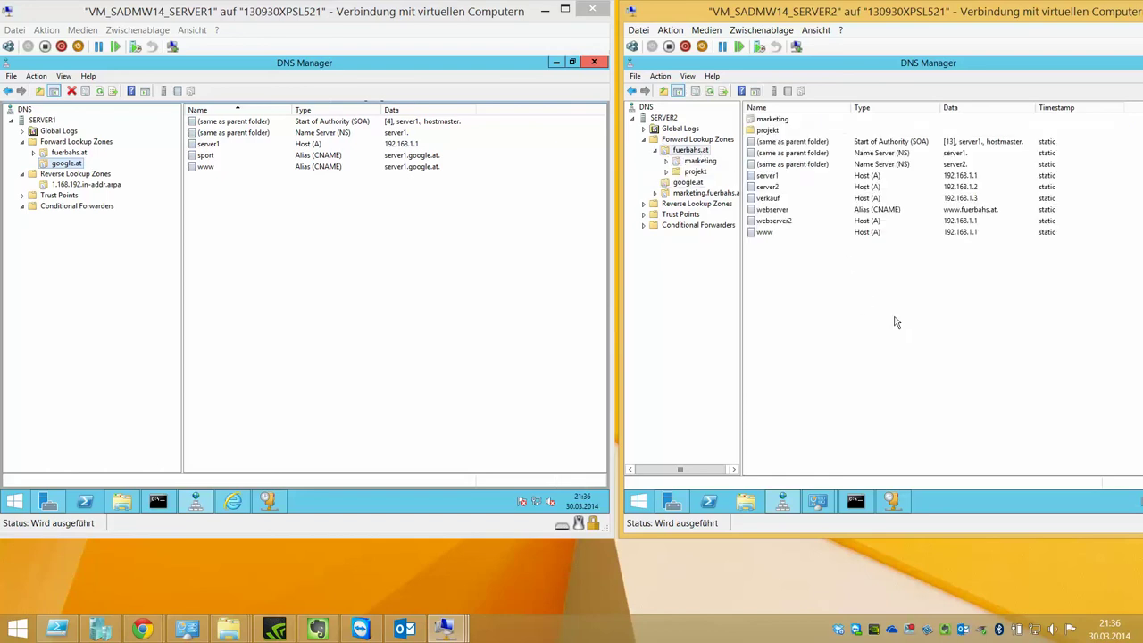
pyautogui.moveTo(896, 323); pyautogui.dragTo(823, 89)
pyautogui.click(864, 334)
pyautogui.click(704, 183)
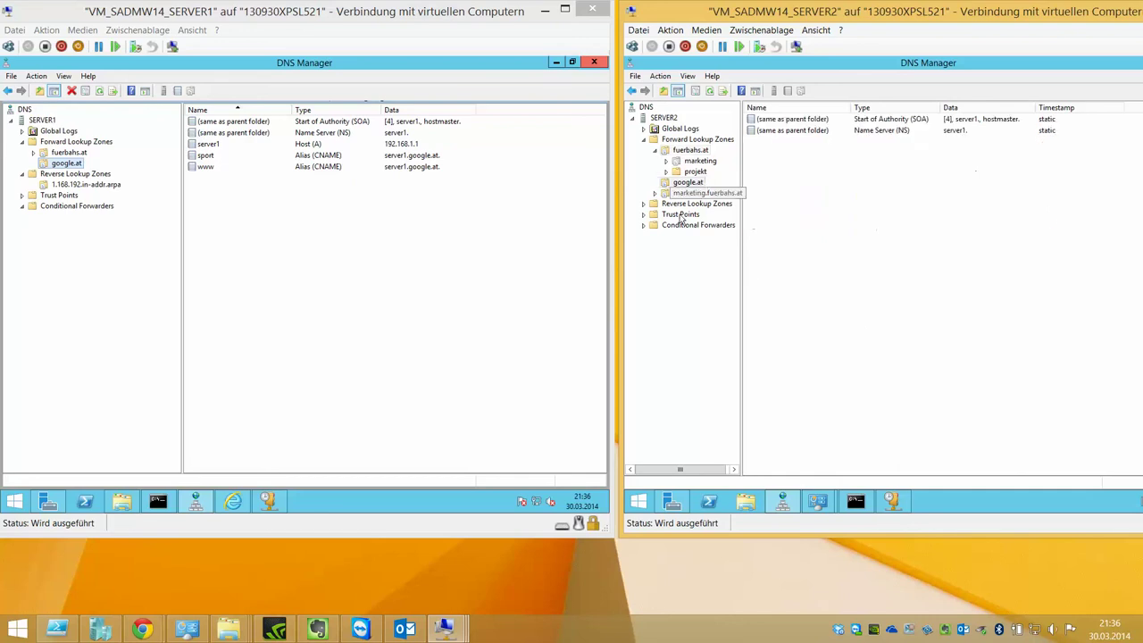
# - Show SERVER1's empty Conditional Forwarders folder beside SERVER2's google.at name server record
pyautogui.click(64, 210)
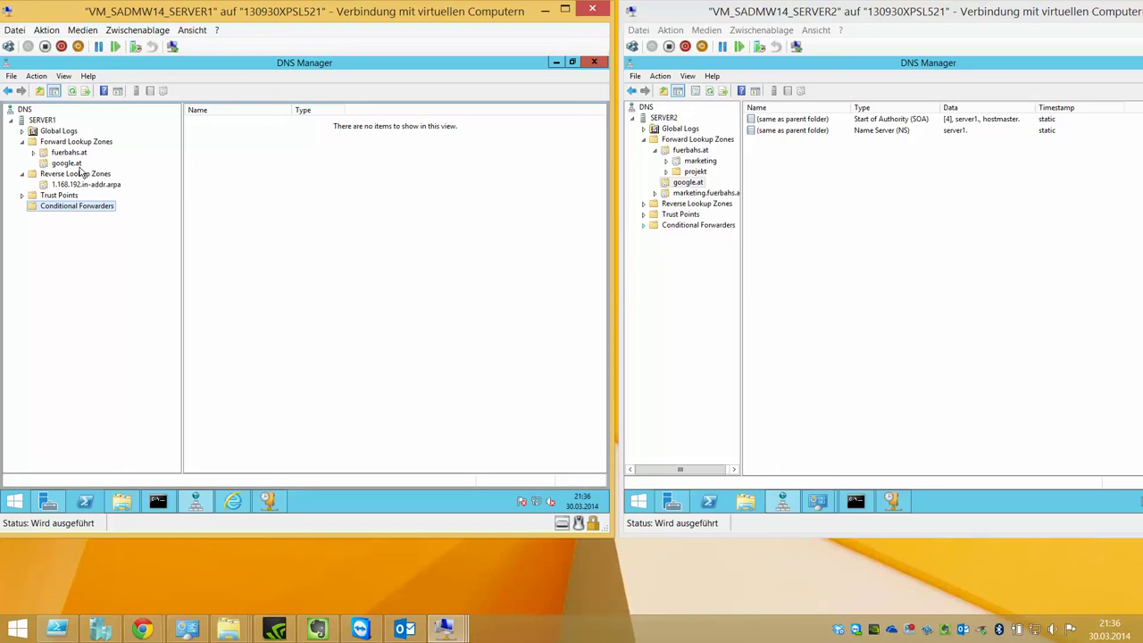
pyautogui.click(690, 185)
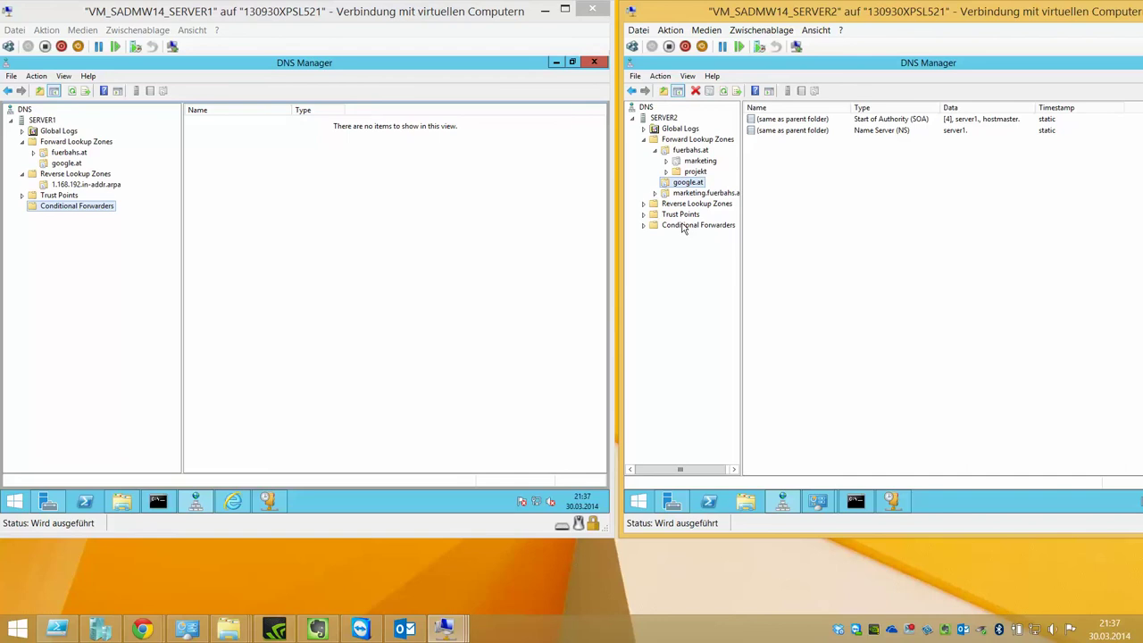
pyautogui.click(925, 132)
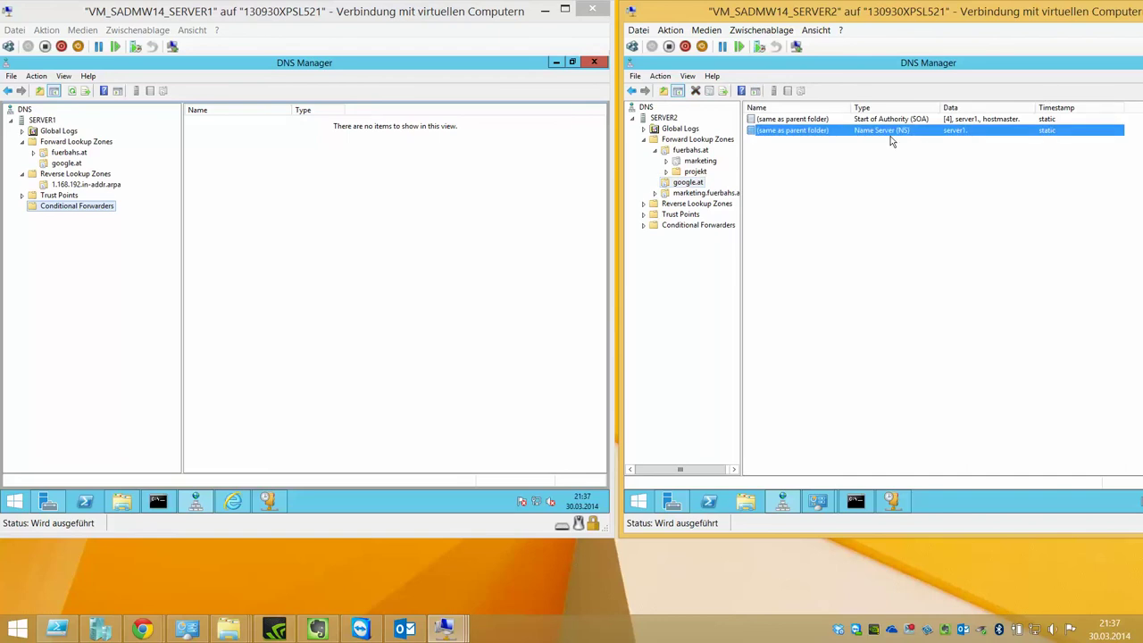
pyautogui.doubleClick(893, 131)
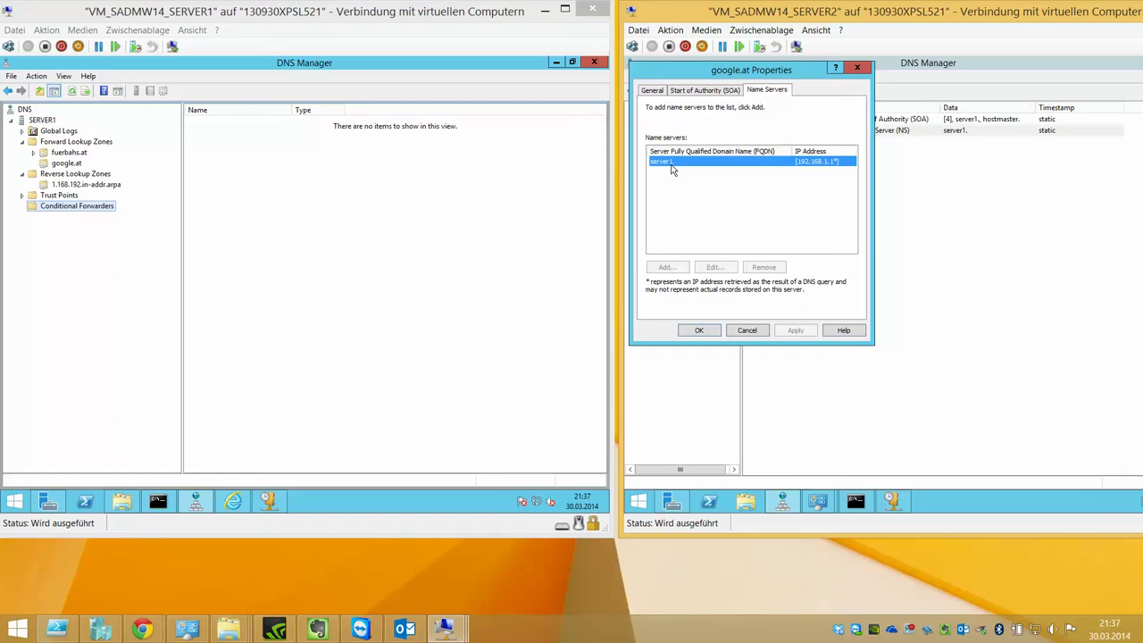
pyautogui.click(747, 331)
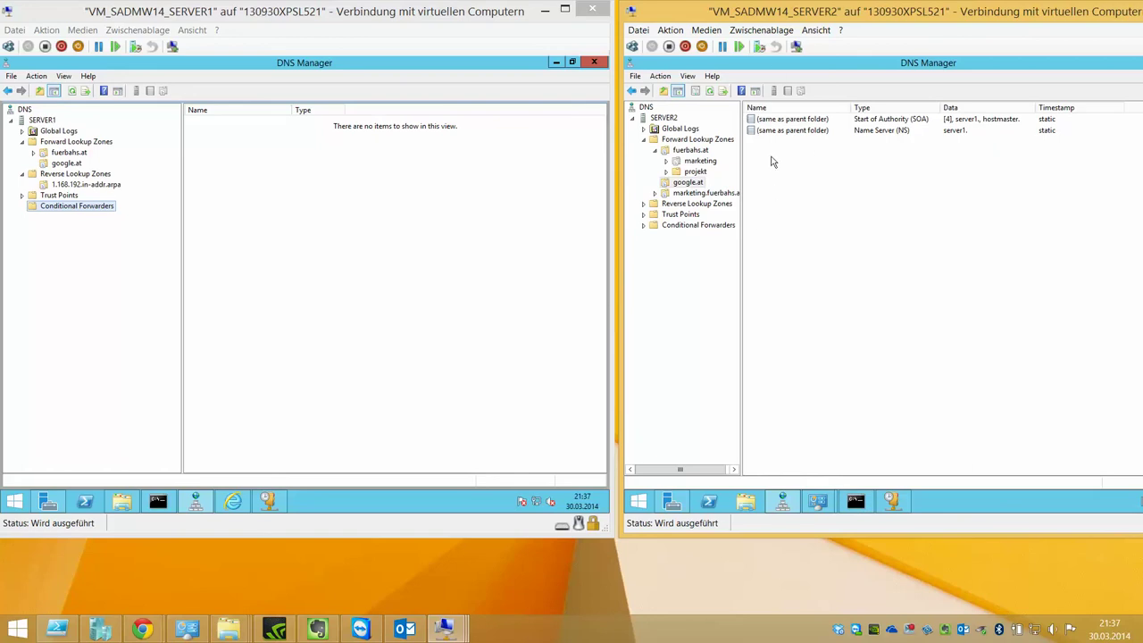
pyautogui.click(686, 183)
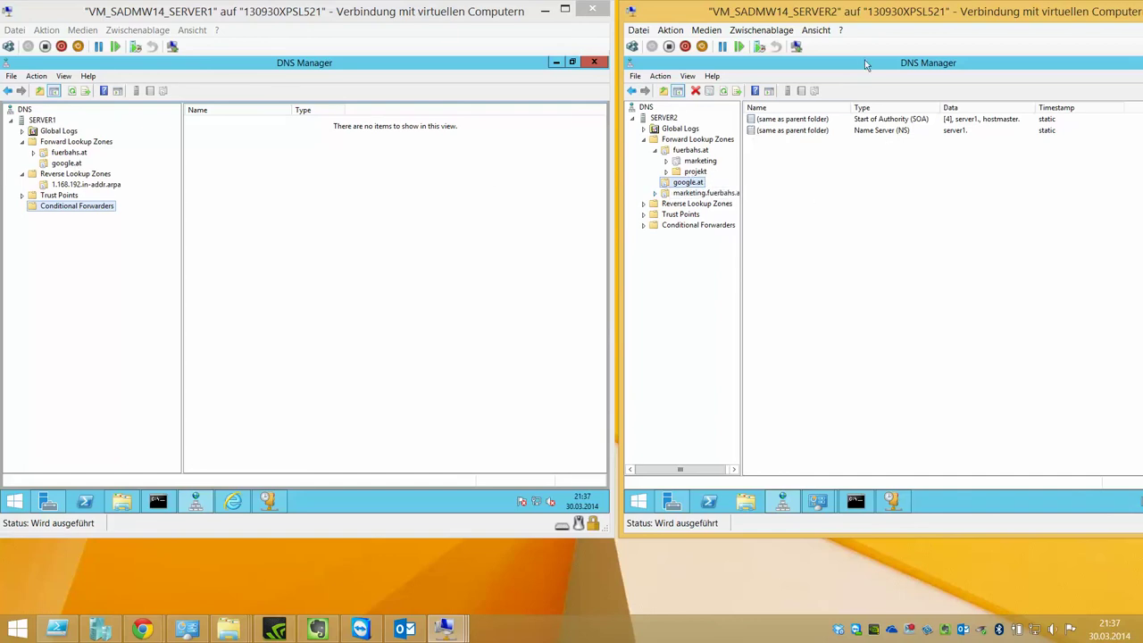
pyautogui.doubleClick(869, 135)
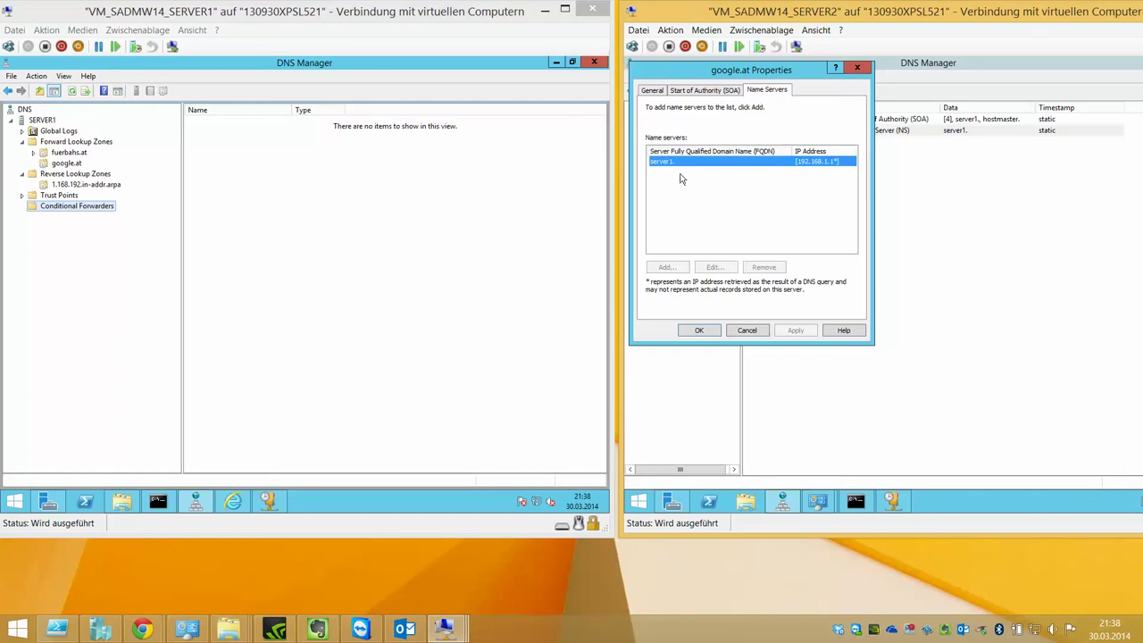
pyautogui.click(747, 331)
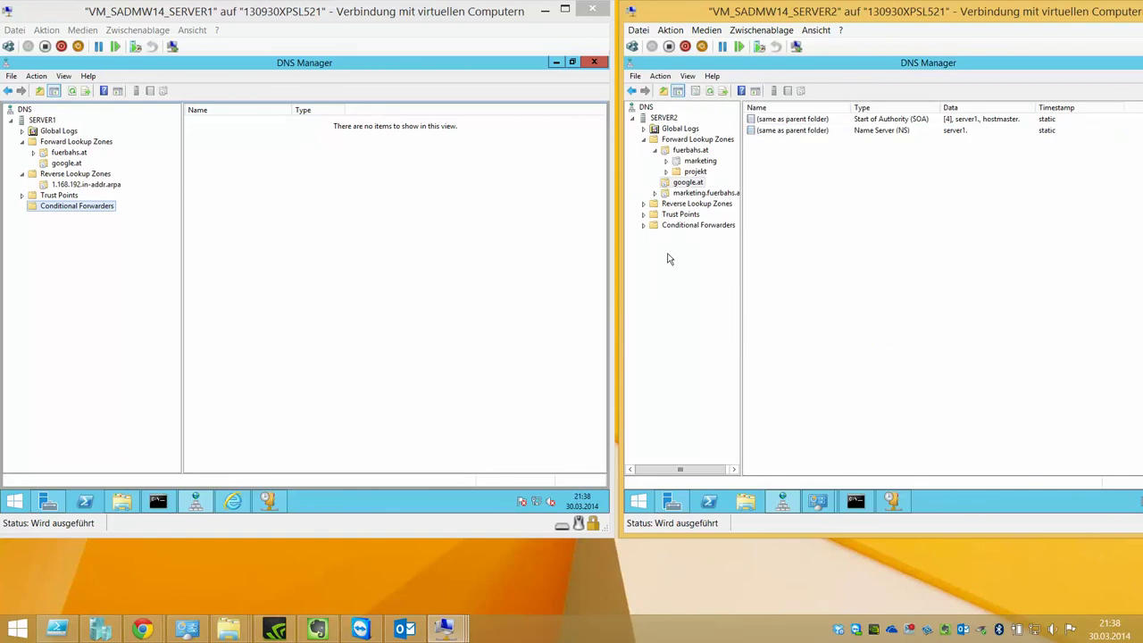